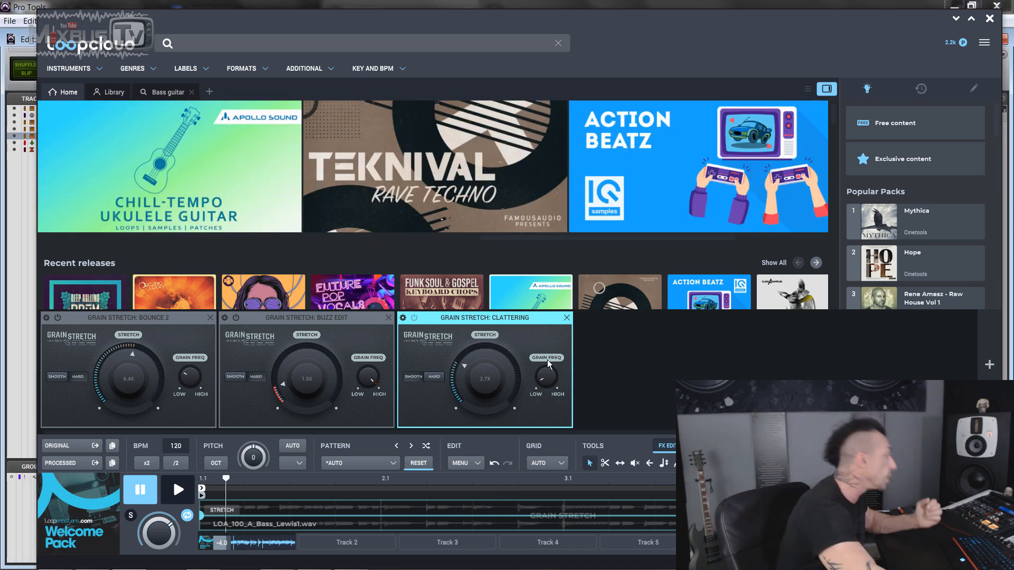
# Step: Switch to Pro Tools, view the Loopcloud plug-in inserted on the Inst 1 track, and close its window
pyautogui.click(92, 557)
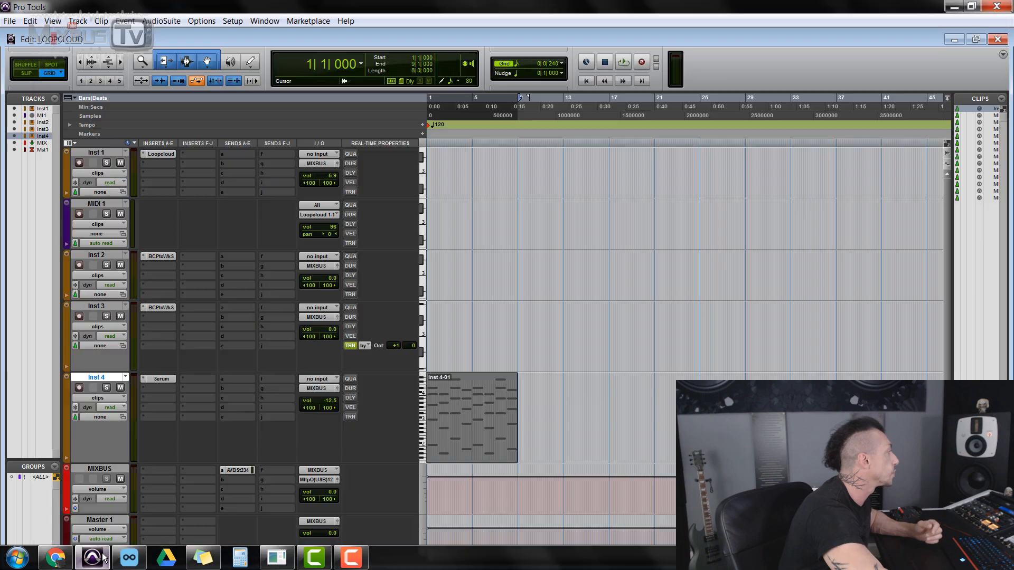
pyautogui.click(160, 154)
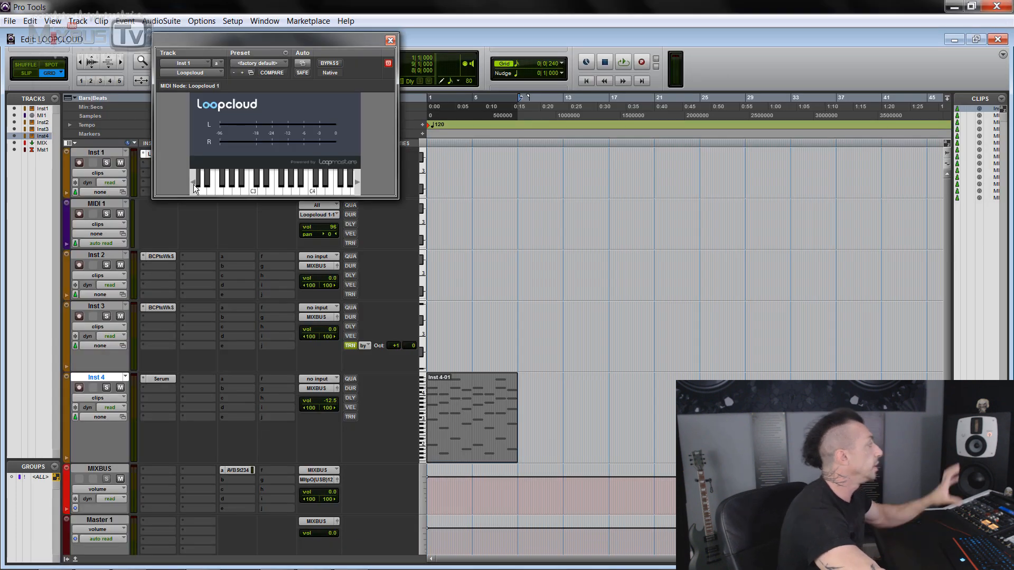
pyautogui.click(208, 187)
pyautogui.click(446, 173)
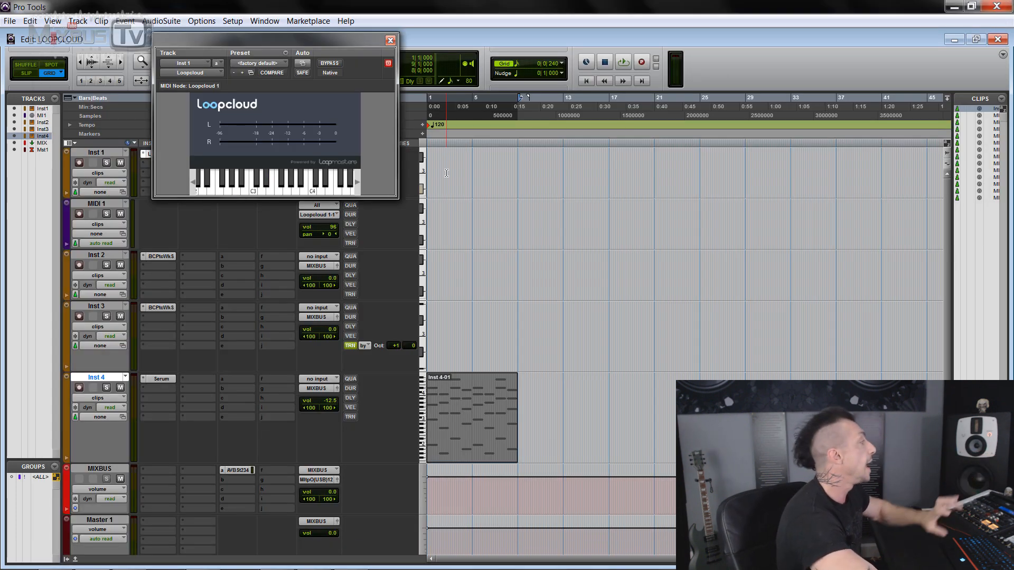
pyautogui.click(391, 41)
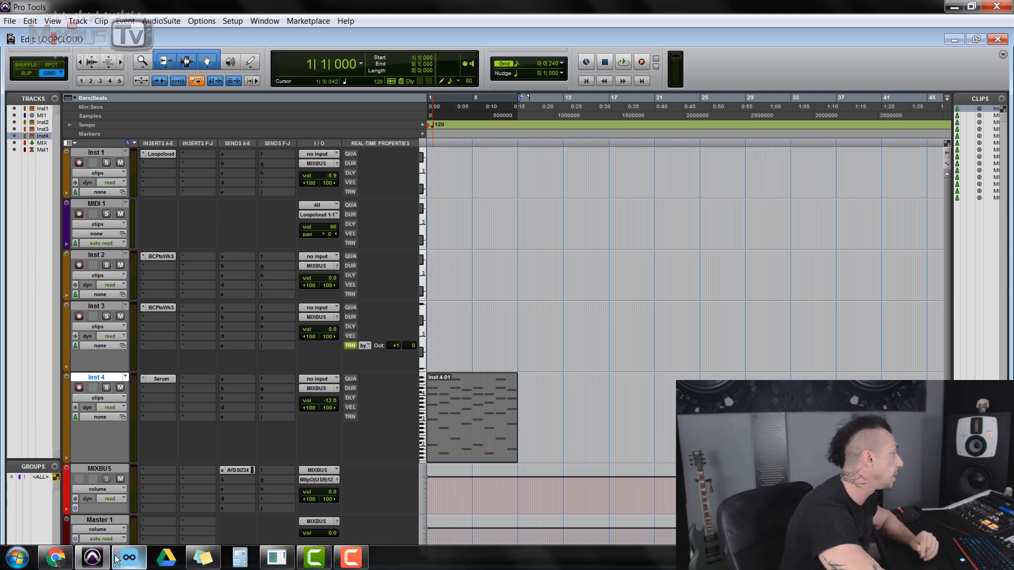
# Step: Bring up the Loopcloud app, hide its effects editor, and minimize the app to return to Pro Tools
pyautogui.click(128, 561)
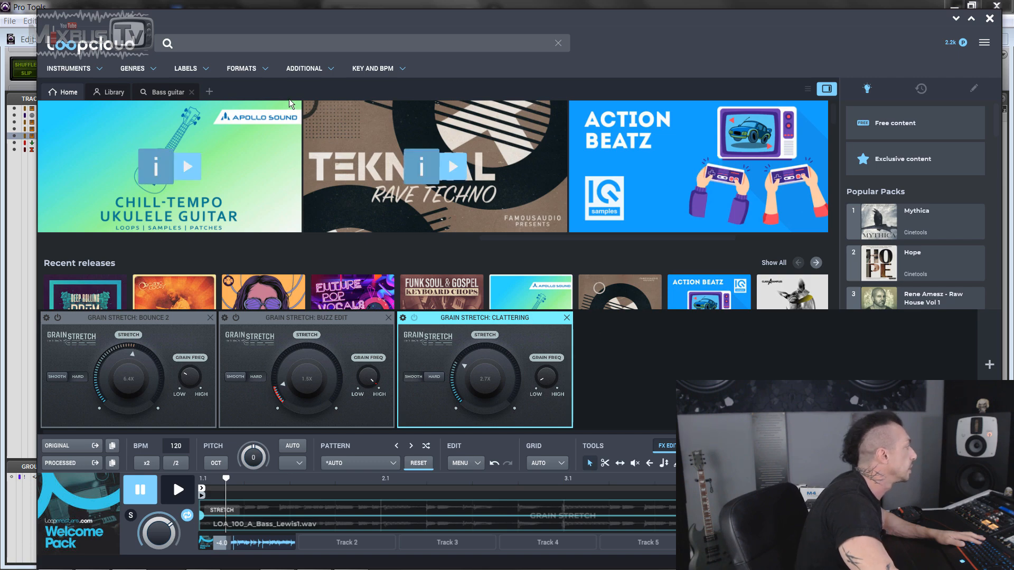
pyautogui.click(668, 447)
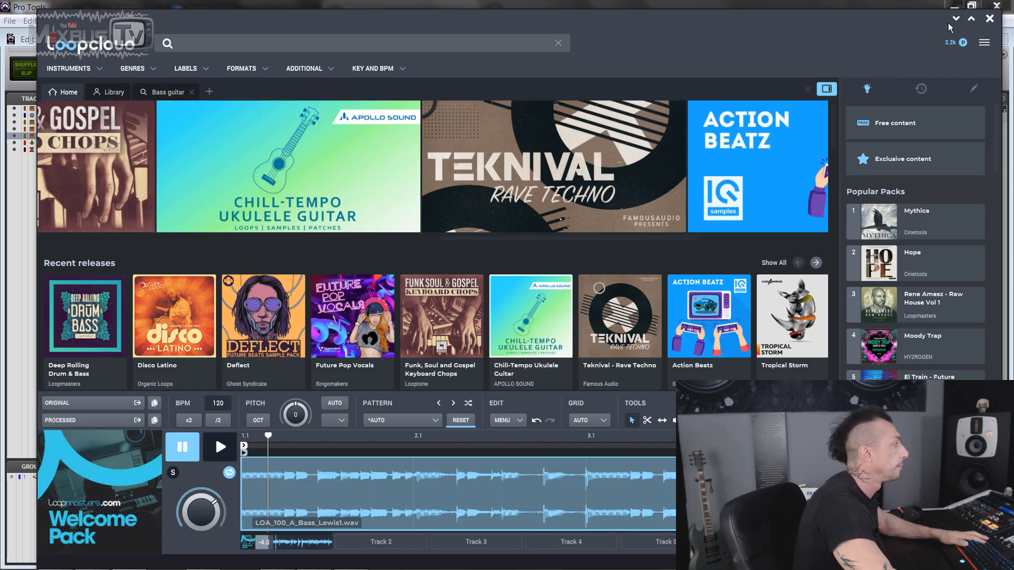
pyautogui.click(955, 19)
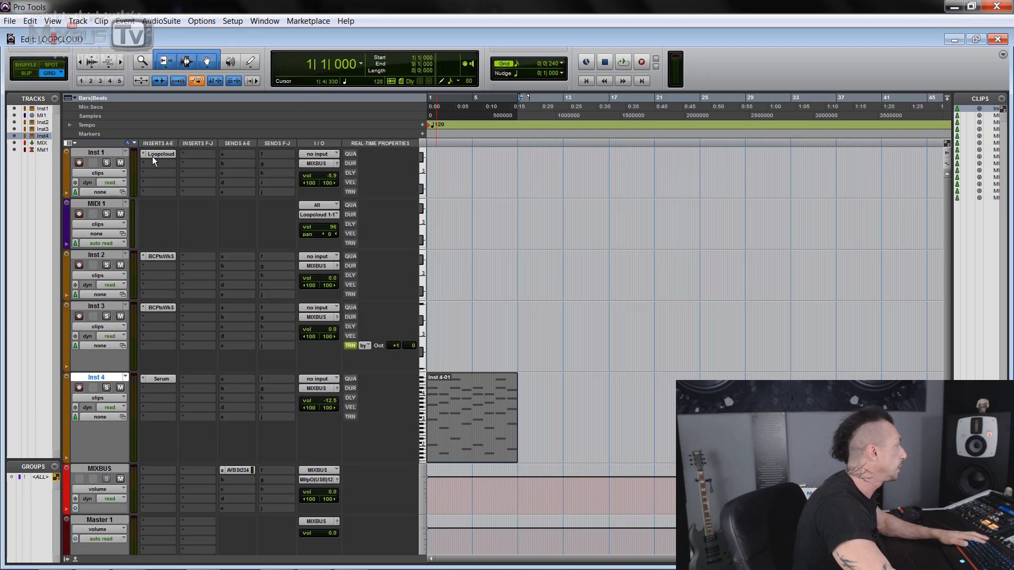
# Step: Open the Loopcloud plug-in on Inst 1 and play the session to check its sync with the Loopcloud app, finishing with playback stopped
pyautogui.click(153, 156)
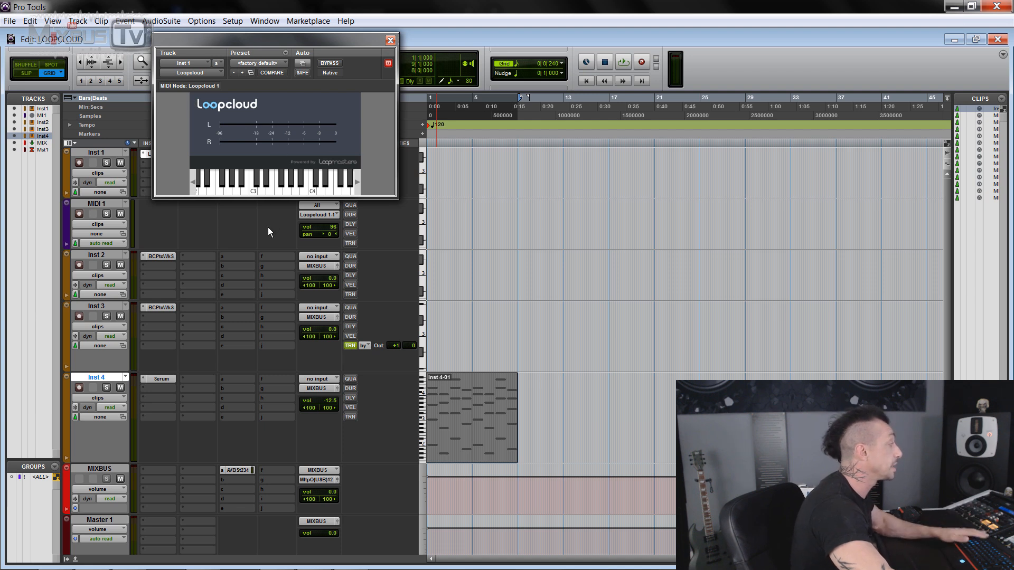
pyautogui.press('space')
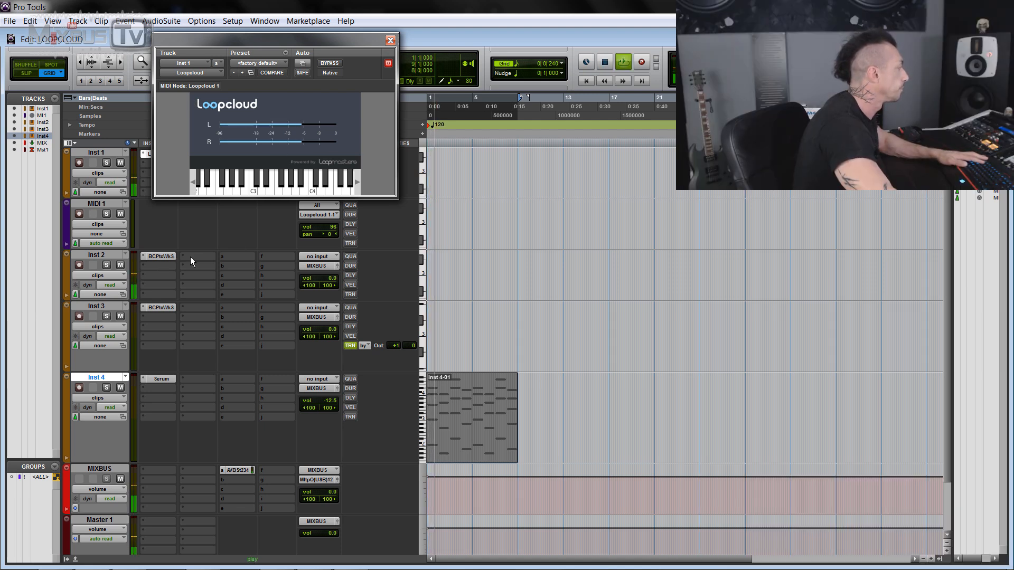
pyautogui.moveTo(178, 564)
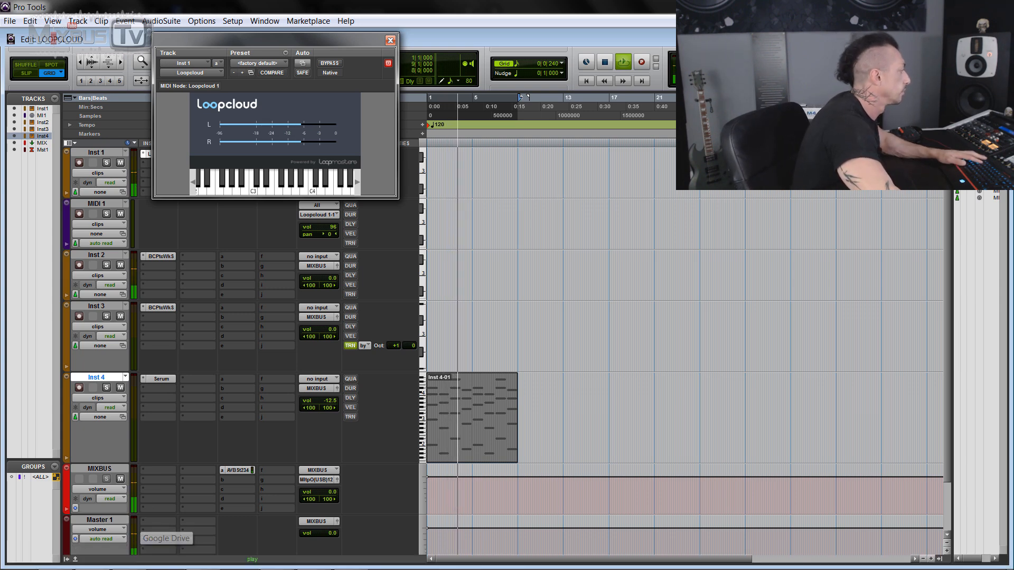
pyautogui.click(128, 561)
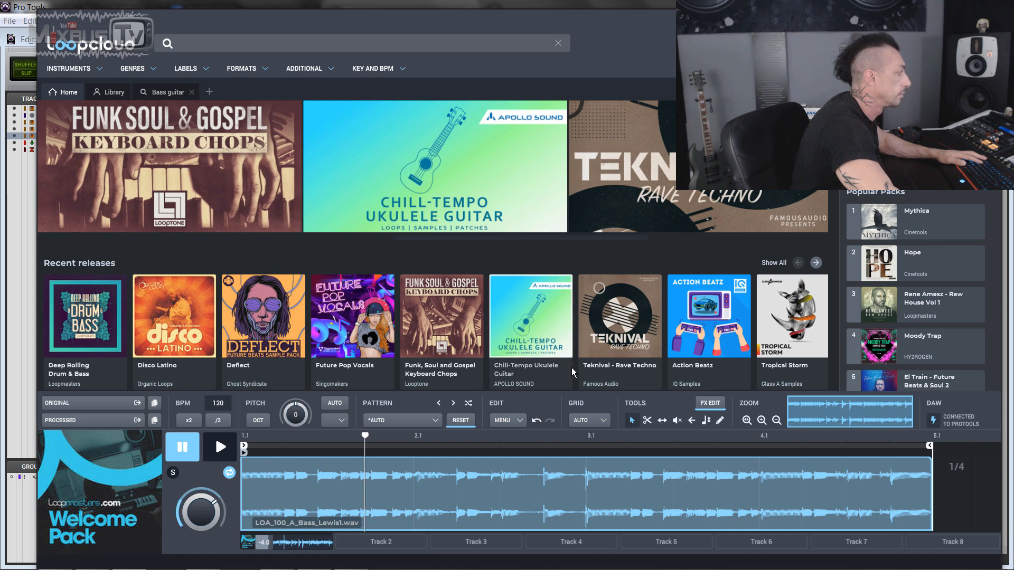
pyautogui.click(956, 19)
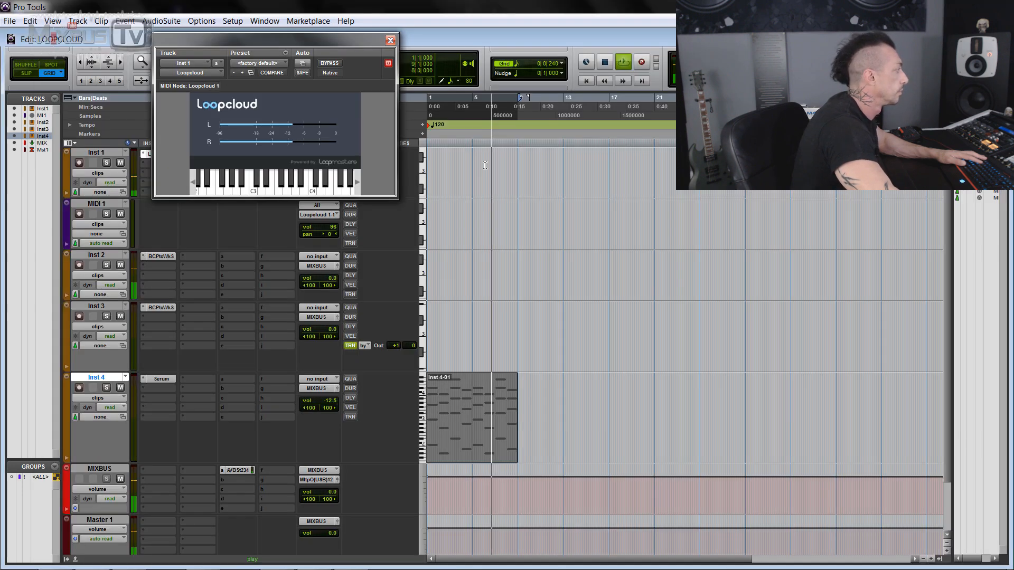
pyautogui.press('space')
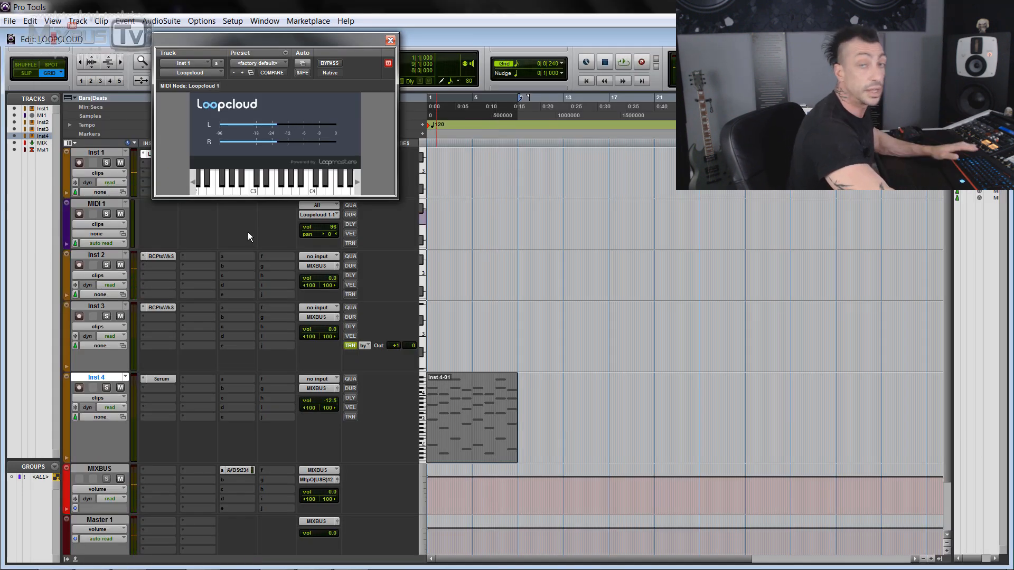
# Step: View the Loopcloud Drum instrument on the Inst 2 track, close it, and switch to the Loopcloud app
pyautogui.click(175, 256)
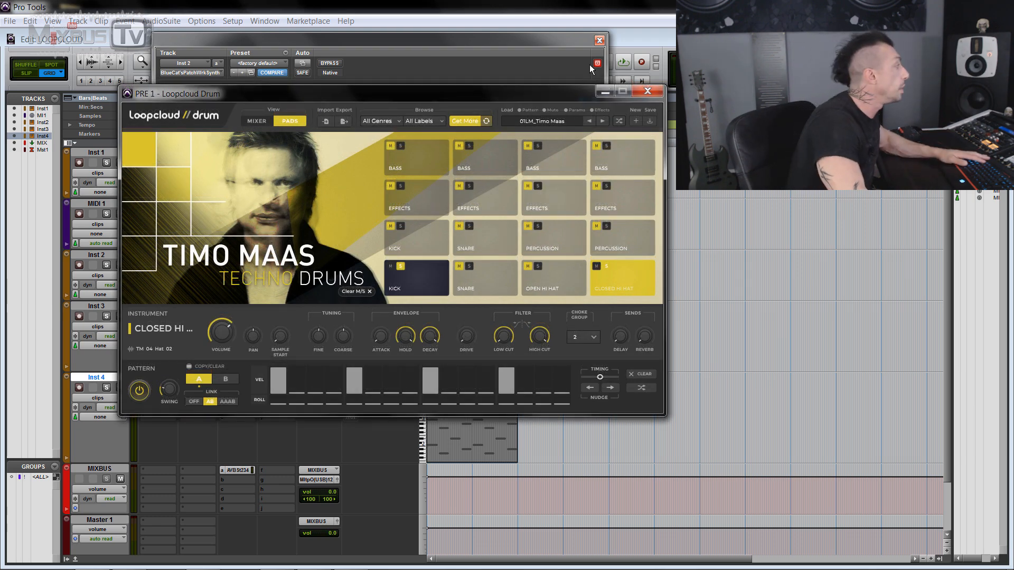
pyautogui.click(600, 40)
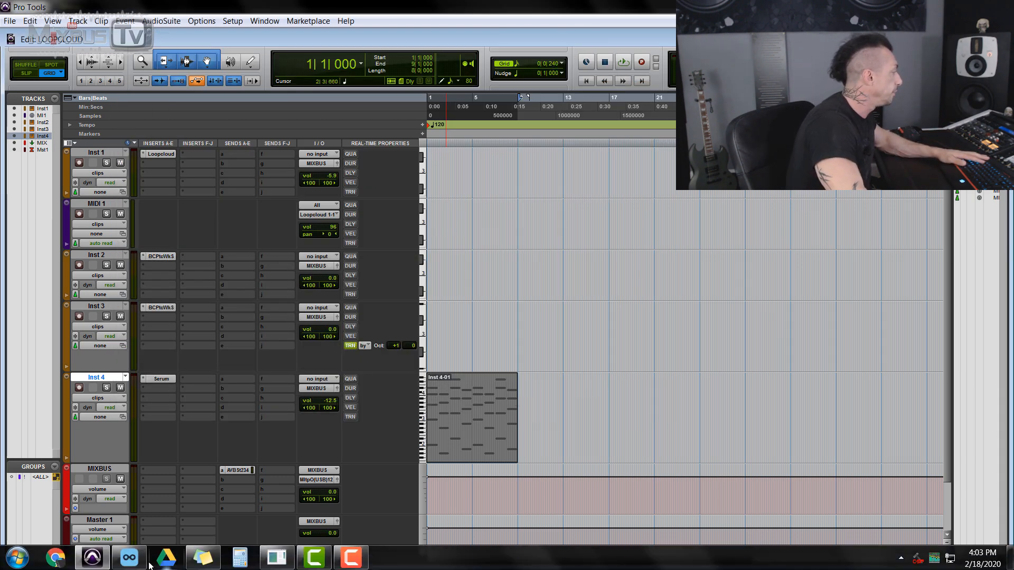
pyautogui.click(141, 564)
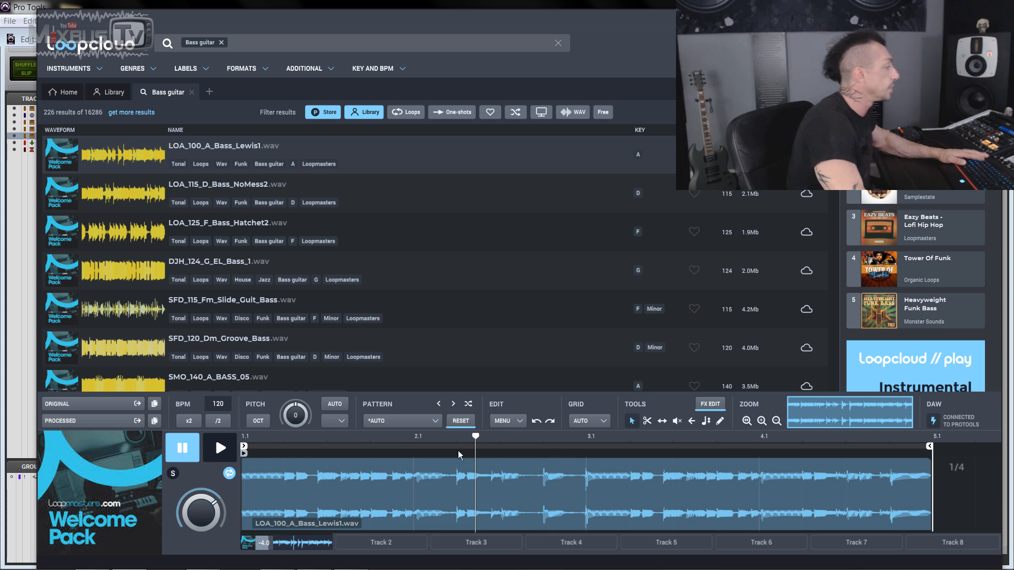
# Step: Select the LOA_100_A_Bass_Lewis1.wav clip on the first track and briefly audition it
pyautogui.click(428, 481)
pyautogui.press('space')
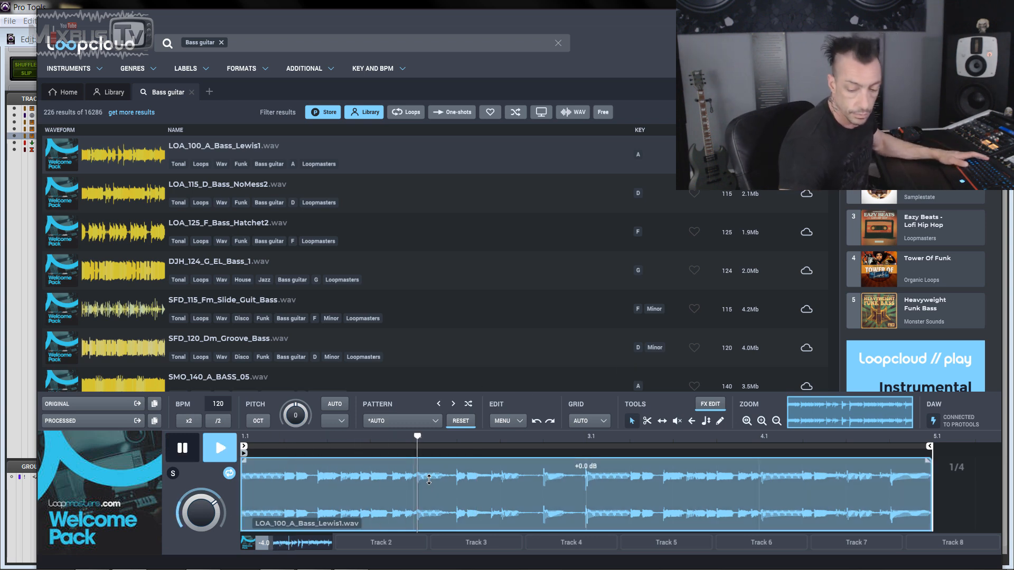
pyautogui.press('space')
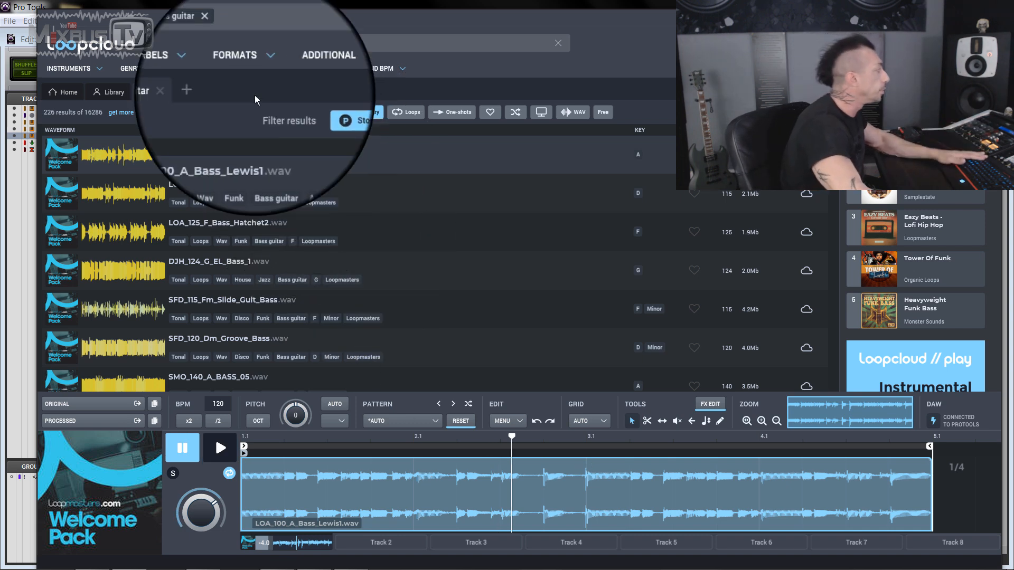
# Step: Start a new search with the empty Track 2 selected and search for Drum samples
pyautogui.click(209, 92)
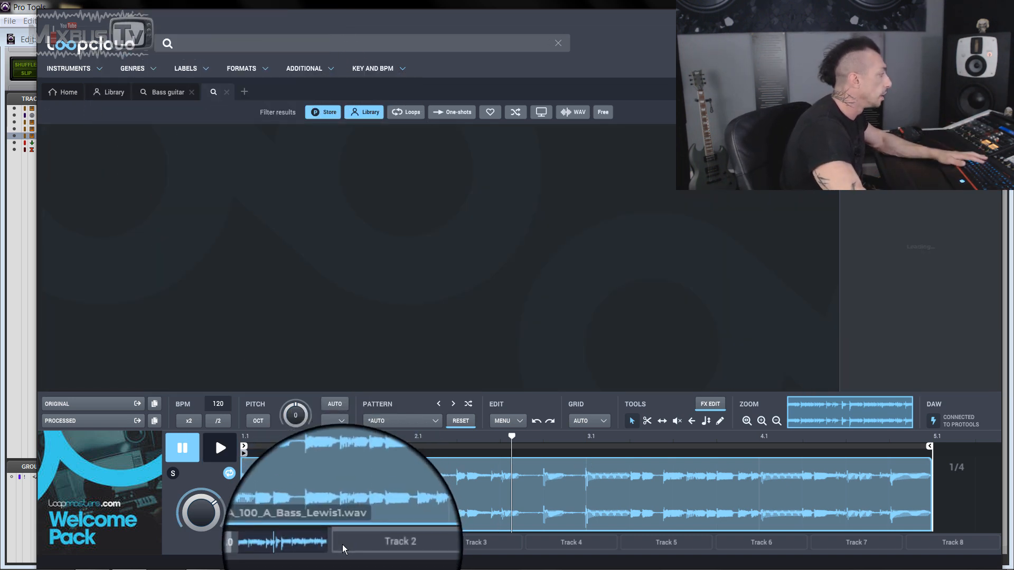
pyautogui.click(373, 540)
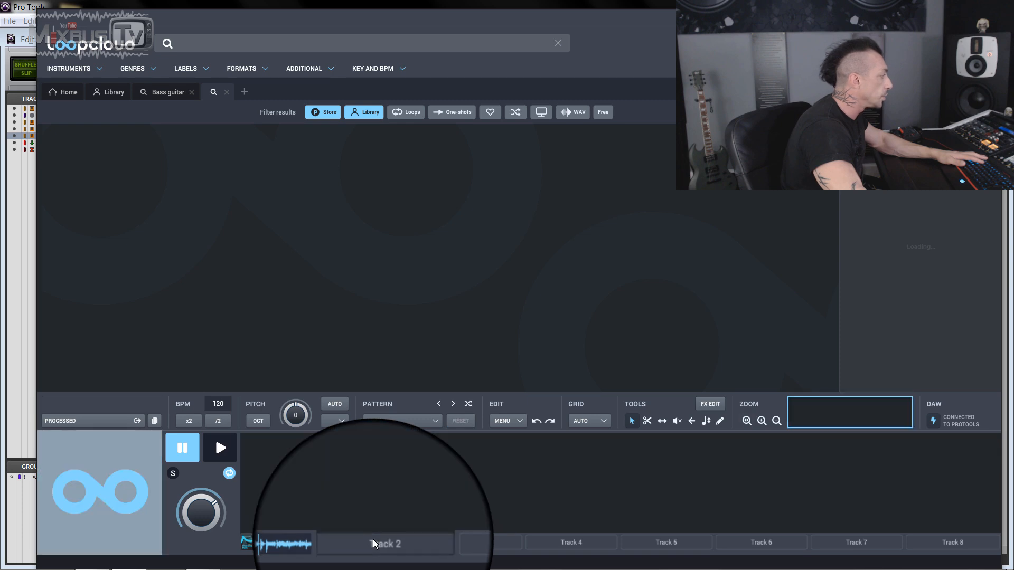
pyautogui.click(205, 44)
pyautogui.write('DRUM')
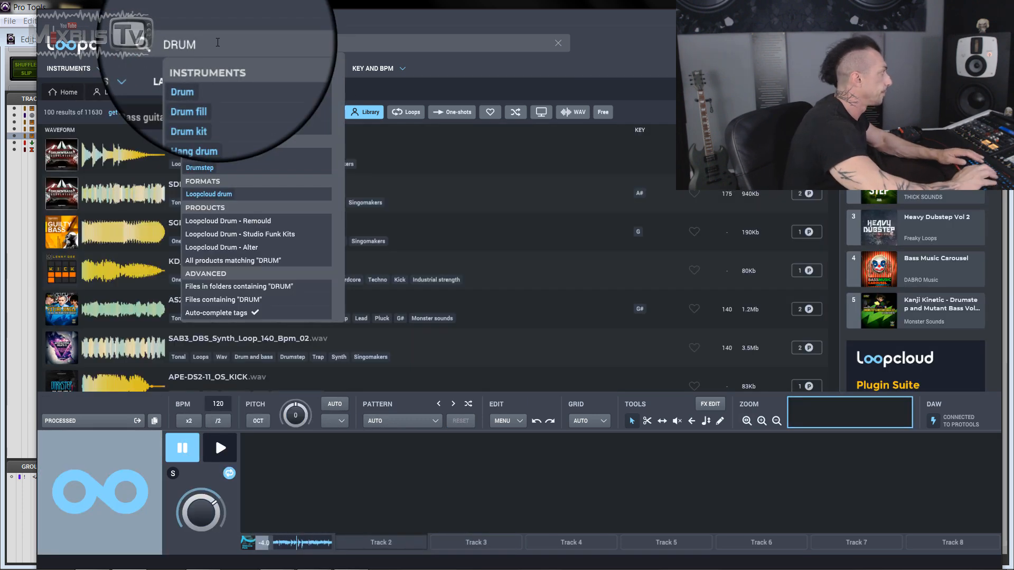
pyautogui.press('Return')
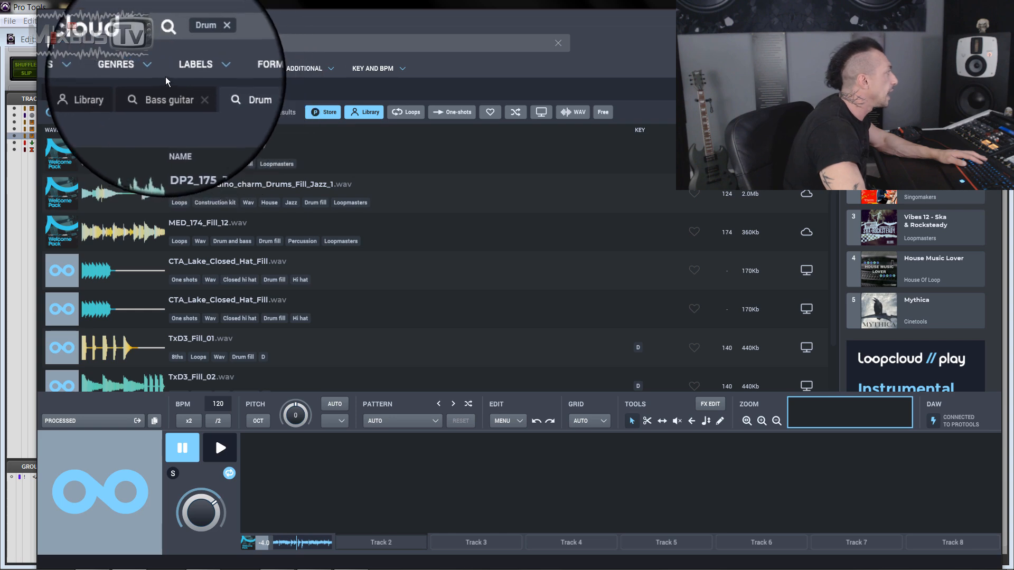
# Step: Filter the drum results by the Funk genre and audition VSD_128_Drums_8thsLdw_3.wav on Track 2
pyautogui.click(152, 74)
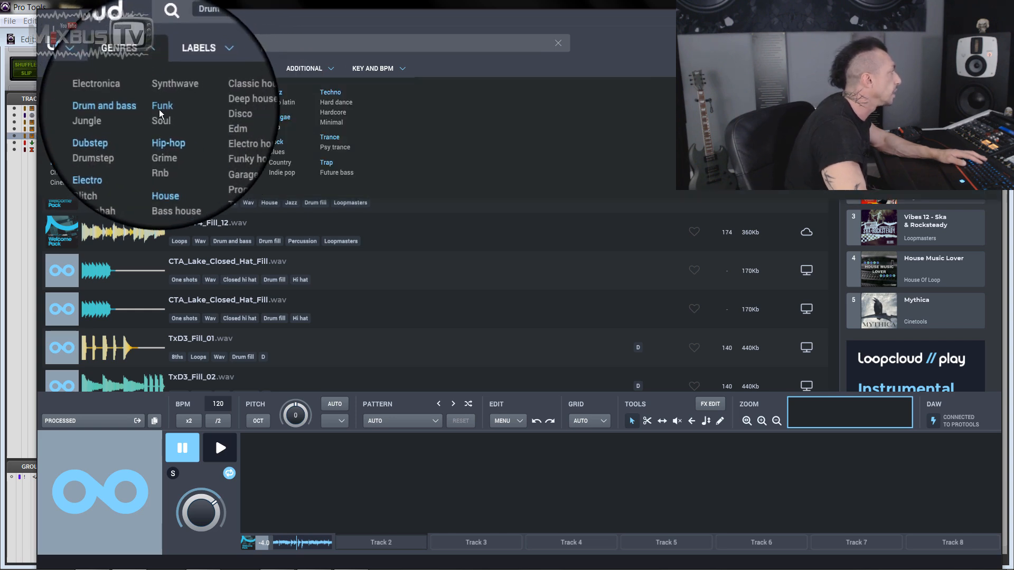
pyautogui.click(160, 107)
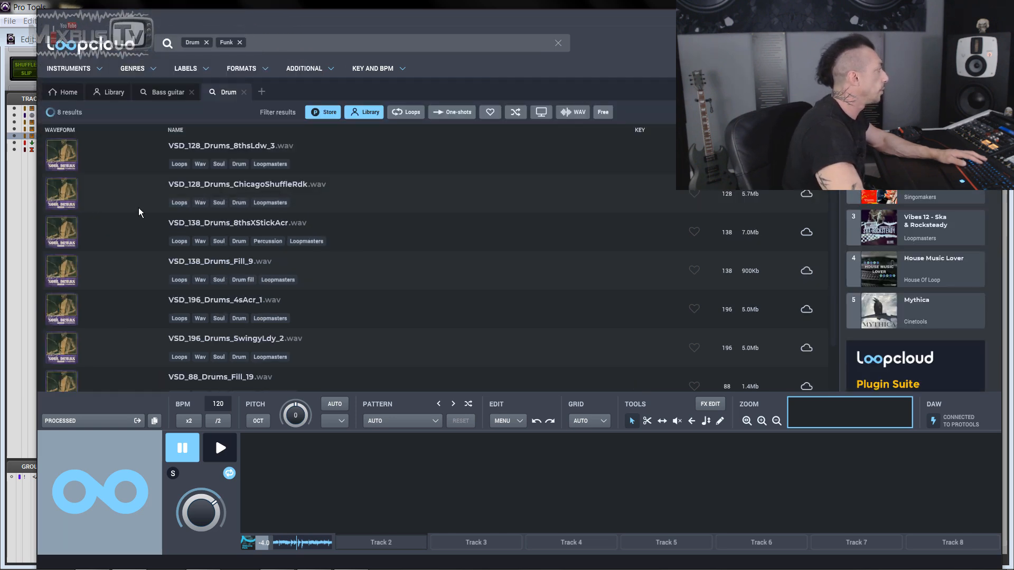
pyautogui.click(142, 151)
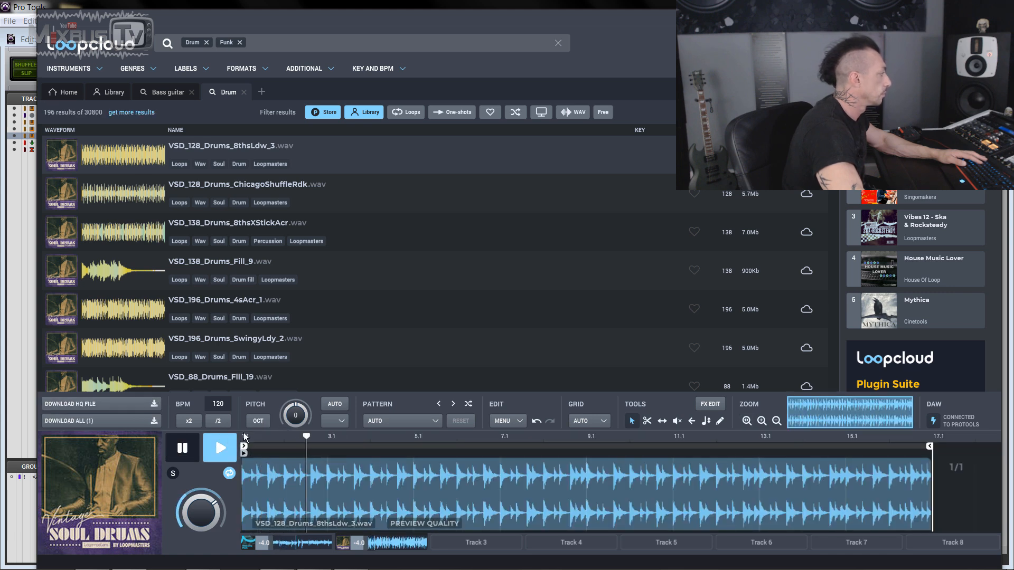
# Step: Audition more of the funk drum loops on Track 2, ending with VSD_94_Drums_8thsCrunchy_2.wav
pyautogui.click(148, 194)
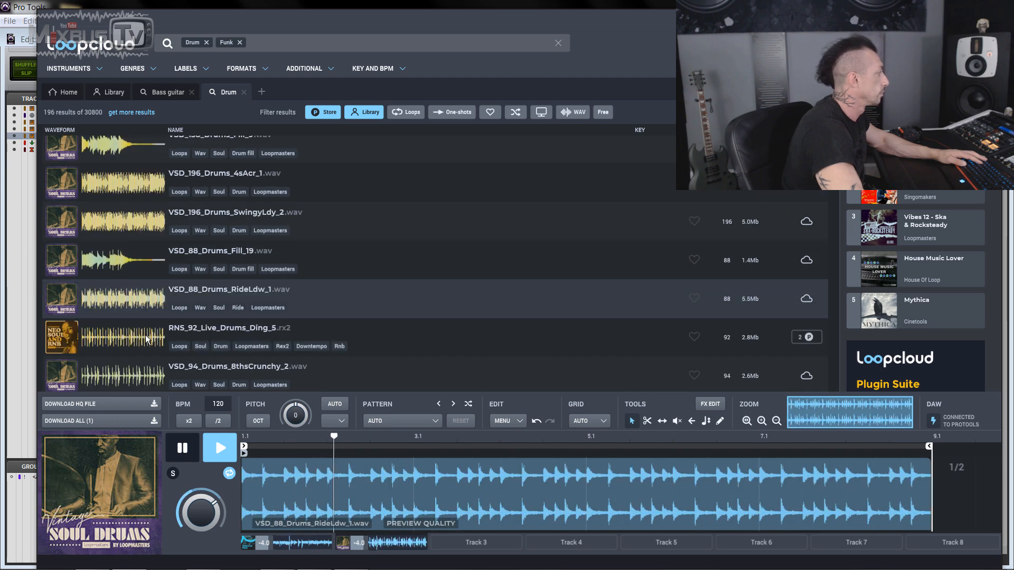
pyautogui.click(148, 340)
pyautogui.scroll(-3, 146, 346)
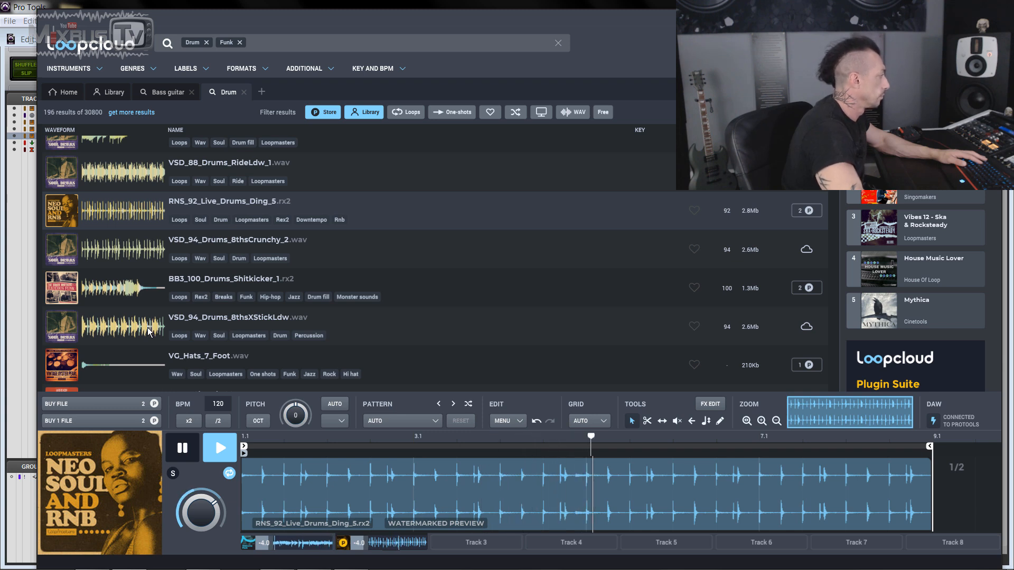
pyautogui.click(150, 332)
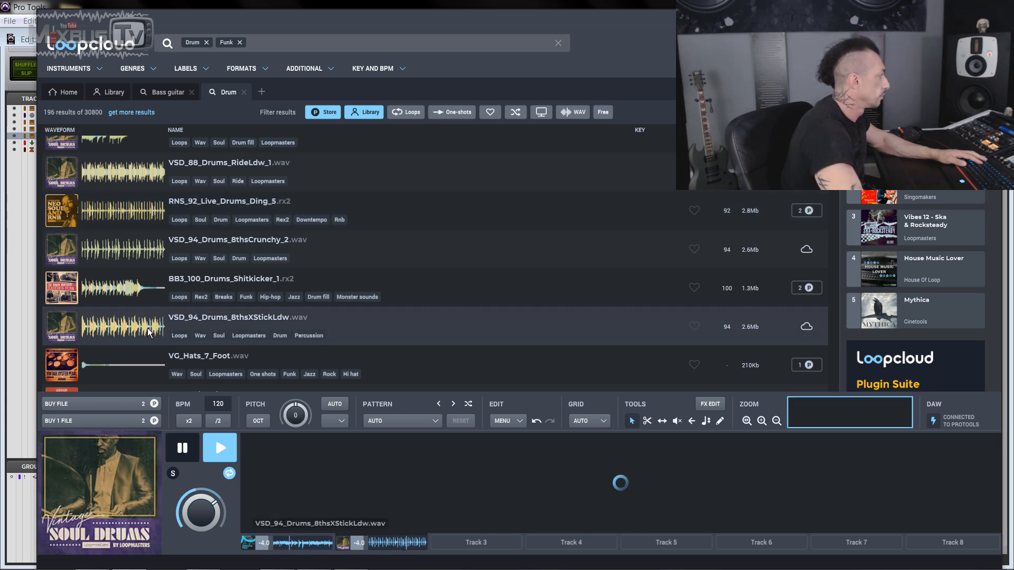
pyautogui.click(143, 294)
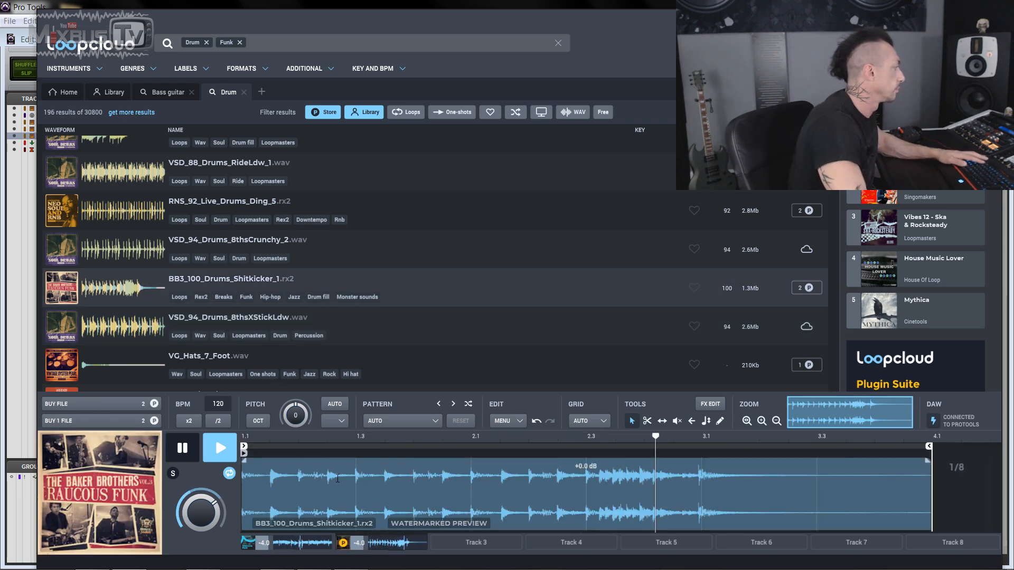
pyautogui.press('Up')
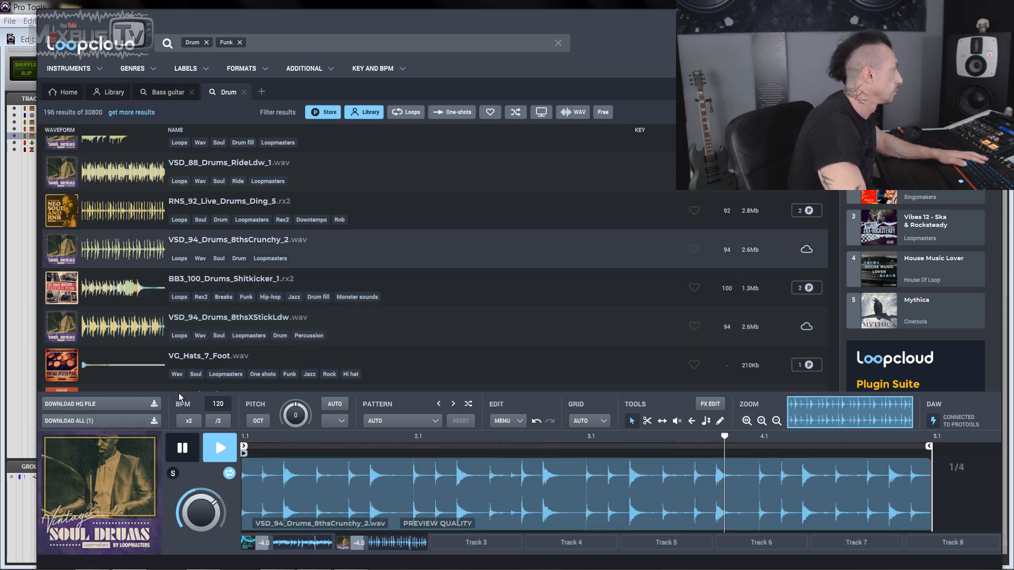
# Step: Replace the Funk genre filter on the drum search with Bass house
pyautogui.scroll(-5, 158, 282)
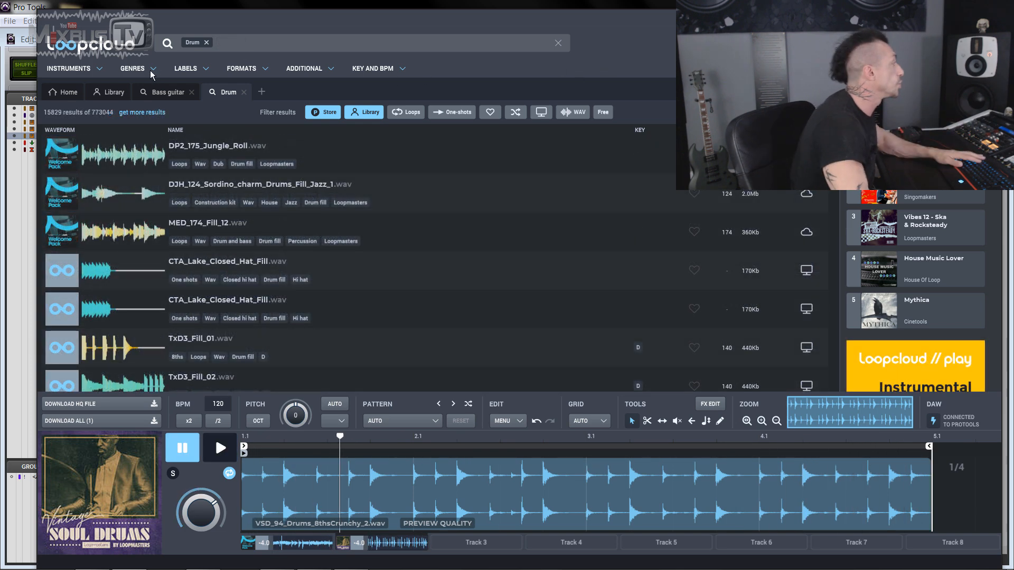
pyautogui.click(152, 69)
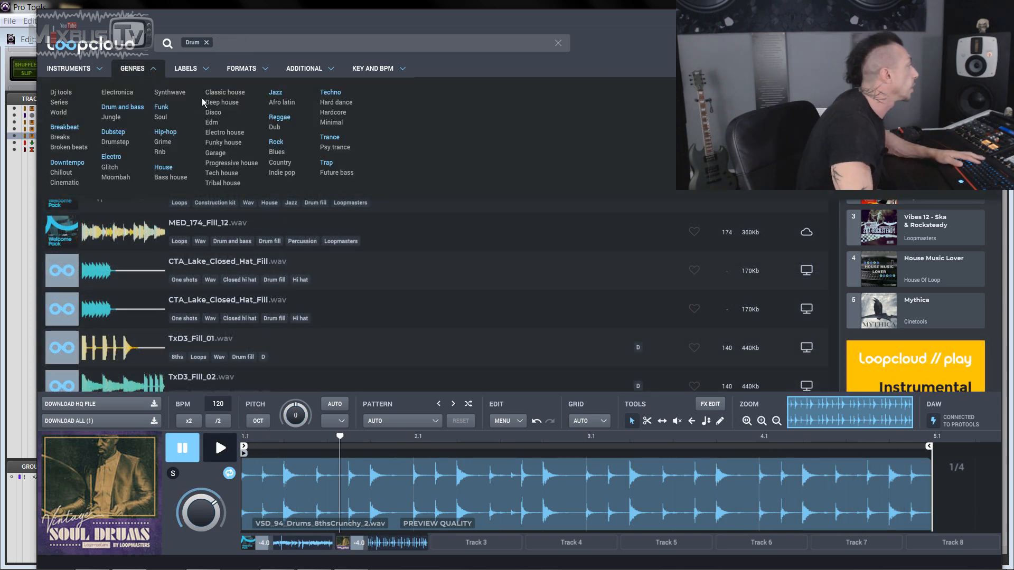
pyautogui.click(173, 179)
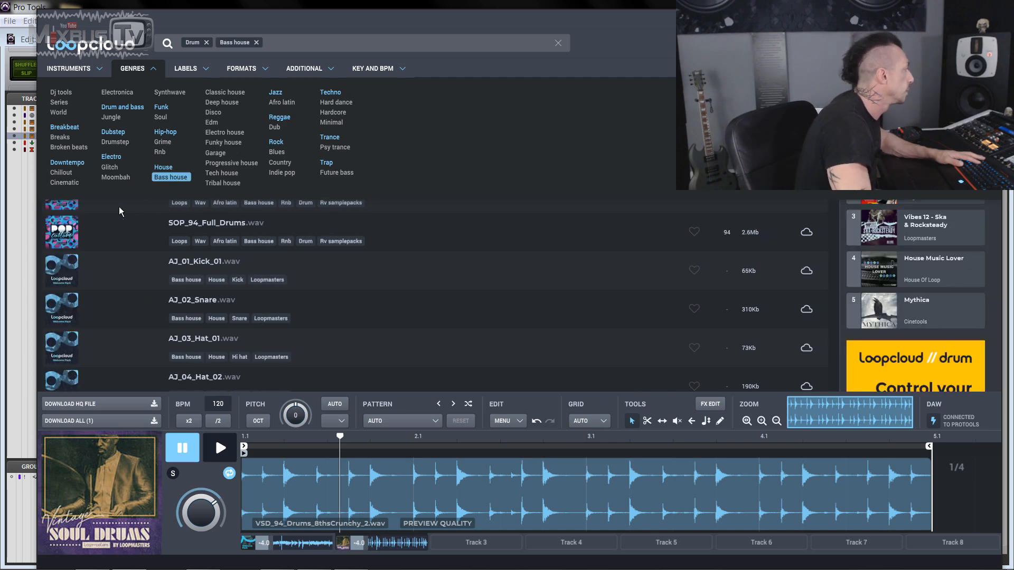
# Step: Load SOP_112_Drums_Tops.wav onto Track 2 and mute its clip in the sample editor
pyautogui.click(129, 157)
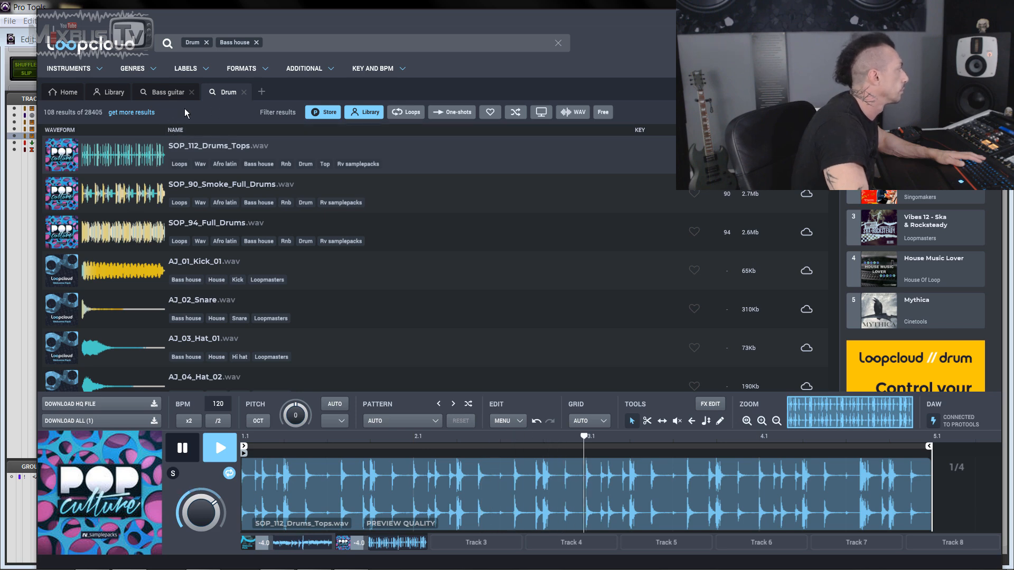
pyautogui.click(502, 493)
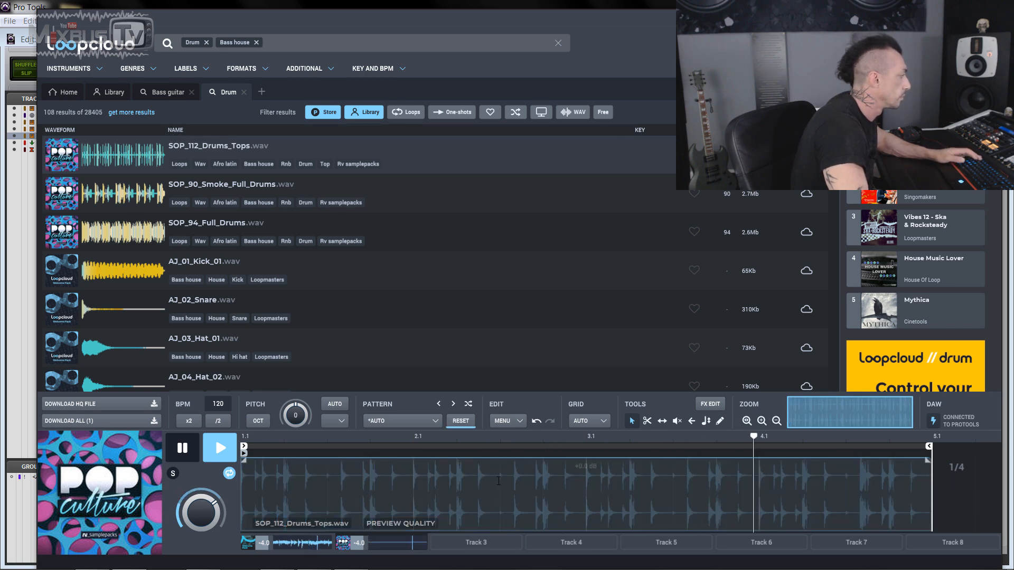
# Step: Lower the Track 2 drum loop's level to -12.0 and stop playback
pyautogui.moveTo(359, 542); pyautogui.dragTo(359, 560)
pyautogui.press('space')
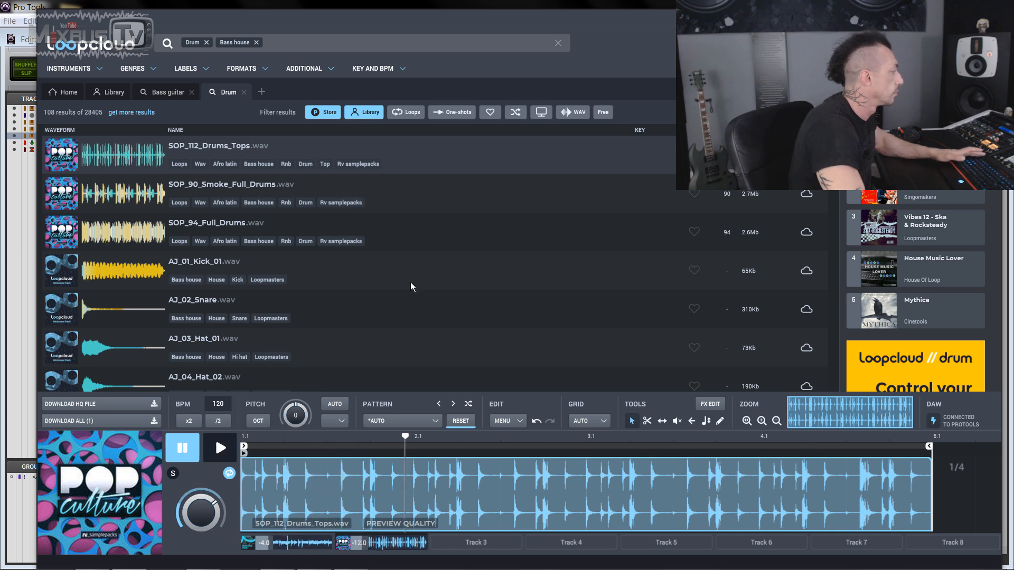
# Step: Search for the Kick instrument in a new search tab
pyautogui.click(262, 93)
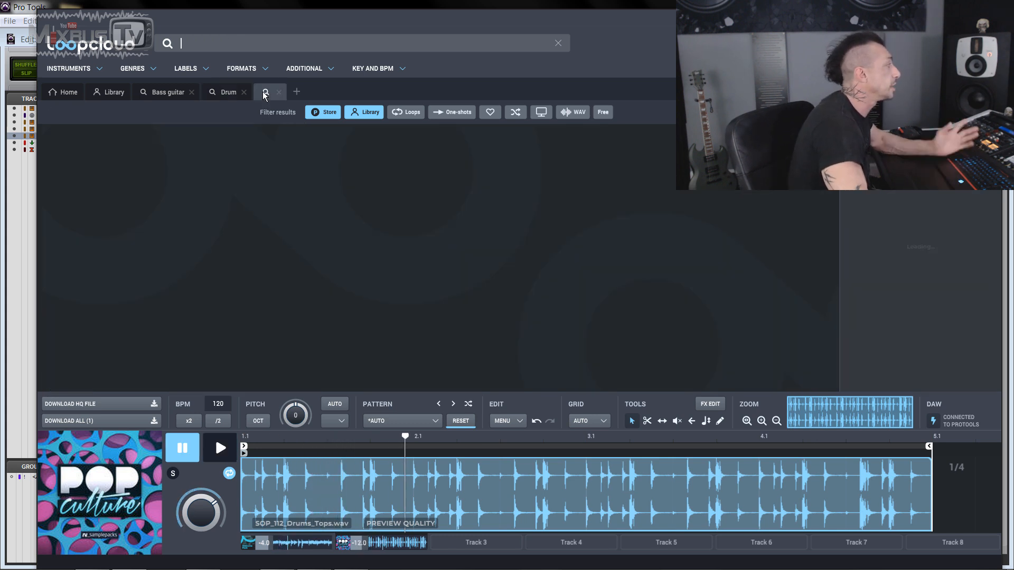
pyautogui.write('Kick')
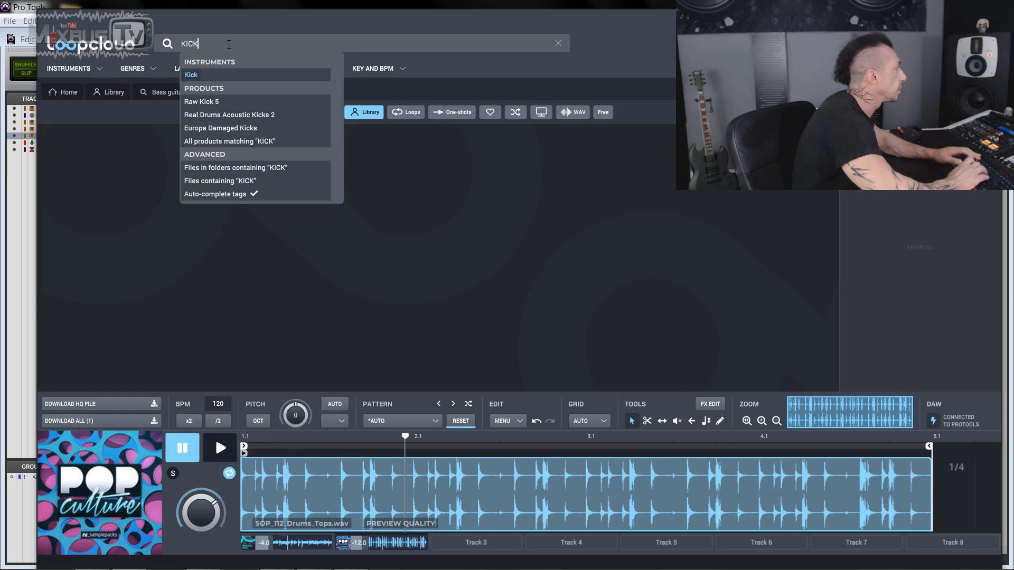
pyautogui.press('Return')
# Step: Audition GHM_Kick_10_FRK.wav and TD2_Heavy Kick_04_FRK.wav on Track 3, ending with TD2_Hip Hop Kick_14_FRK.wav
pyautogui.click(483, 542)
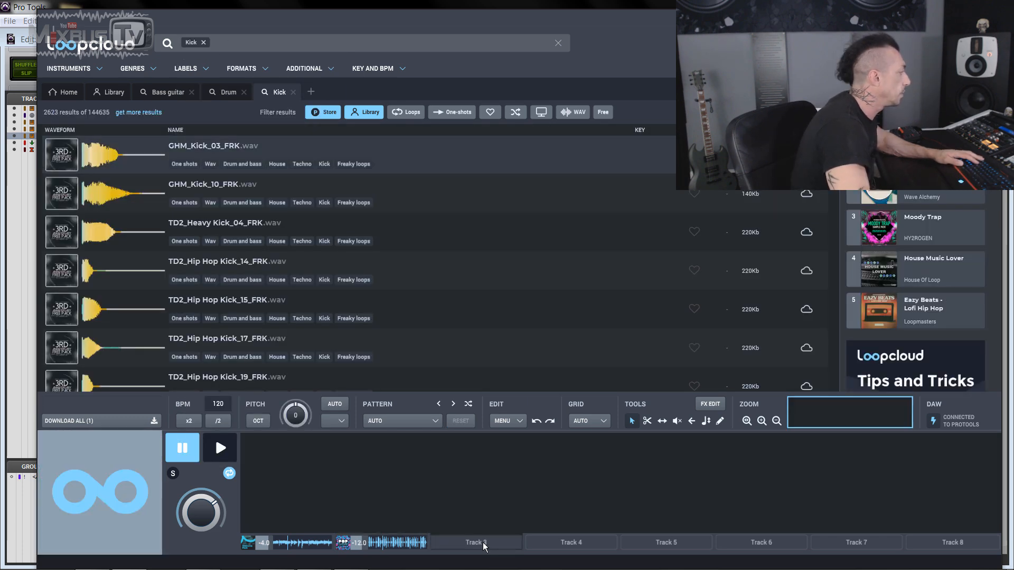
pyautogui.click(116, 204)
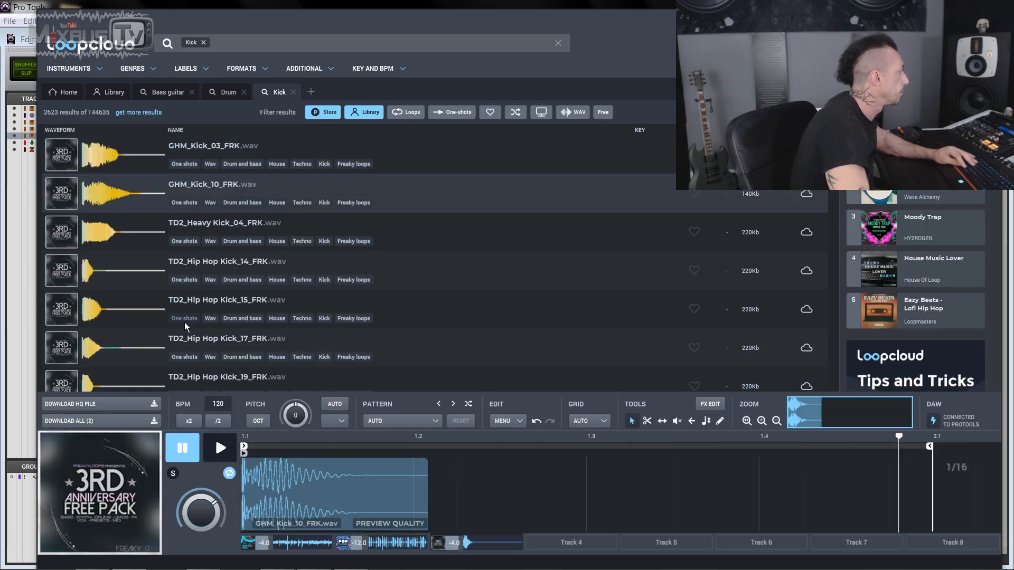
pyautogui.click(220, 447)
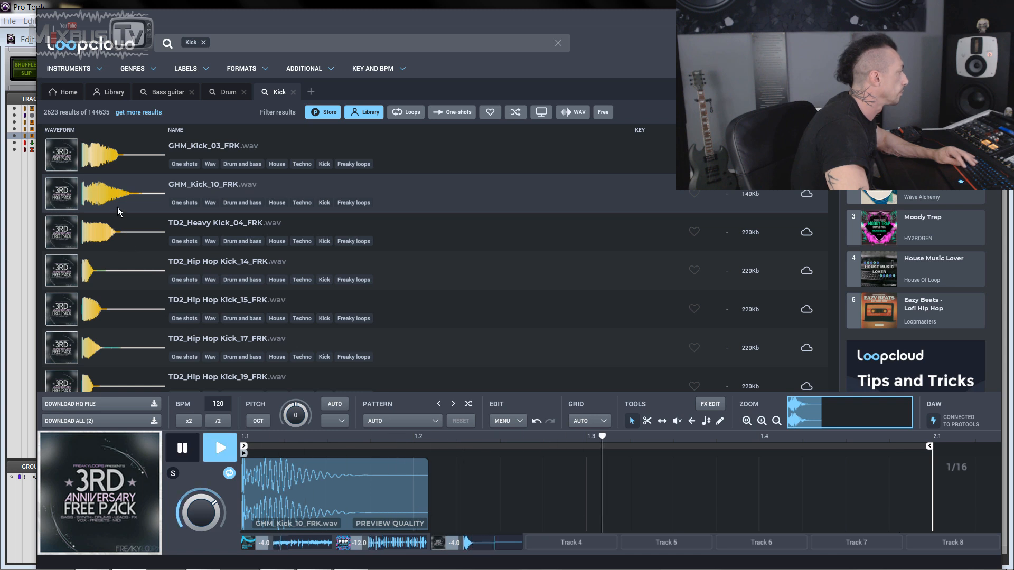
pyautogui.click(117, 220)
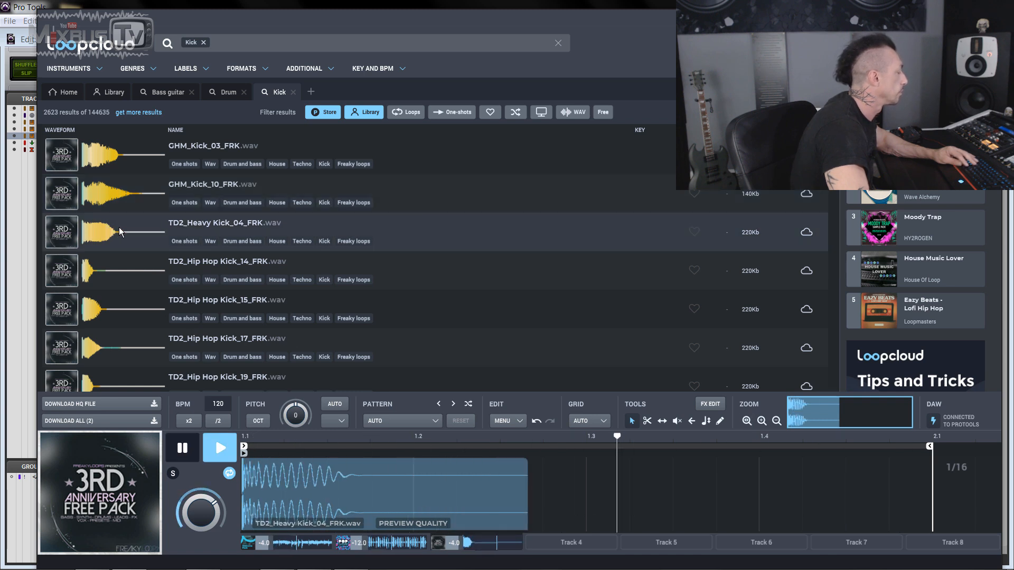
pyautogui.click(125, 270)
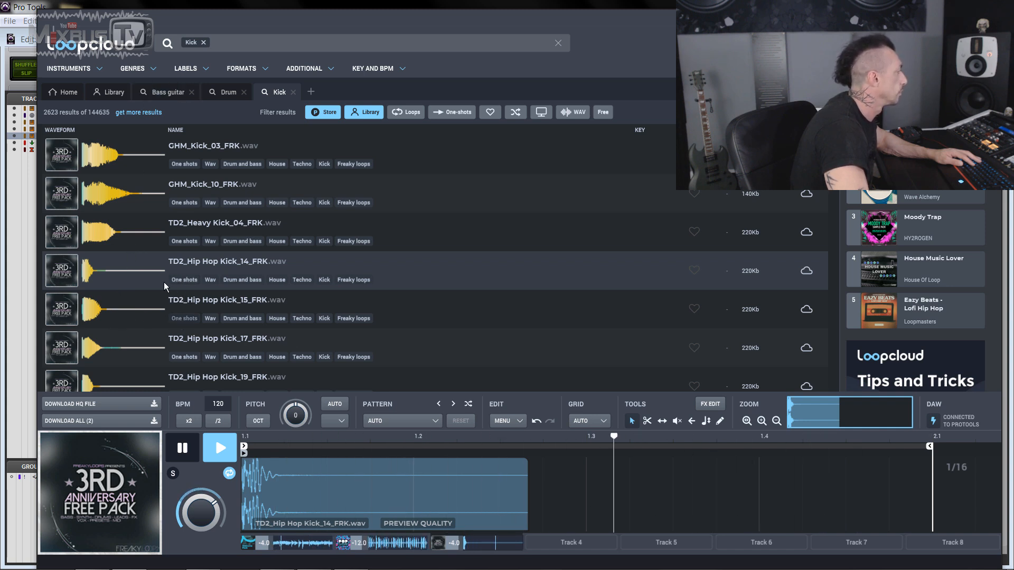
pyautogui.press('space')
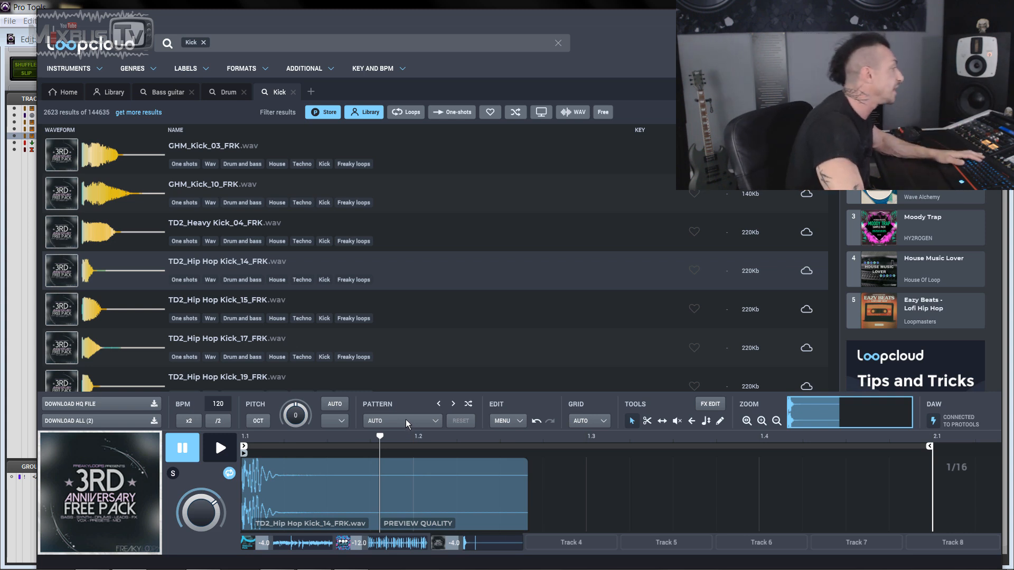
# Step: Apply the DnB Kick 1 pattern from the Kicks factory presets to Track 3 and play it back
pyautogui.click(404, 420)
pyautogui.moveTo(413, 362)
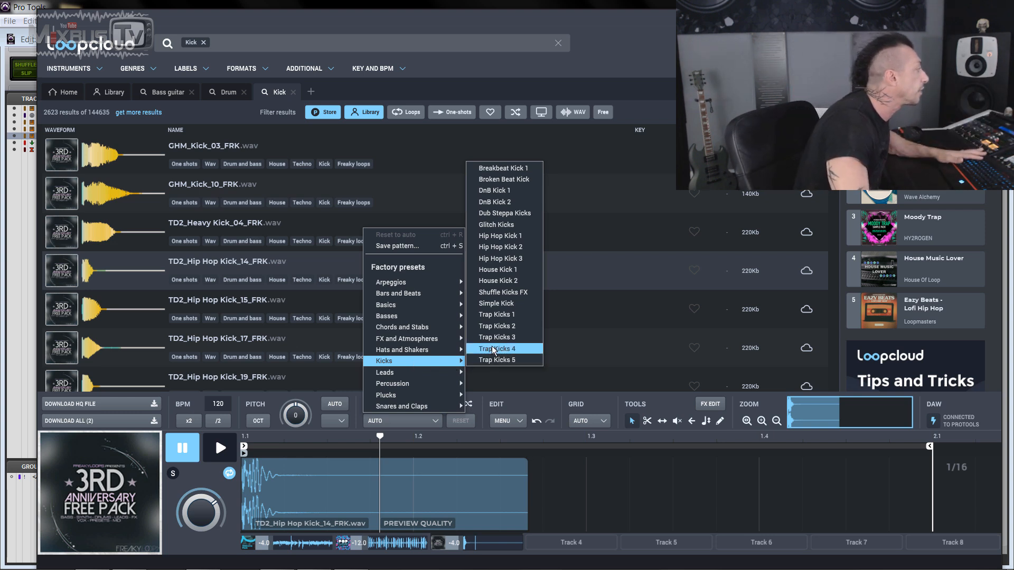
pyautogui.click(505, 191)
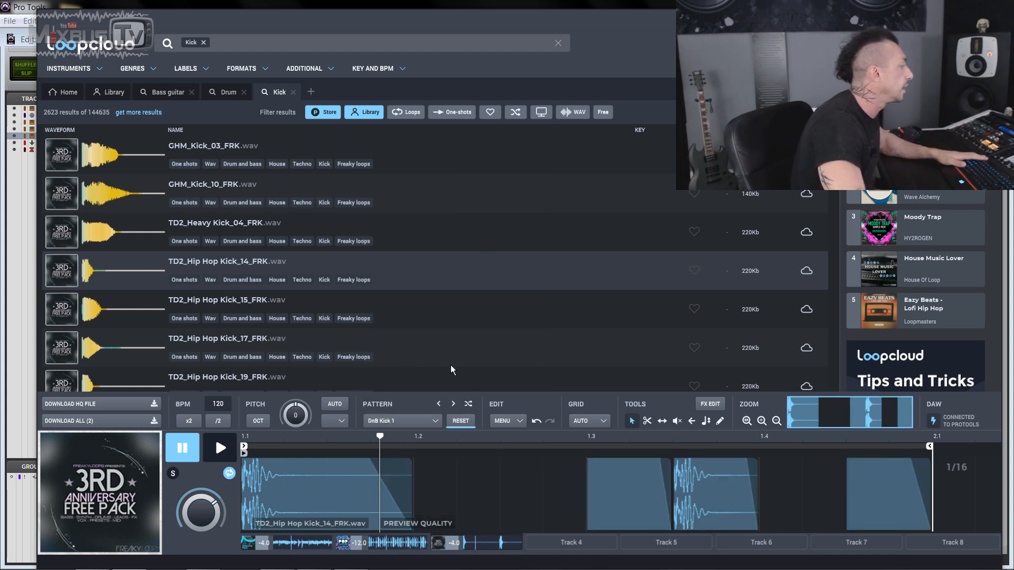
pyautogui.press('space')
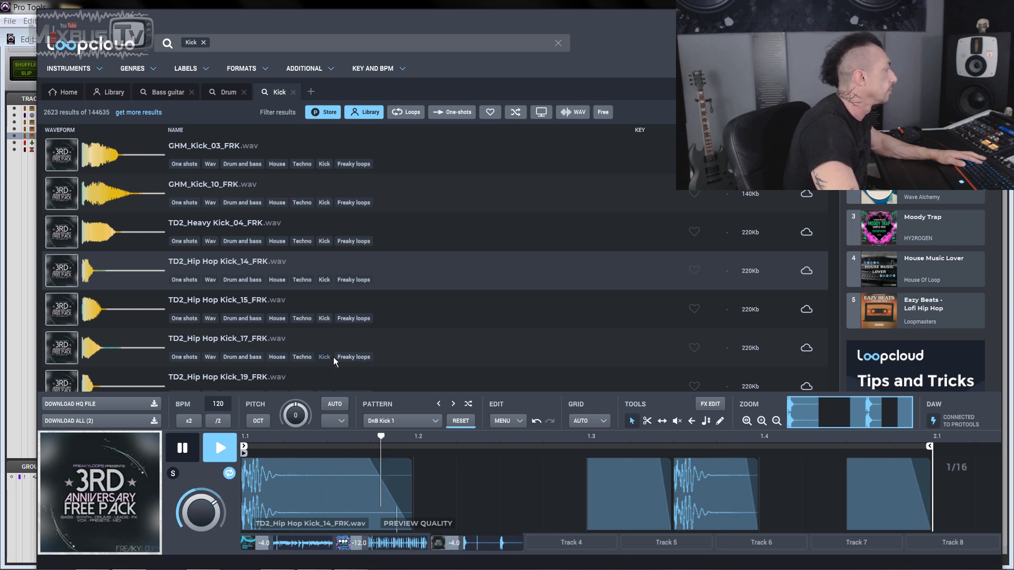
pyautogui.press('space')
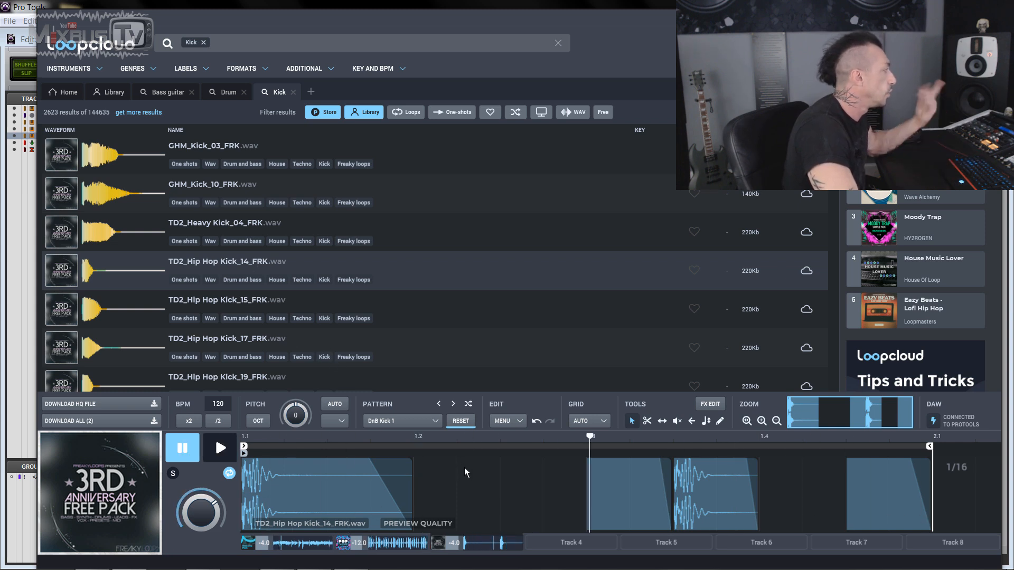
# Step: Search for the Snare instrument in a new search tab and load DS_Snare_098_FRK.wav onto Track 4
pyautogui.click(313, 93)
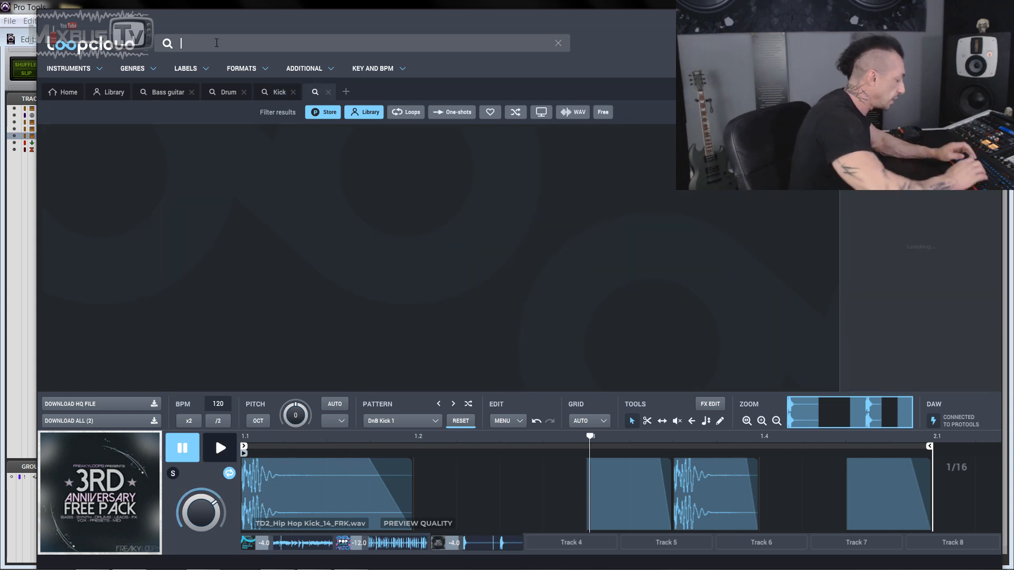
pyautogui.write('snare')
pyautogui.press('Return')
pyautogui.click(551, 541)
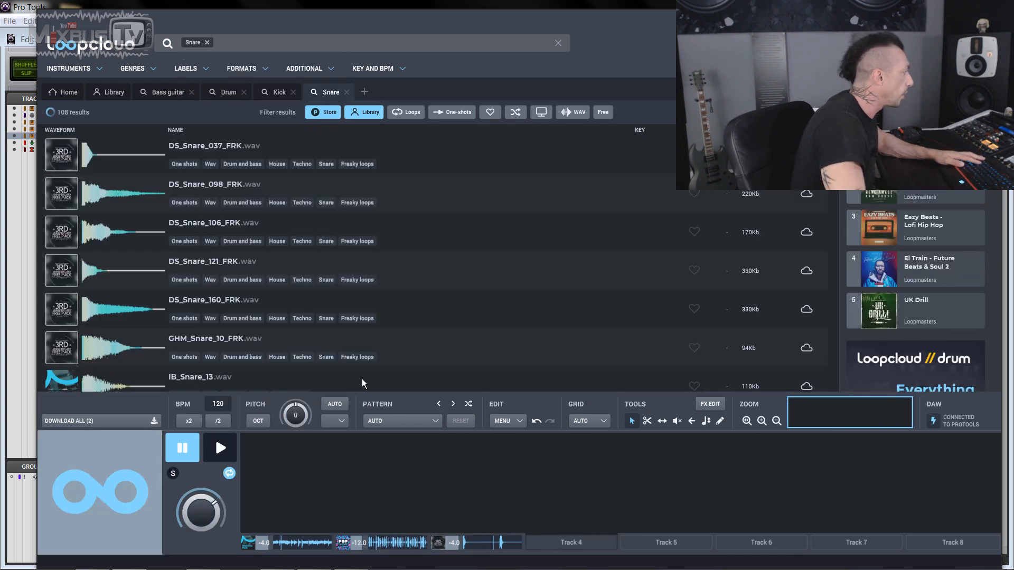
pyautogui.click(264, 193)
# Step: Filter the snare results by the Soul genre and audition LOA_Snare14.wav on Track 4
pyautogui.click(143, 69)
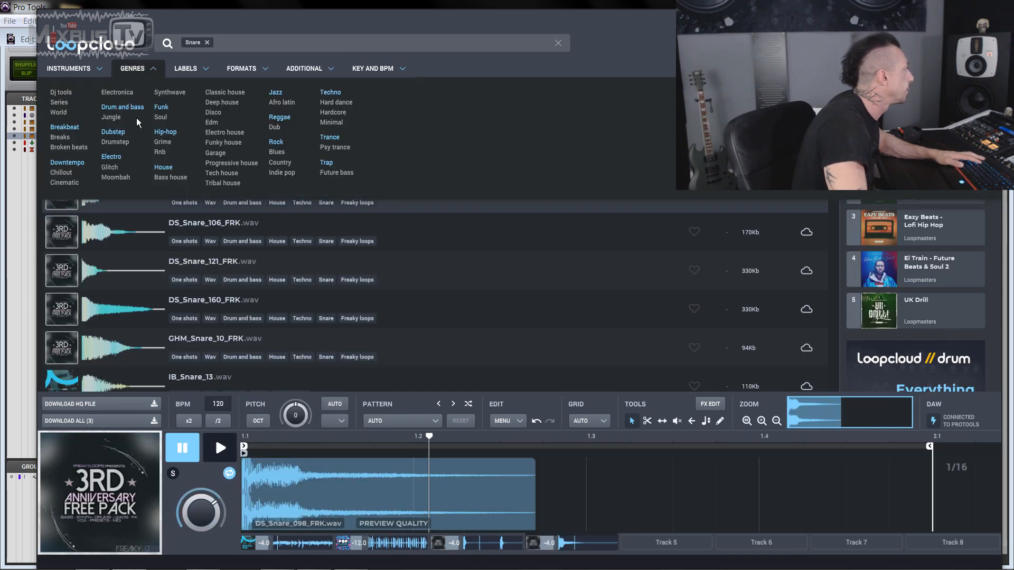
pyautogui.click(158, 117)
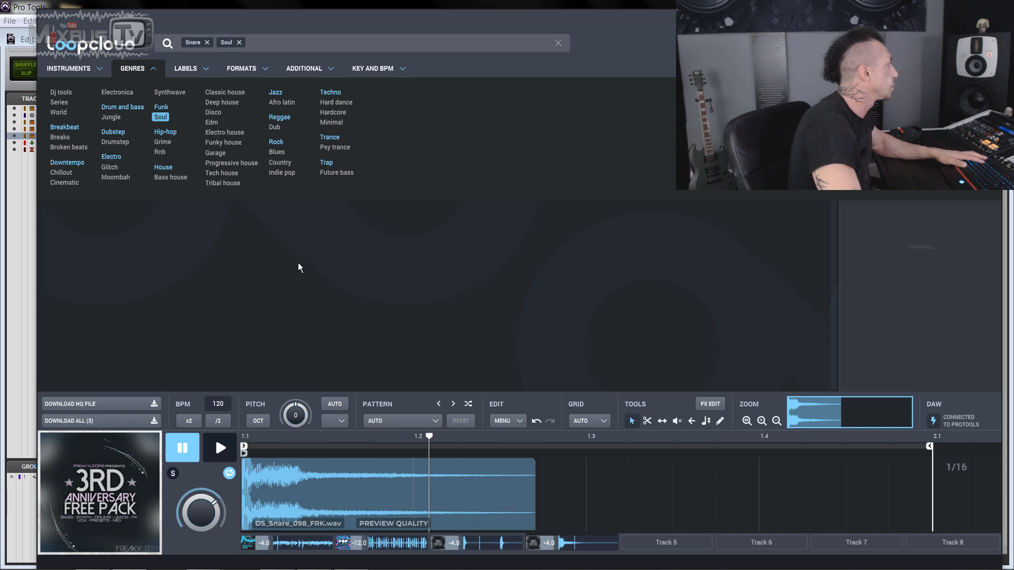
pyautogui.click(118, 156)
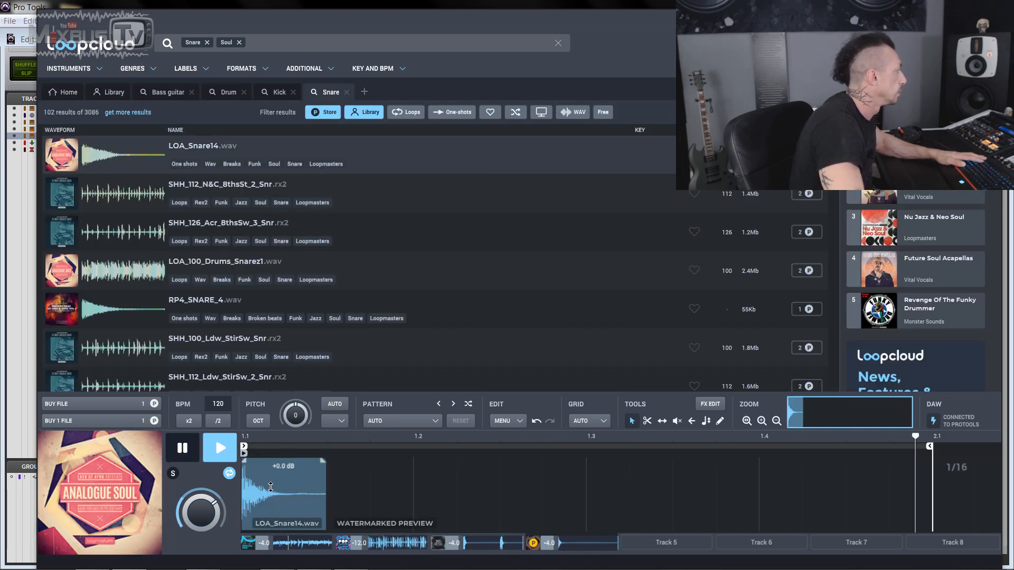
pyautogui.press('space')
# Step: Move the snare clip on Track 4 to beat 1.2 and copy it for placing further along the bar
pyautogui.moveTo(264, 506); pyautogui.dragTo(436, 507)
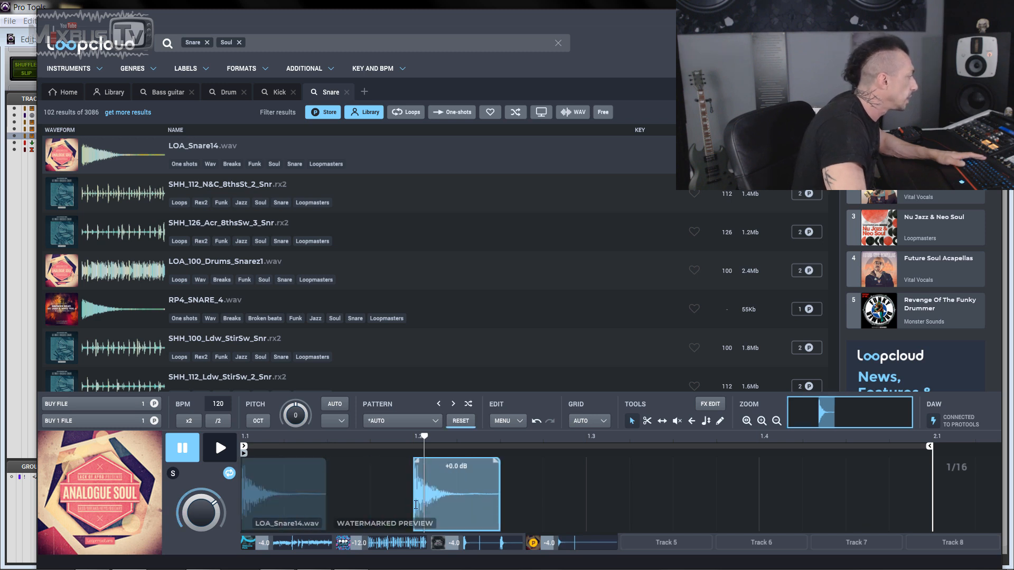
pyautogui.rightClick(461, 514)
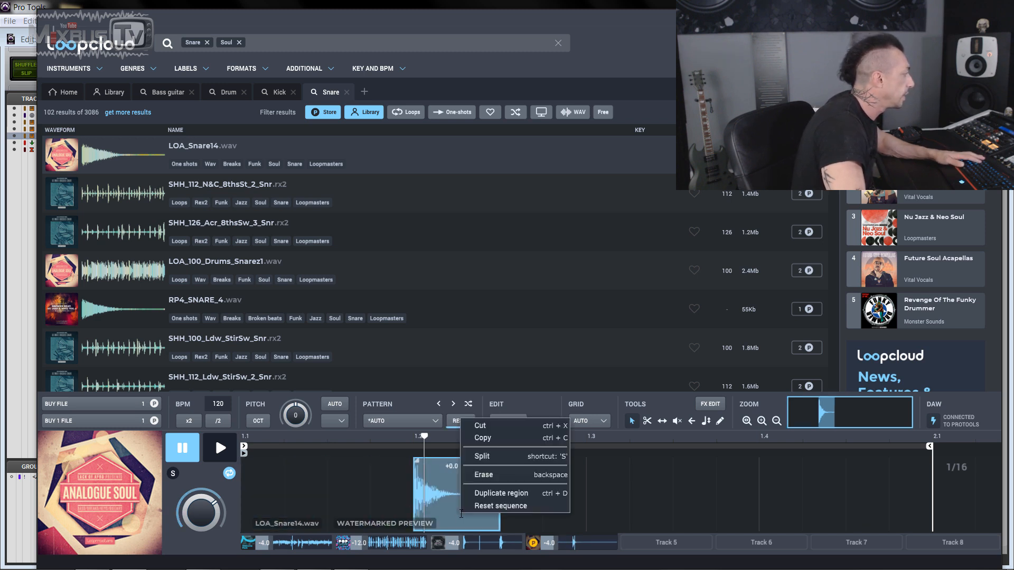
pyautogui.click(478, 438)
pyautogui.click(717, 471)
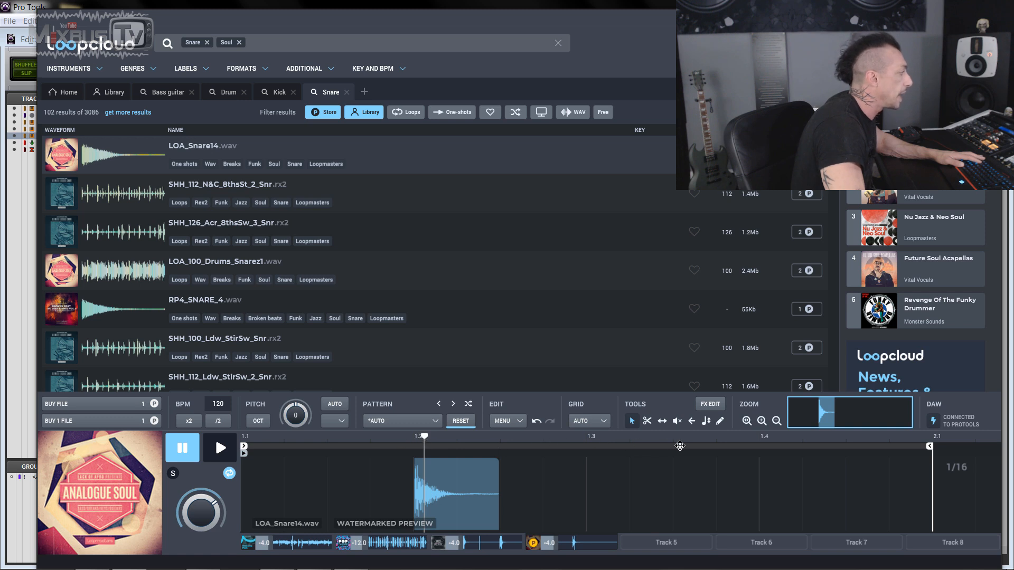
# Step: Apply the House Snare 1 pattern from the Snares and Claps presets to Track 4 and play it back
pyautogui.click(399, 421)
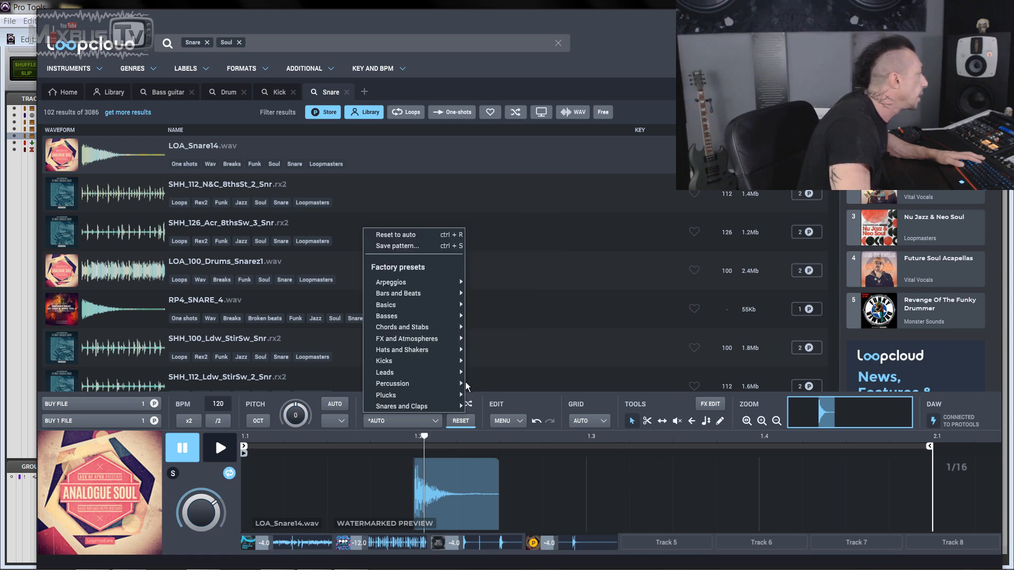
pyautogui.moveTo(456, 407)
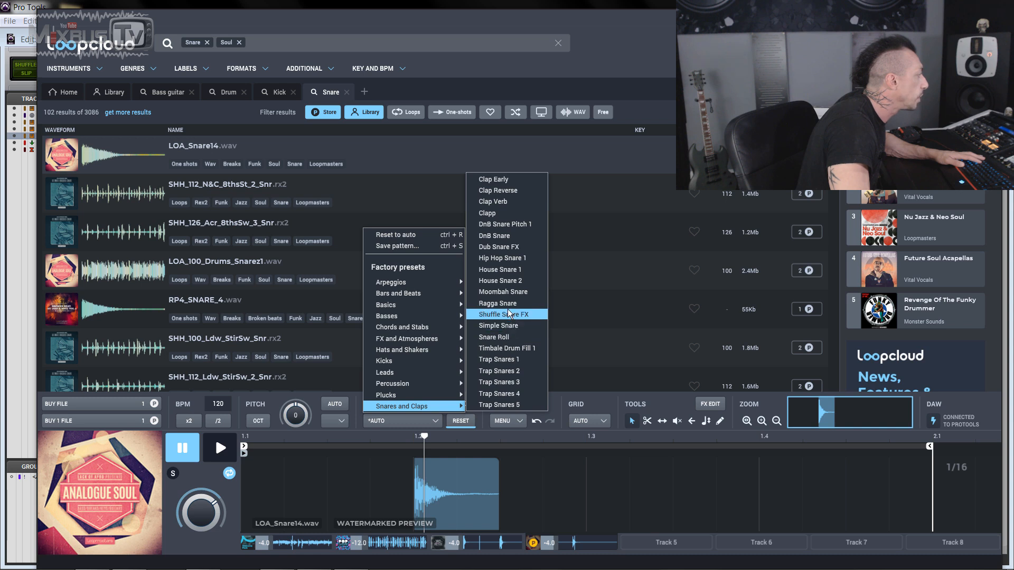
pyautogui.click(499, 270)
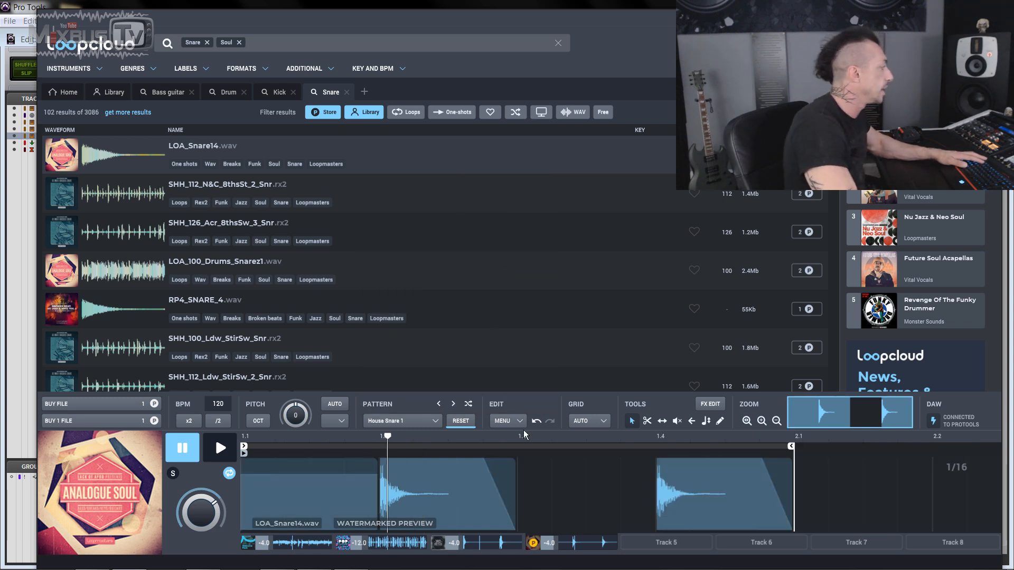
pyautogui.moveTo(465, 464)
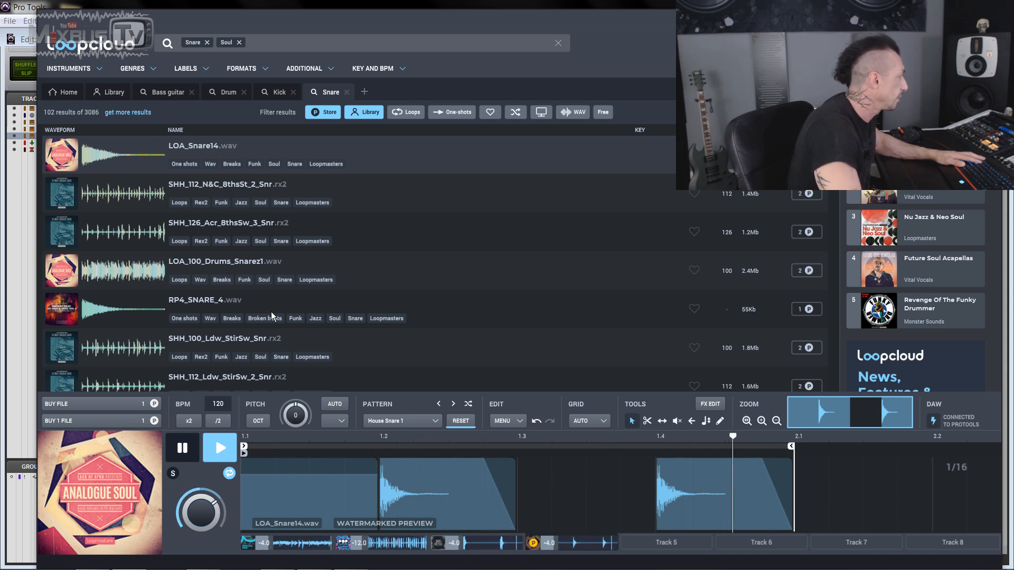
pyautogui.press('space')
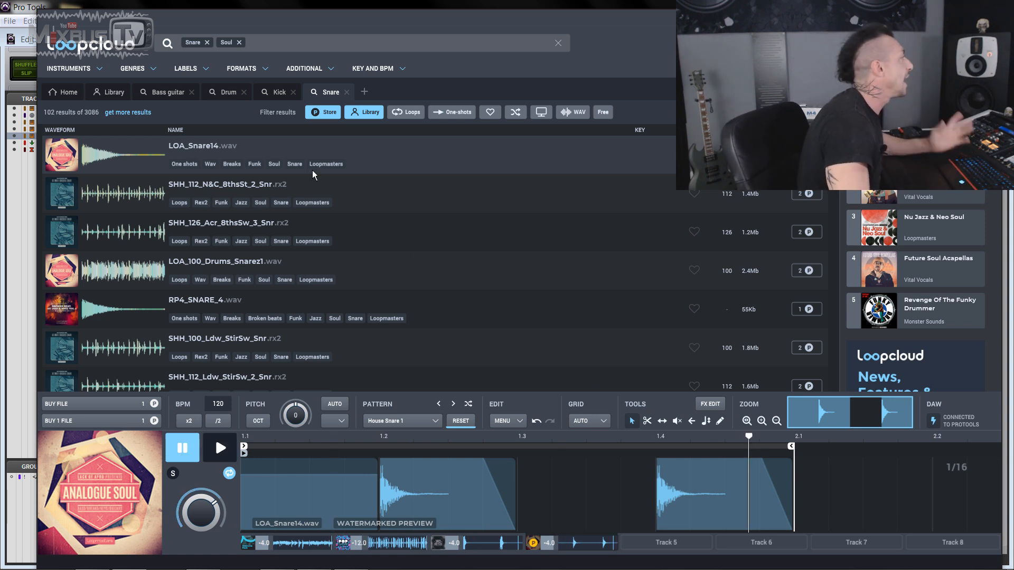
# Step: Remove the Snare and Soul tags from the current search and search for Vocal in a new search tab
pyautogui.click(207, 43)
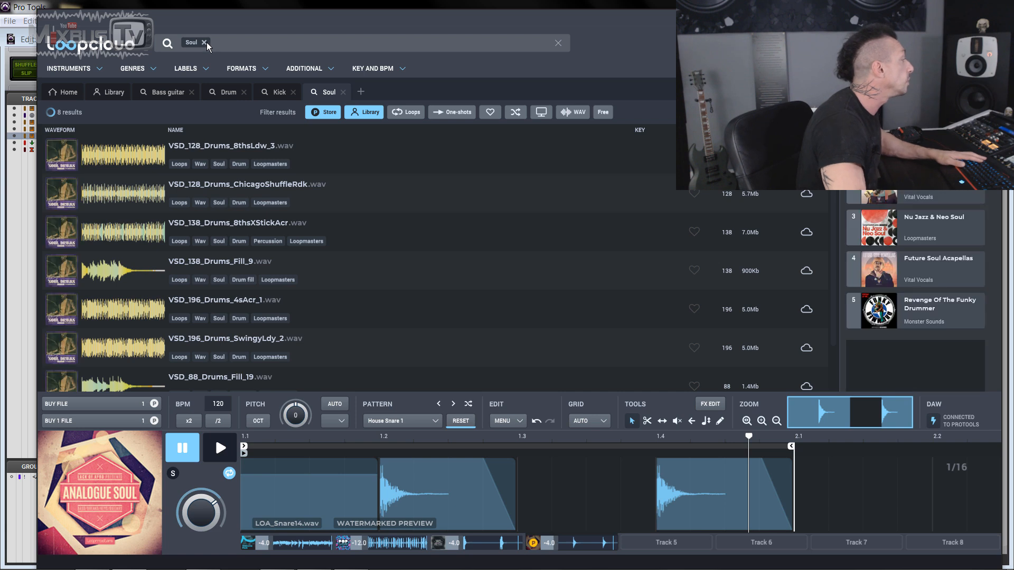
pyautogui.click(207, 42)
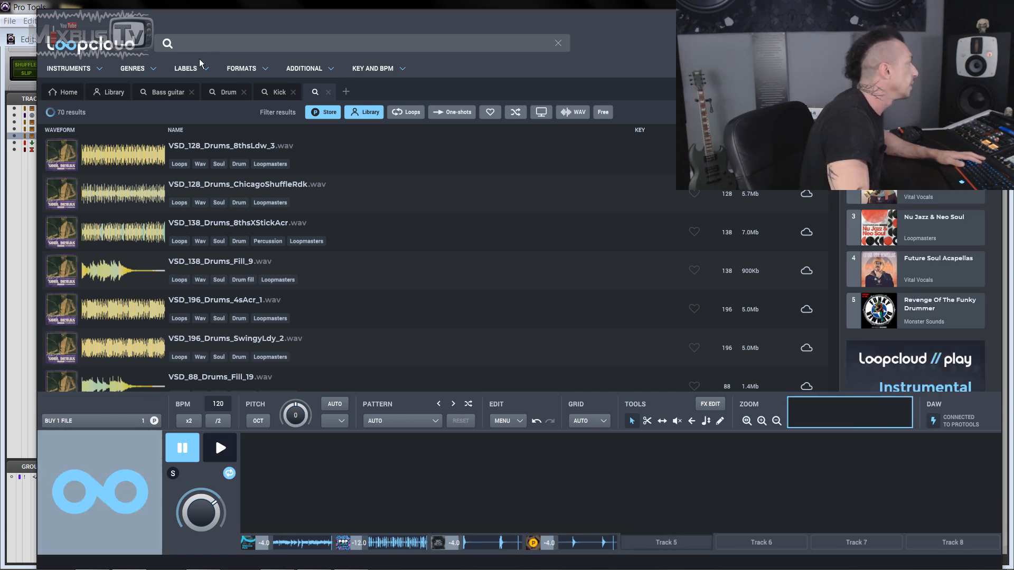
pyautogui.click(348, 94)
pyautogui.write('vocal')
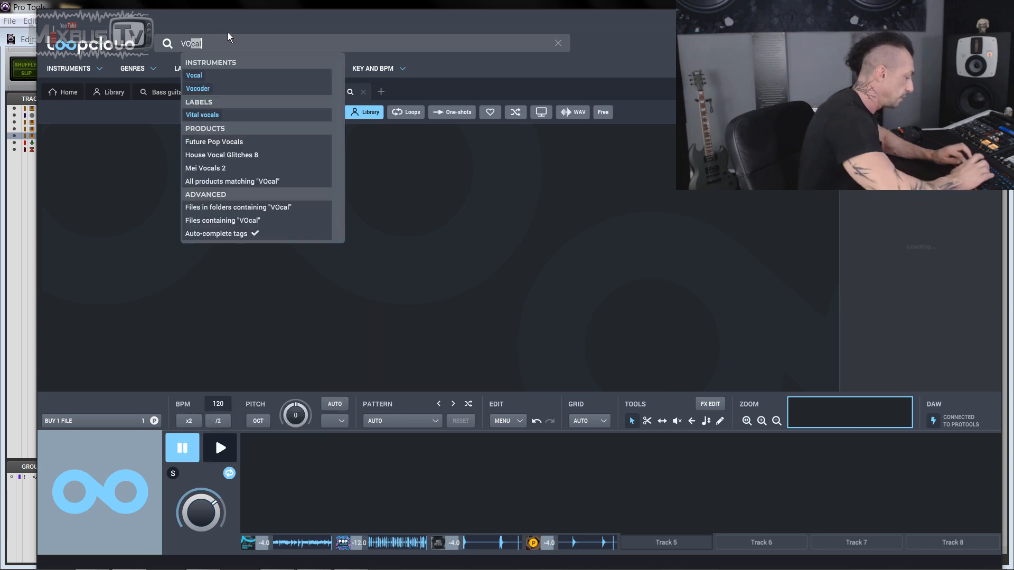
pyautogui.press('Return')
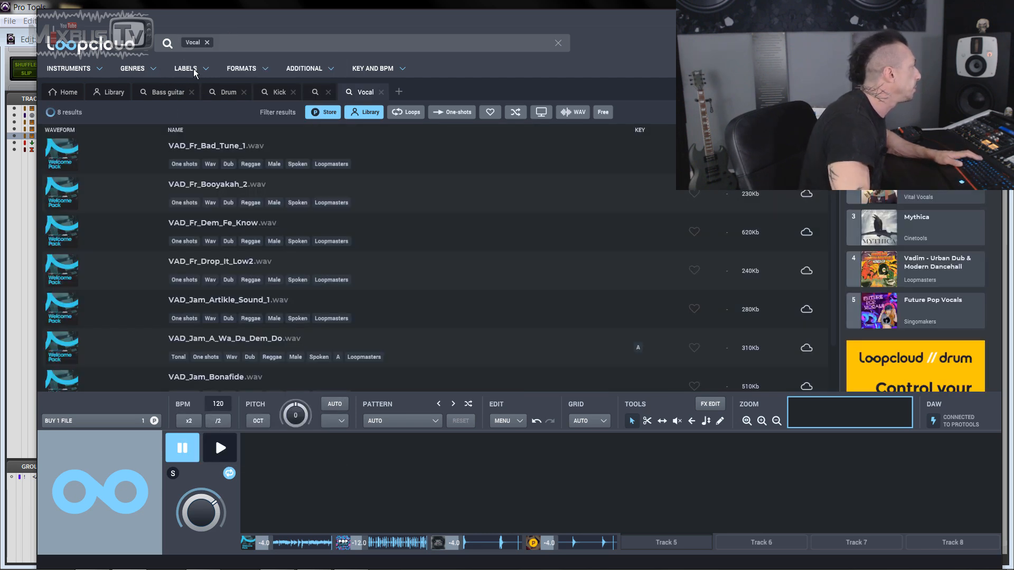
# Step: Filter the vocal results by the Soul genre and audition USV_134_Cm_HowUFeel_Verb_Female_Vocal_Fx_Filter.wav on Track 5
pyautogui.click(193, 70)
pyautogui.click(149, 69)
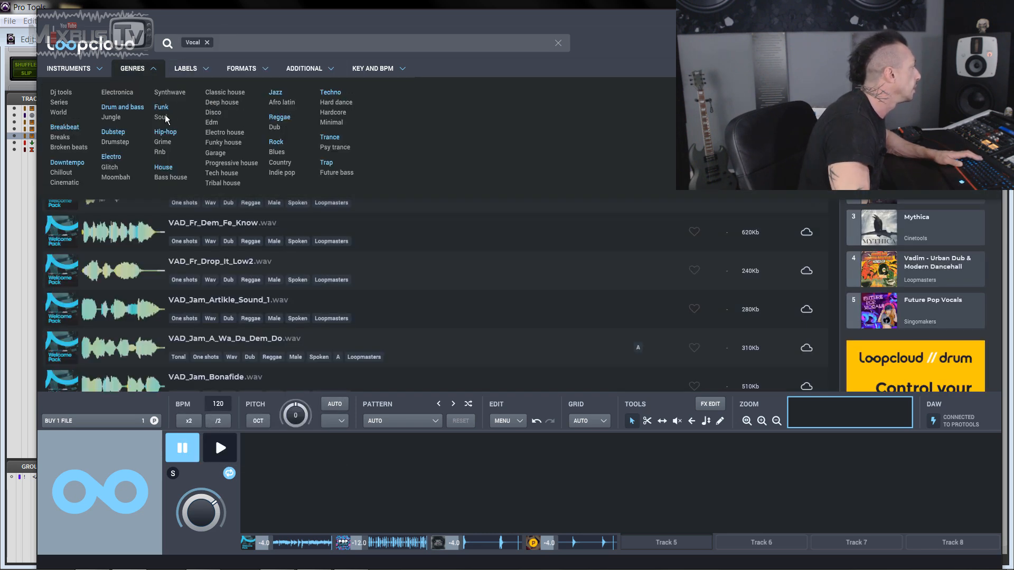
pyautogui.click(163, 118)
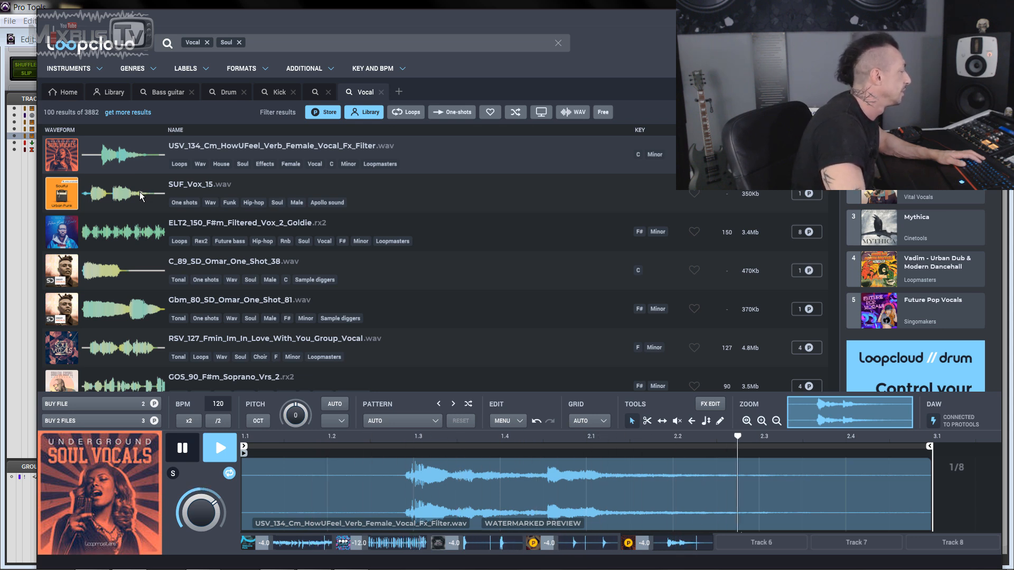
pyautogui.press('space')
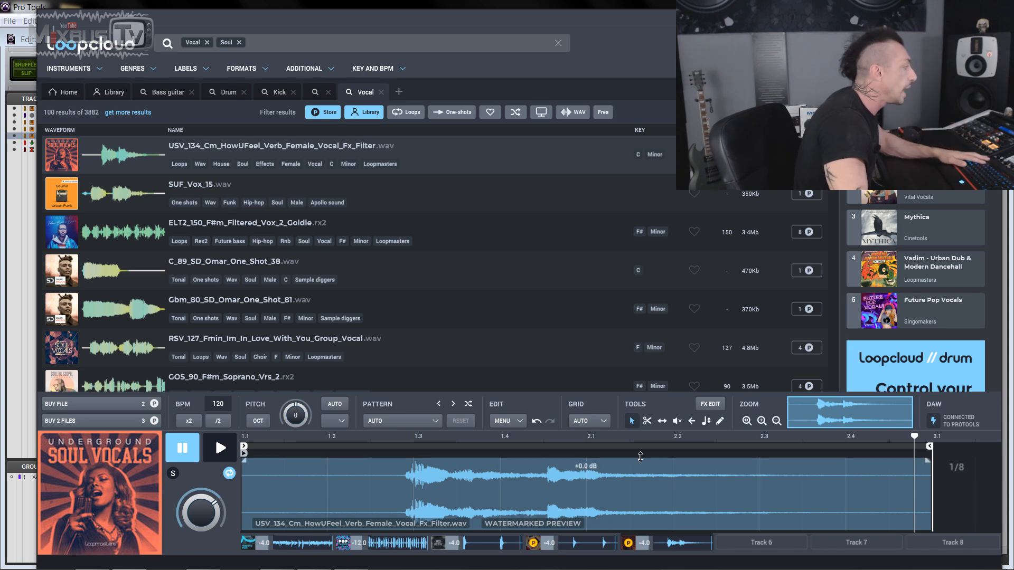
# Step: Show the vocal track's effects area and browse the GrainStretch factory presets
pyautogui.click(710, 404)
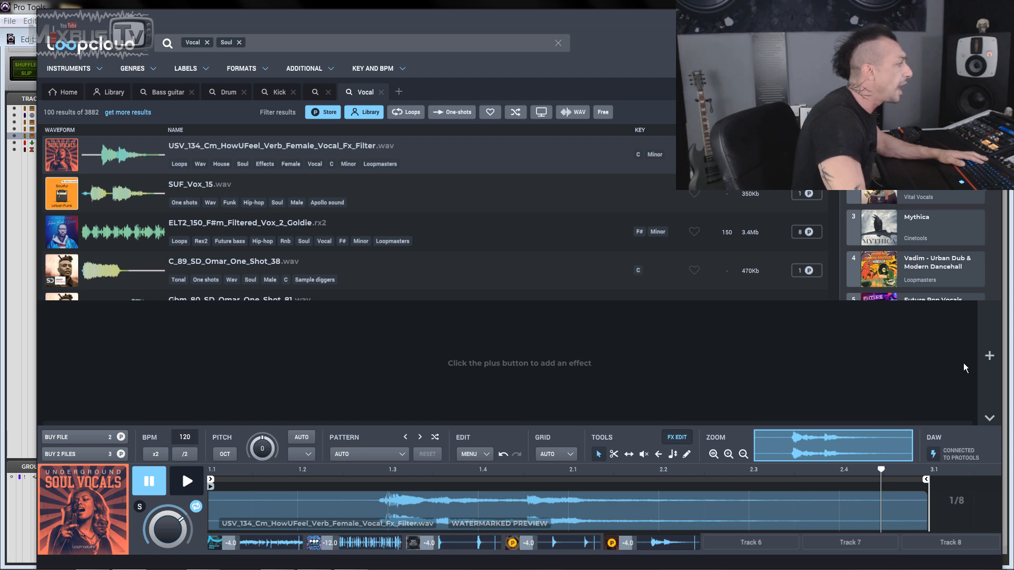
pyautogui.click(985, 356)
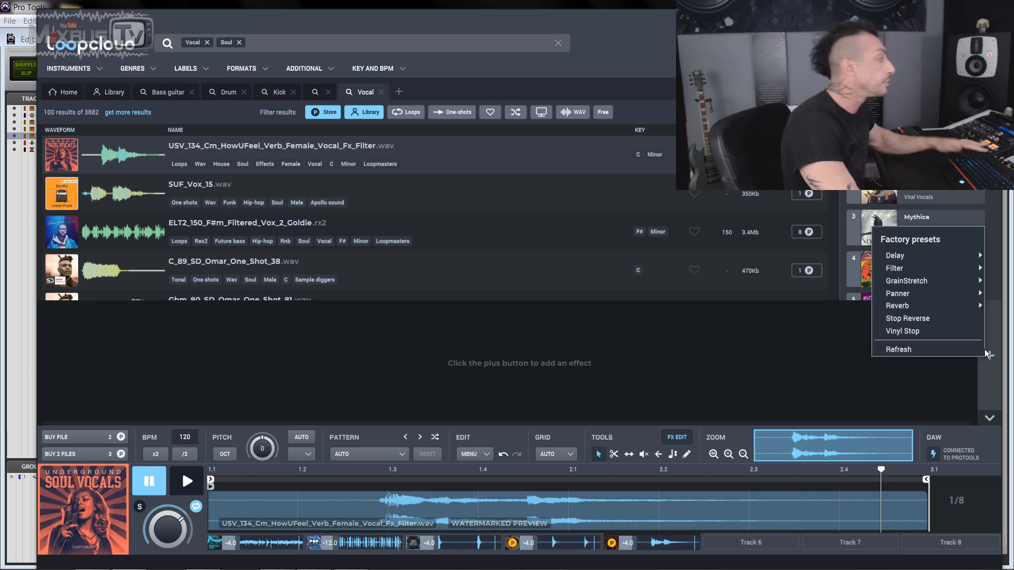
pyautogui.moveTo(924, 282)
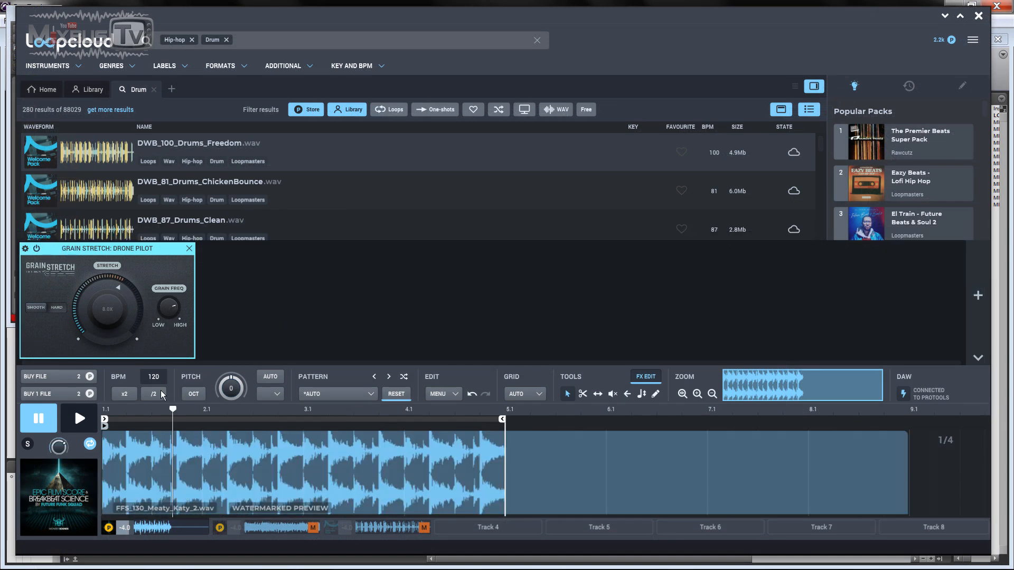
# Step: Preview FFS_130_Meaty_Katy_2.wav, split it at about beat 2.4, and shorten the Grain Stretch region to end at the split
pyautogui.press('space')
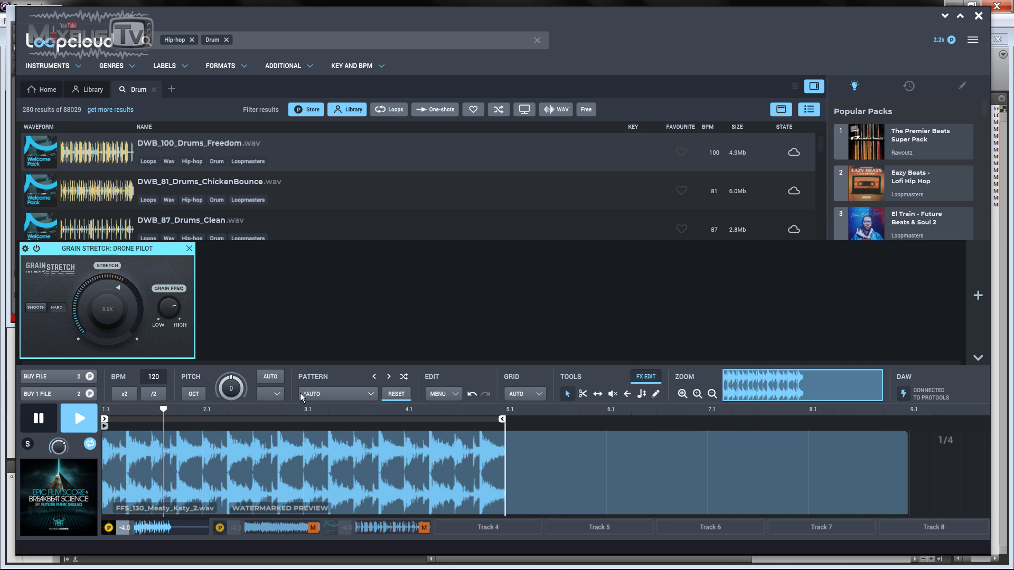
pyautogui.press('space')
pyautogui.click(583, 394)
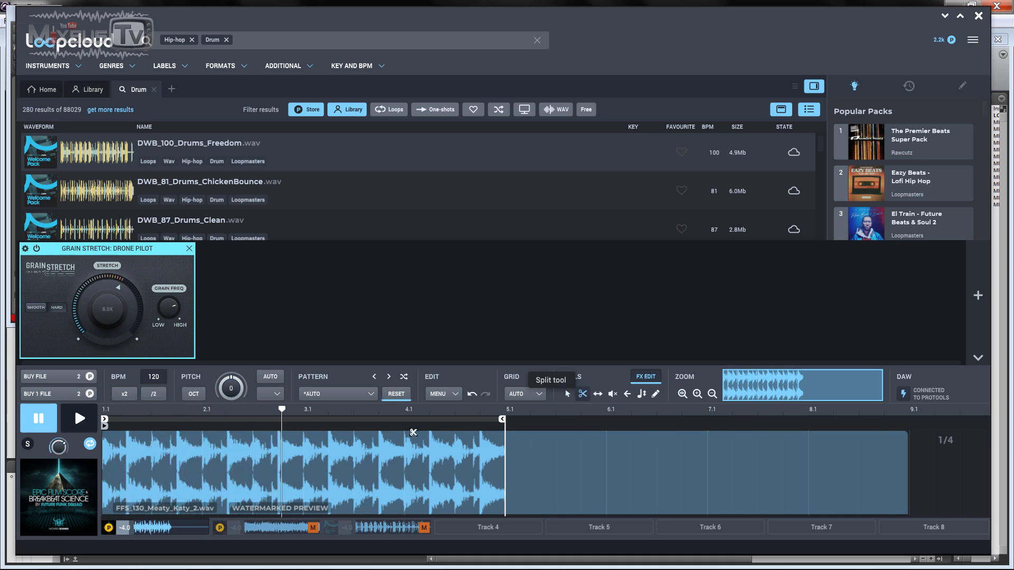
pyautogui.click(277, 450)
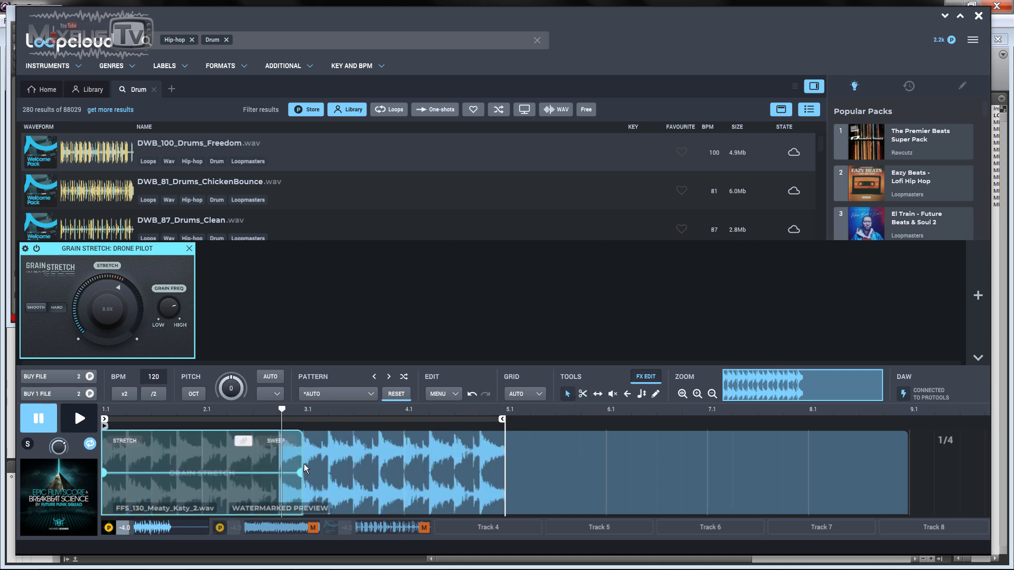
pyautogui.moveTo(302, 461); pyautogui.dragTo(276, 461)
# Step: Raise the end point of the Stretch sweep so it ramps upward, and play the drum loop to hear it
pyautogui.press('space')
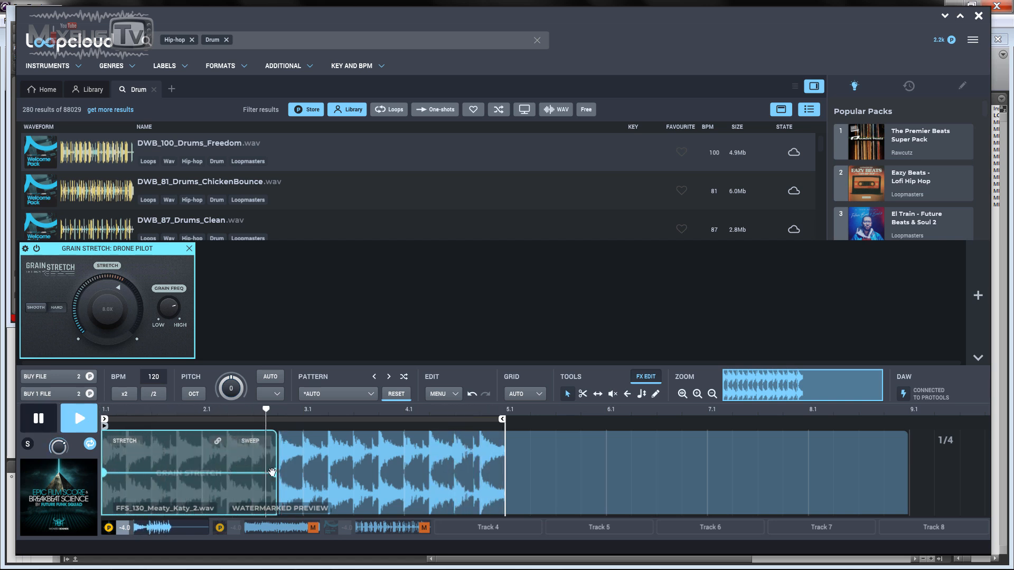
pyautogui.moveTo(272, 473); pyautogui.dragTo(274, 438)
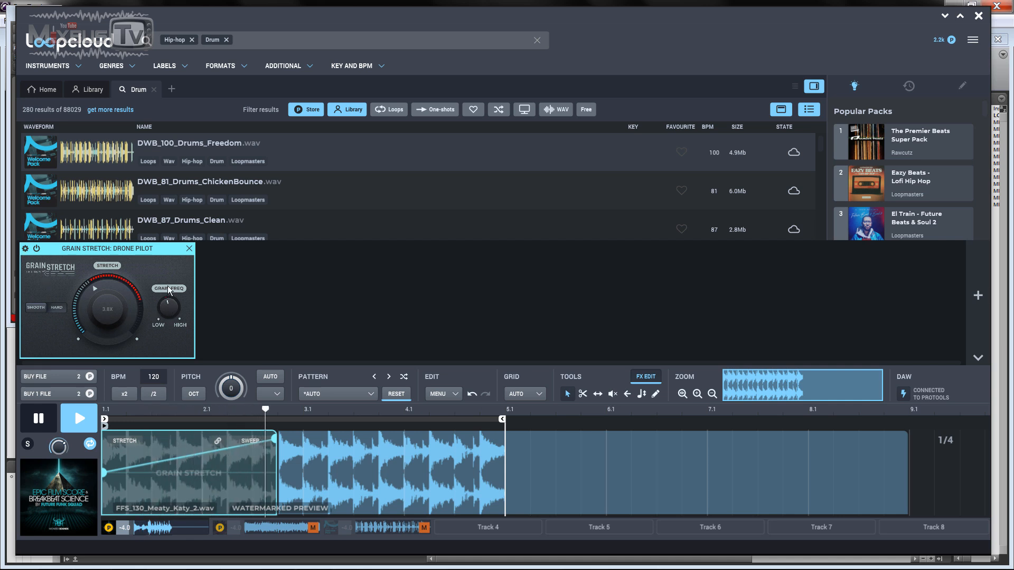
pyautogui.press('space')
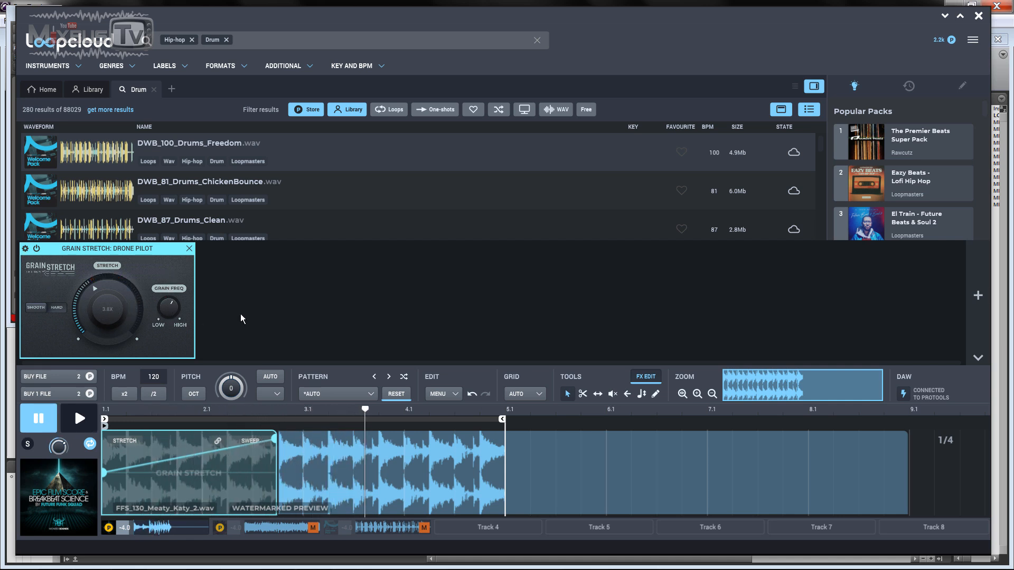
# Step: Try the Sine, Saw and Square shapes for the Stretch modulation, and set it to Triangle
pyautogui.click(254, 442)
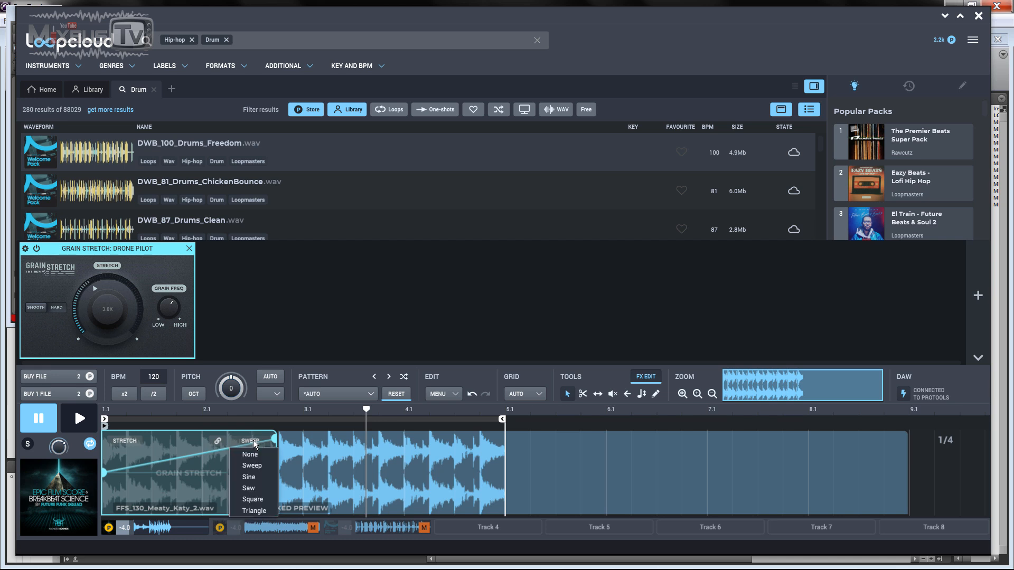
pyautogui.click(262, 477)
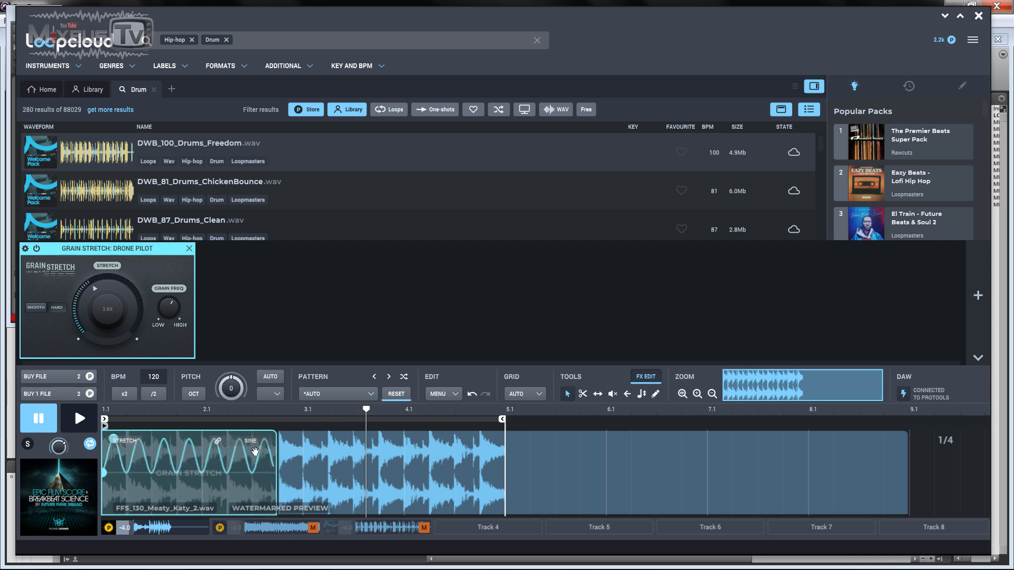
pyautogui.click(252, 443)
pyautogui.click(248, 488)
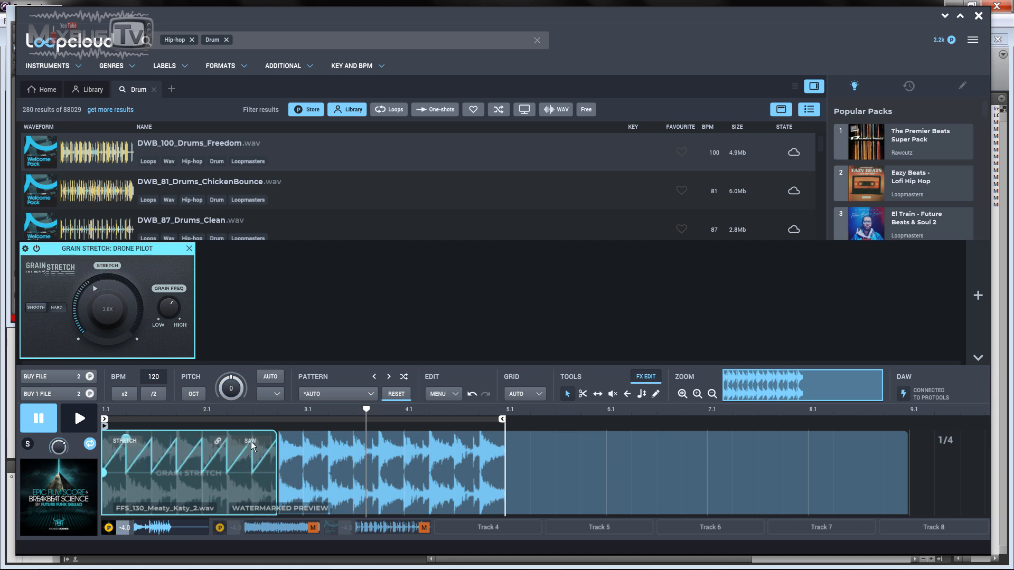
pyautogui.click(252, 443)
pyautogui.click(252, 499)
pyautogui.click(255, 443)
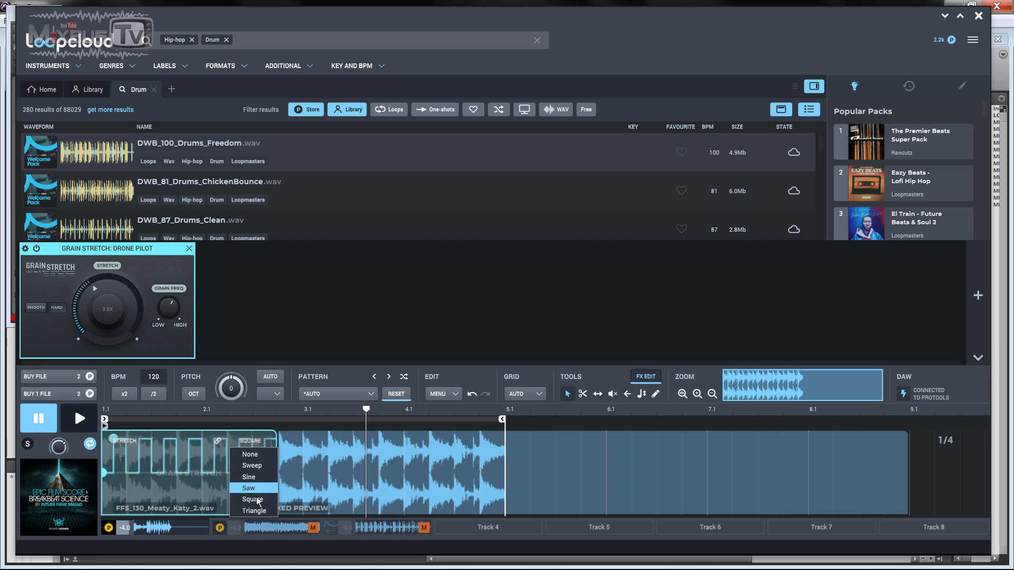
pyautogui.click(253, 510)
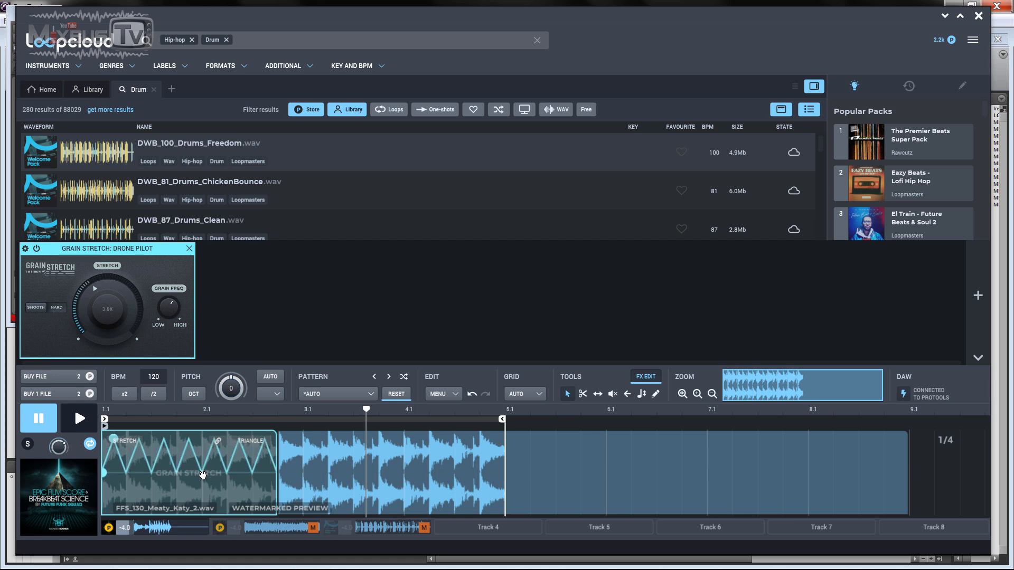
# Step: Widen the Triangle modulation by lowering its start point, audition it during playback, and raise the start point again
pyautogui.moveTo(104, 473); pyautogui.dragTo(102, 504)
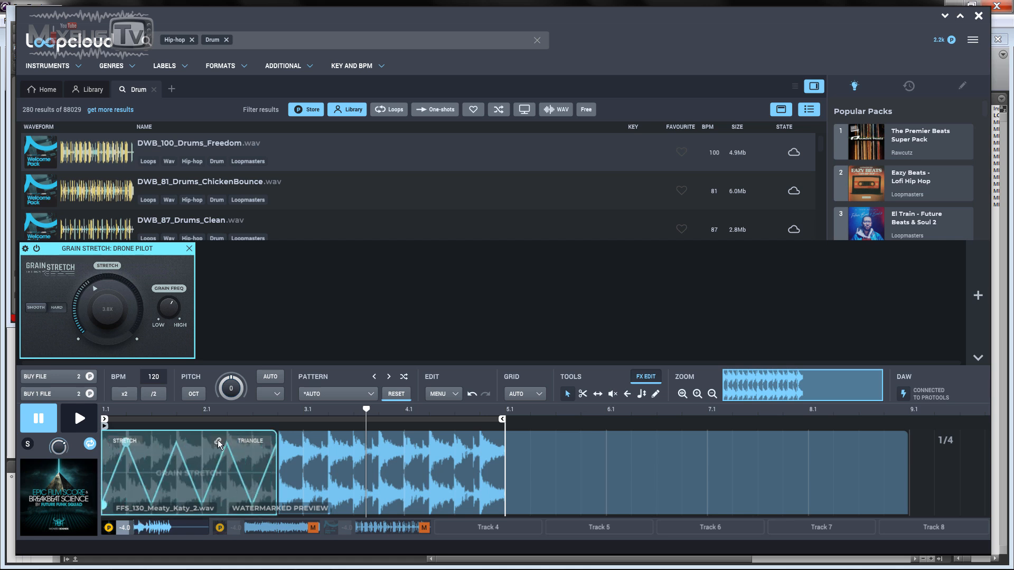
pyautogui.click(218, 441)
pyautogui.press('space')
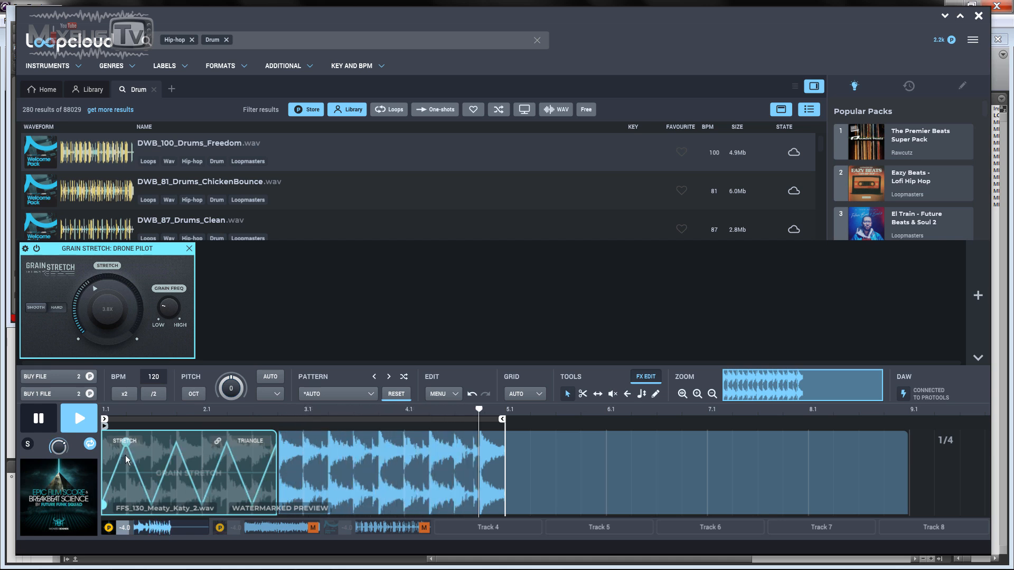
pyautogui.click(125, 441)
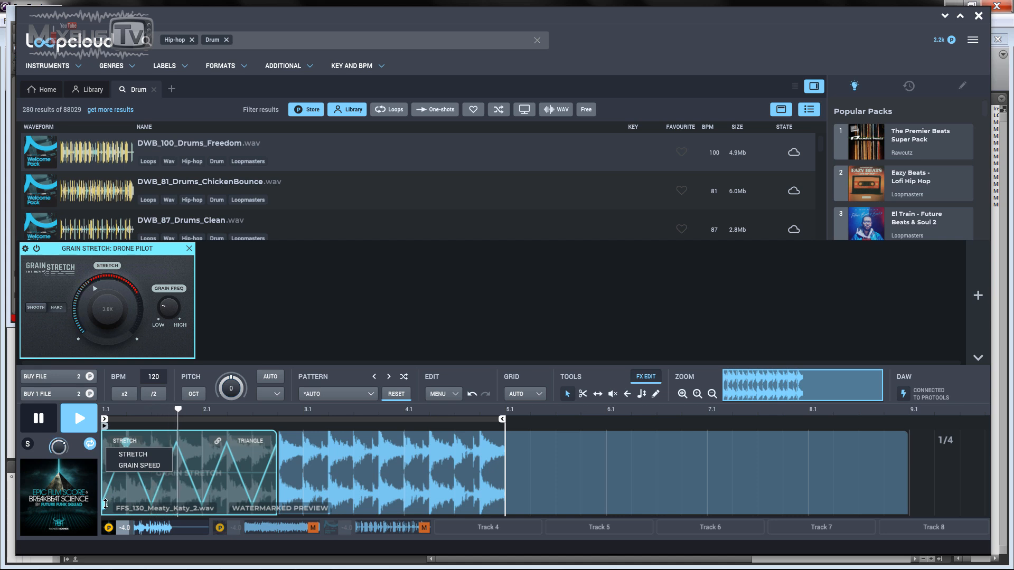
pyautogui.moveTo(105, 505); pyautogui.dragTo(105, 477)
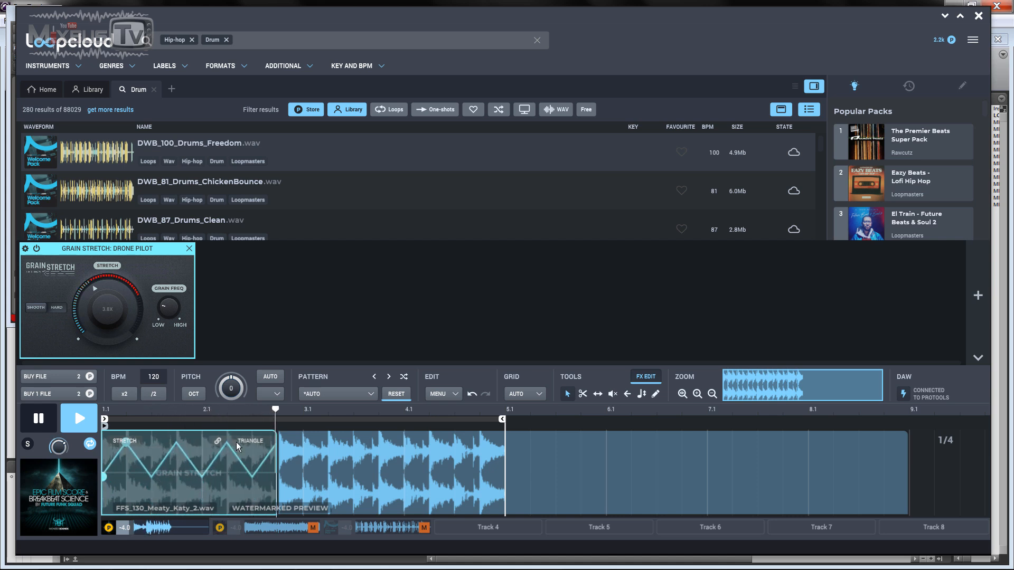
pyautogui.press('space')
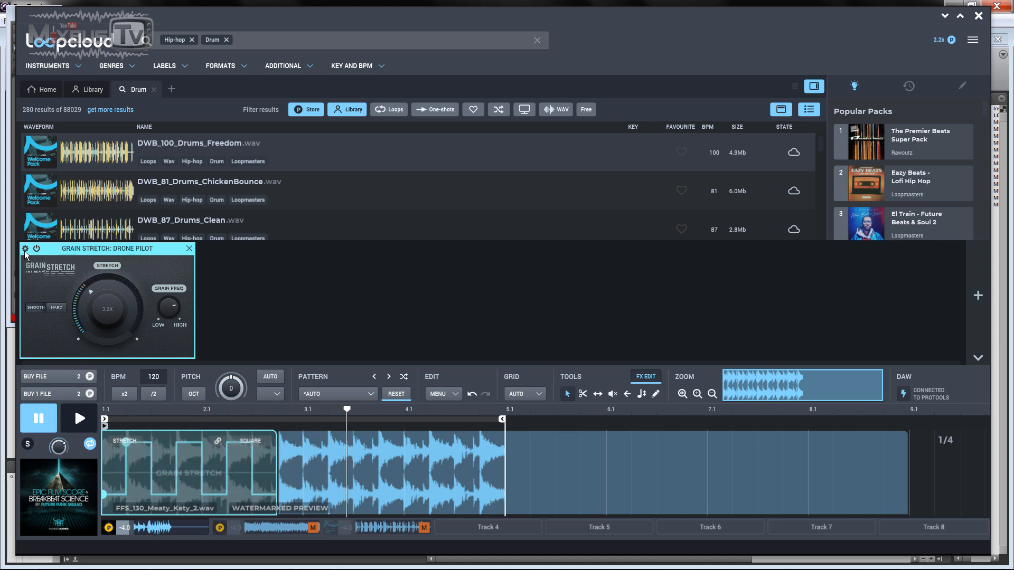
# Step: Load the Mad Glitch factory preset into Grain Stretch and play the drum loop with it
pyautogui.click(25, 251)
pyautogui.moveTo(67, 270)
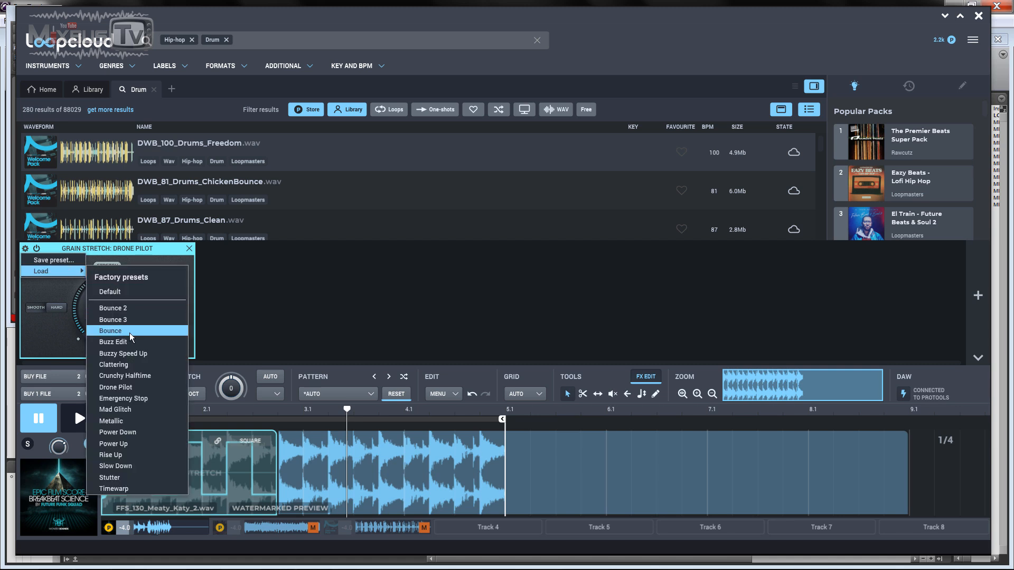
pyautogui.click(129, 462)
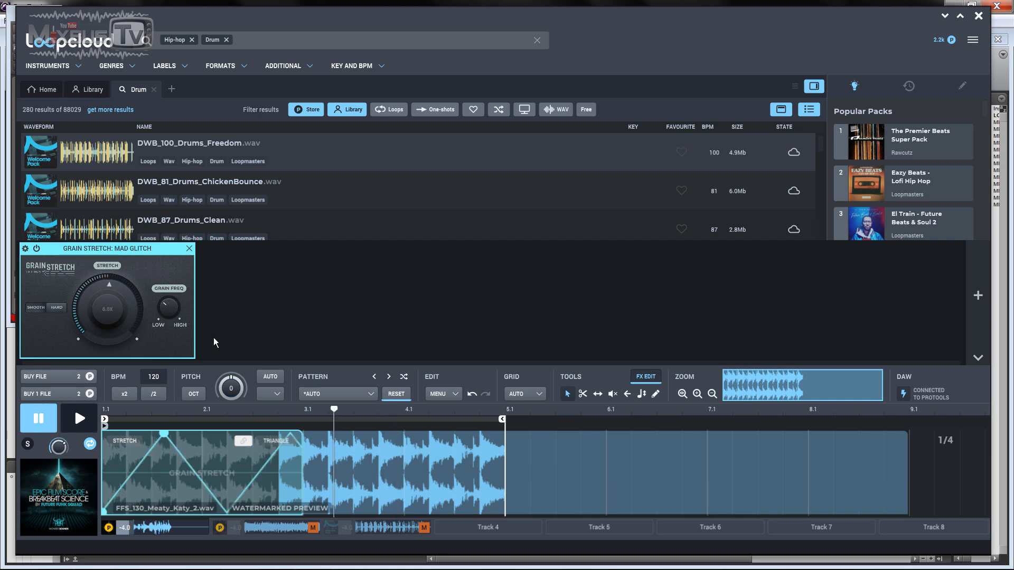
pyautogui.press('space')
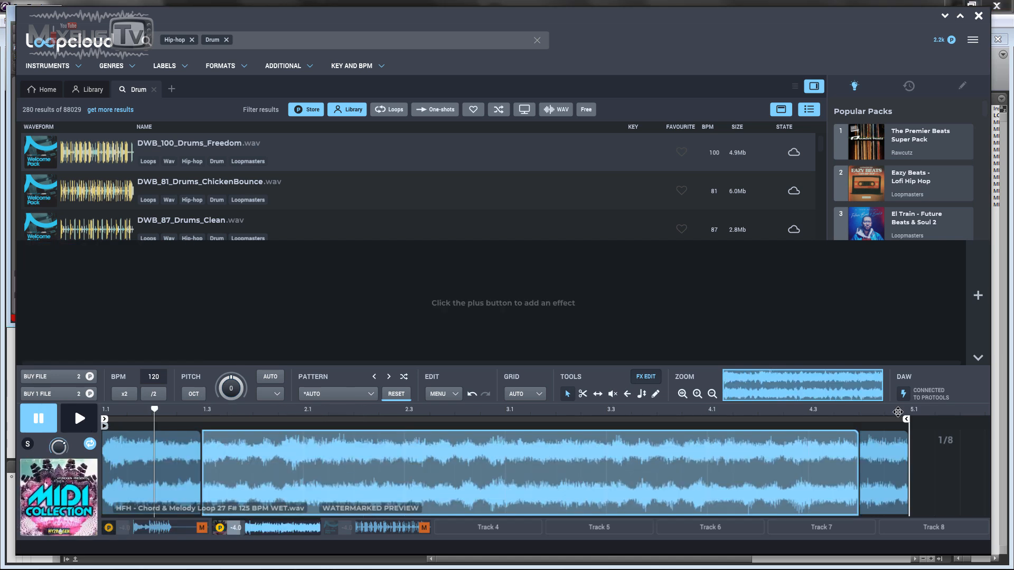
# Step: Preview the HFH chord and melody loop on Track 2 and set its loop range from beat 1.2 to 1.3
pyautogui.press('space')
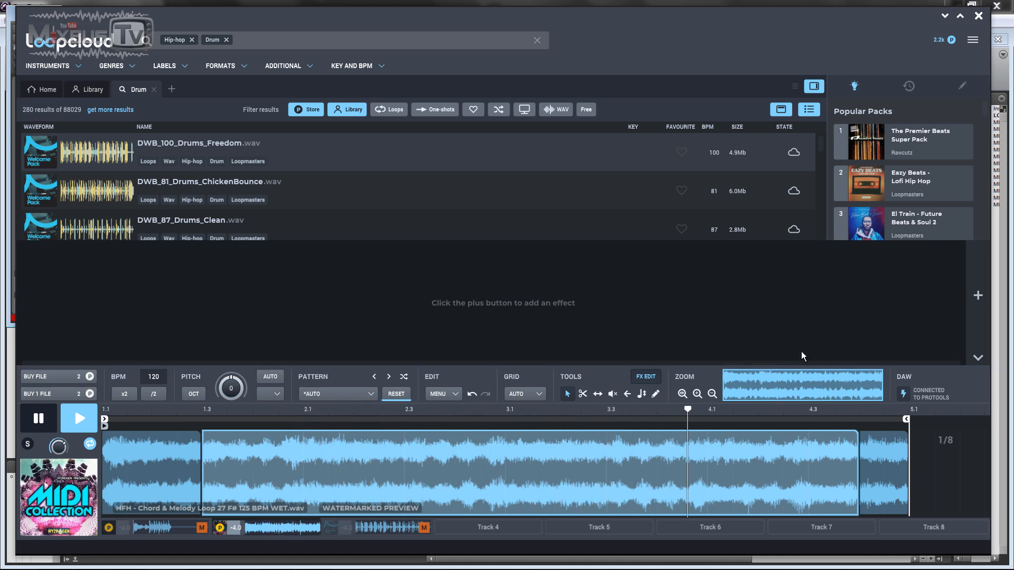
pyautogui.press('space')
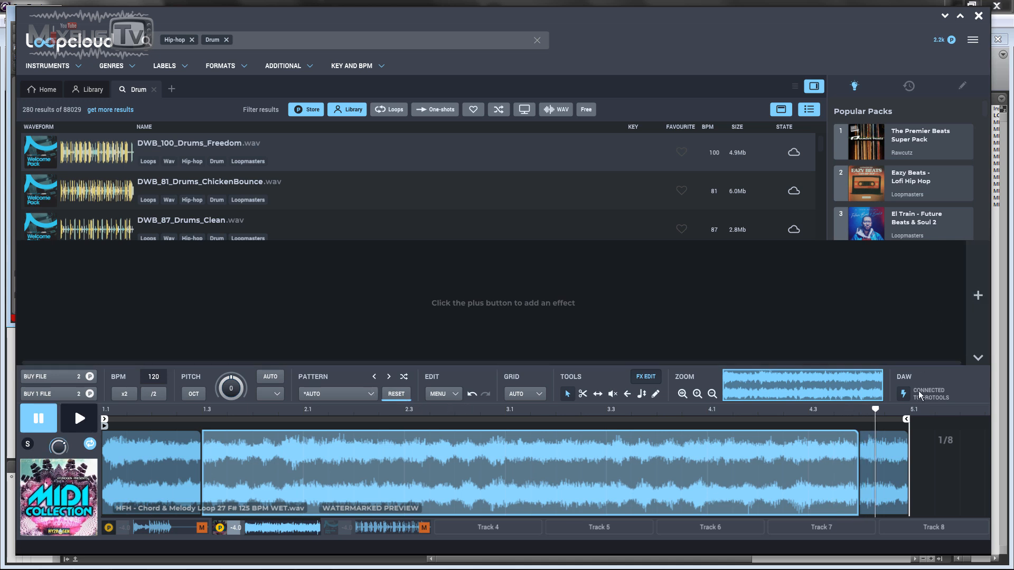
pyautogui.moveTo(906, 418)
pyautogui.mouseDown()
pyautogui.moveTo(453, 422)
pyautogui.moveTo(201, 445)
pyautogui.mouseUp()
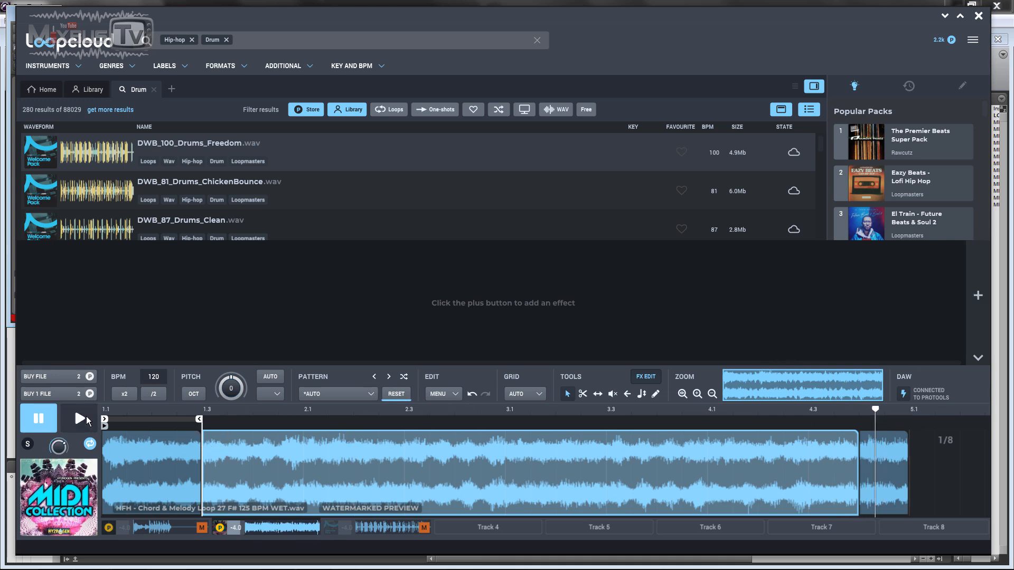
pyautogui.moveTo(104, 419); pyautogui.dragTo(179, 425)
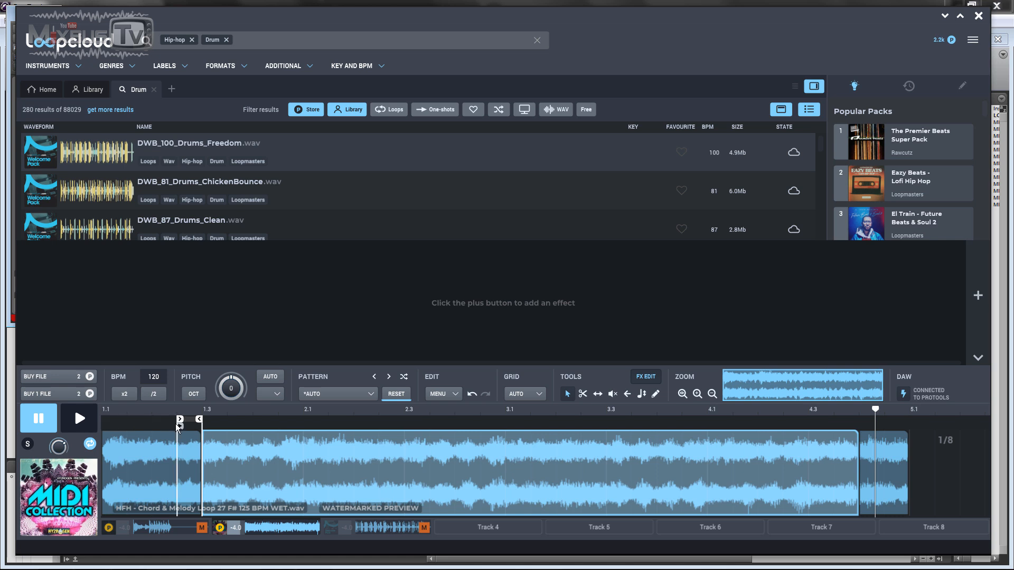
# Step: Add a GrainStretch effect with the Mad Glitch preset to the selected range of the chord loop and play it back
pyautogui.click(977, 295)
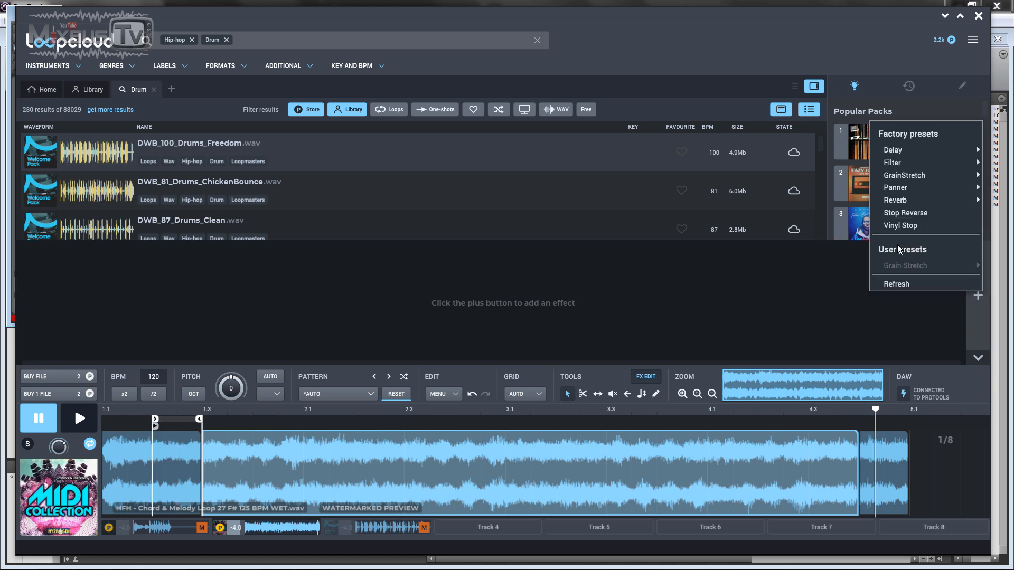
pyautogui.moveTo(891, 176)
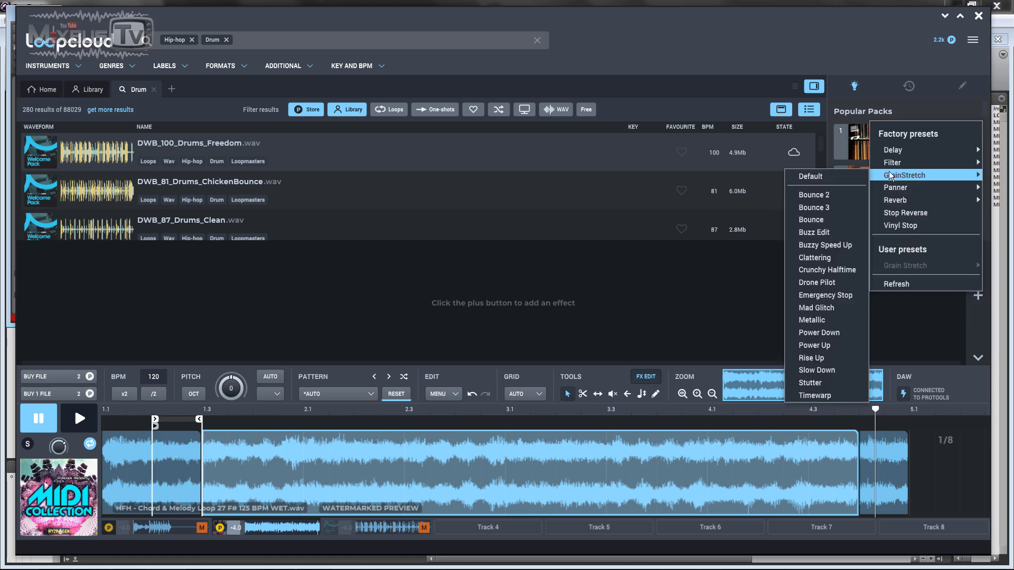
pyautogui.click(839, 308)
pyautogui.press('space')
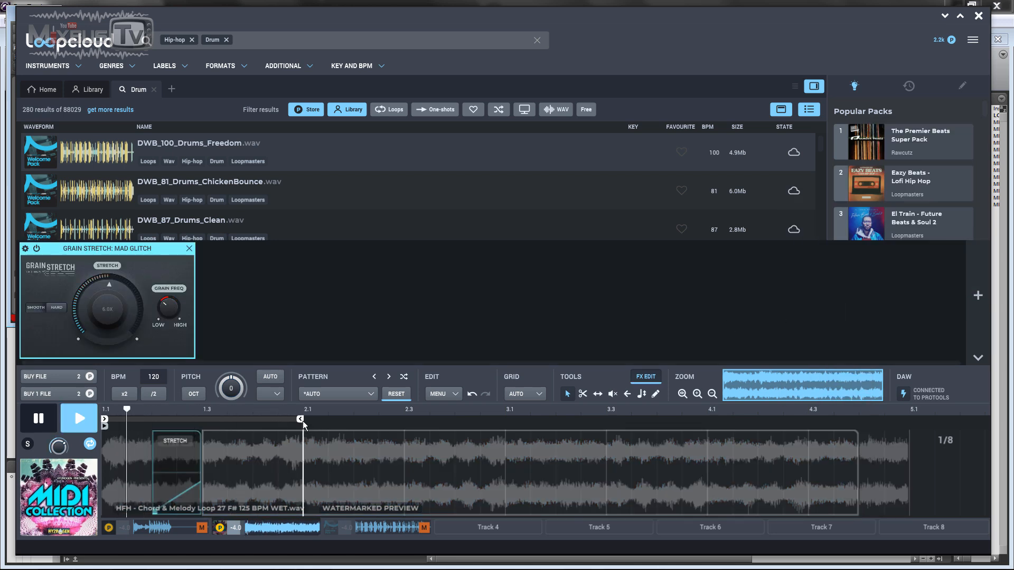
pyautogui.press('space')
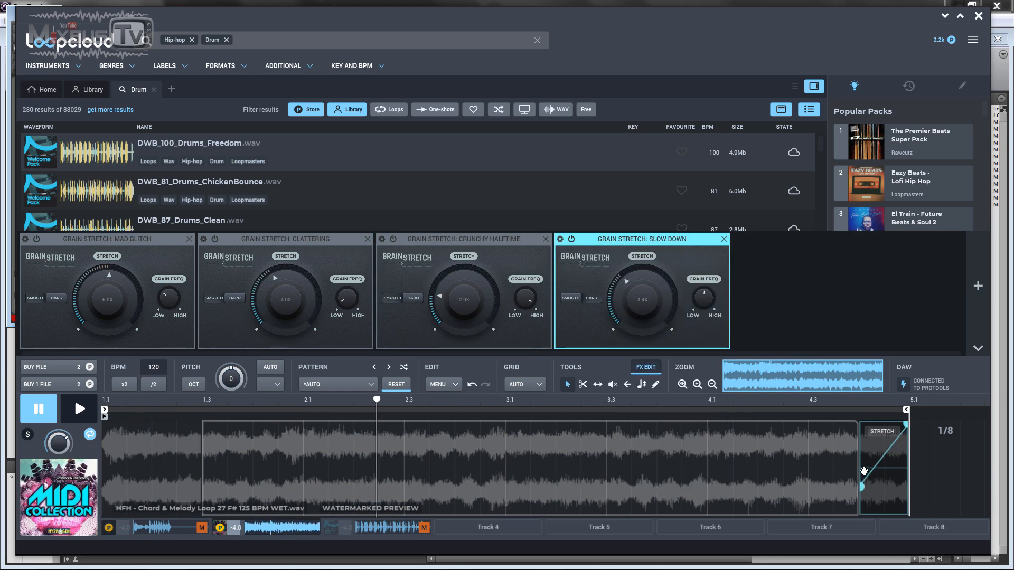
# Step: Extend the start of the Slow Down effect region back to beat 4.3 and play the chord loop with all four effects
pyautogui.moveTo(864, 471); pyautogui.dragTo(816, 473)
pyautogui.press('space')
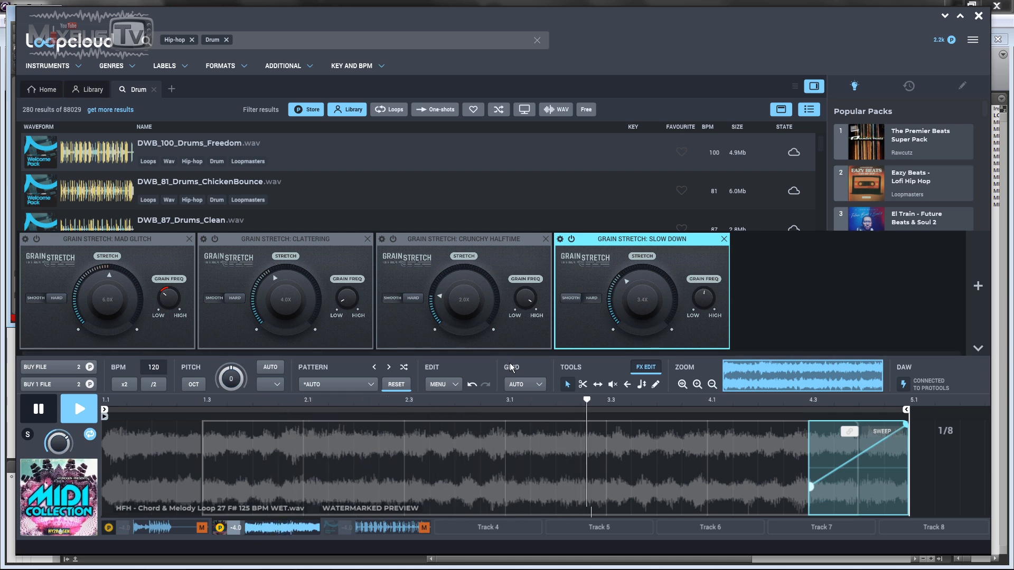
pyautogui.click(561, 454)
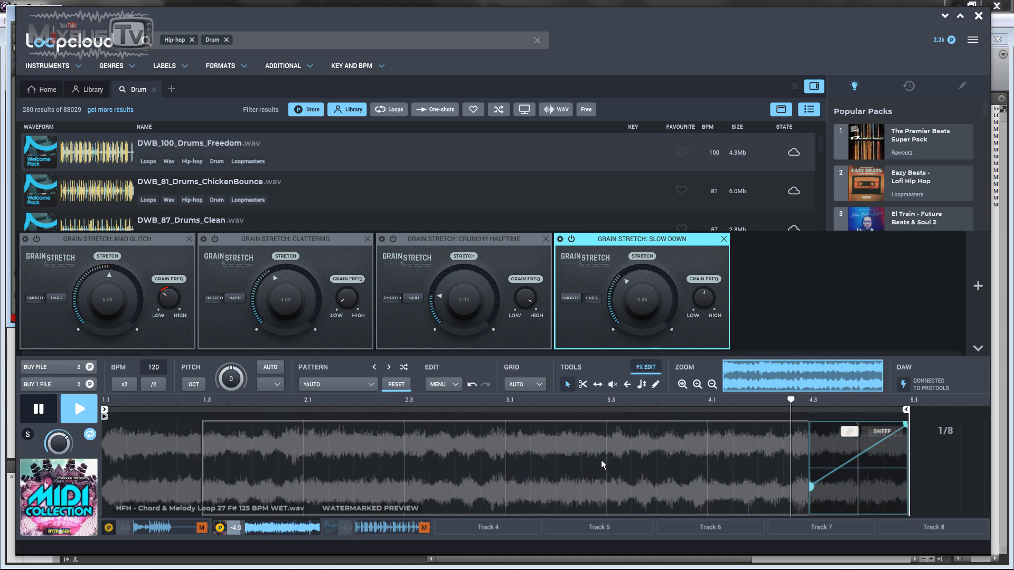
pyautogui.press('space')
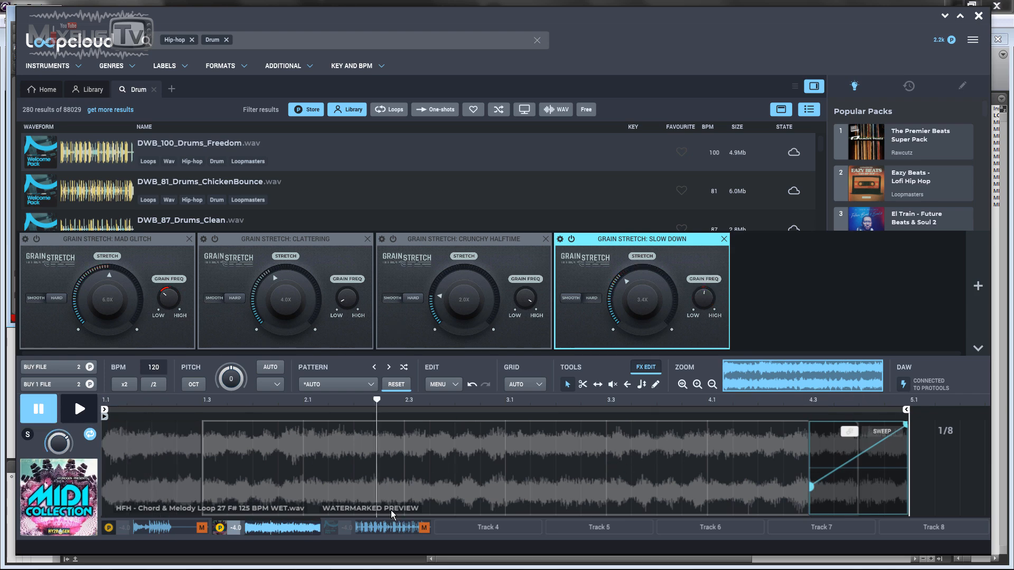
# Step: Switch to the DWB_100_Drums_Freedom.wav loop on Track 3 and play it
pyautogui.click(391, 527)
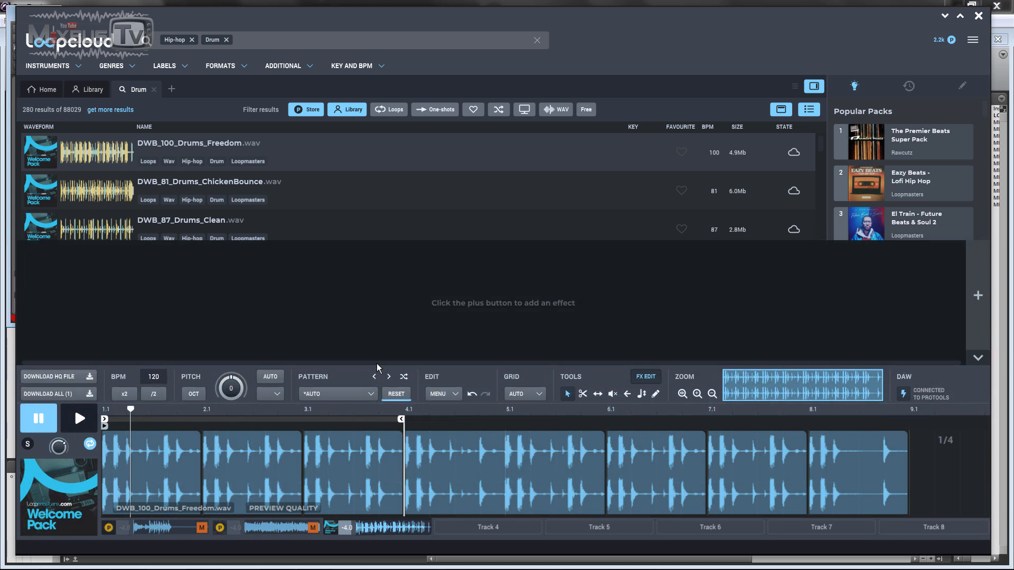
pyautogui.press('space')
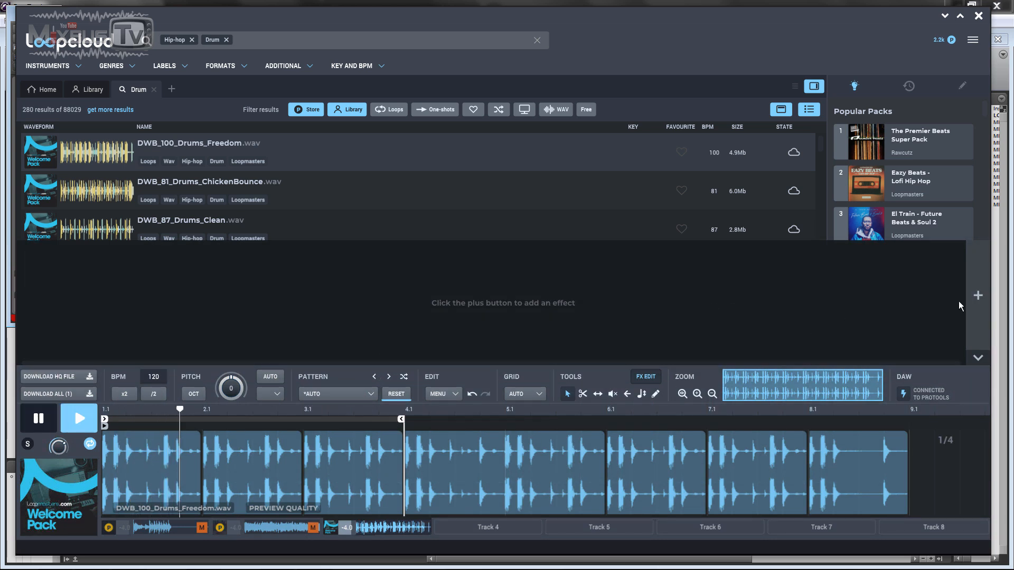
# Step: Add a GrainStretch effect with the Buzz Edit preset to bar 2 of the drum loop
pyautogui.press('space')
pyautogui.click(977, 296)
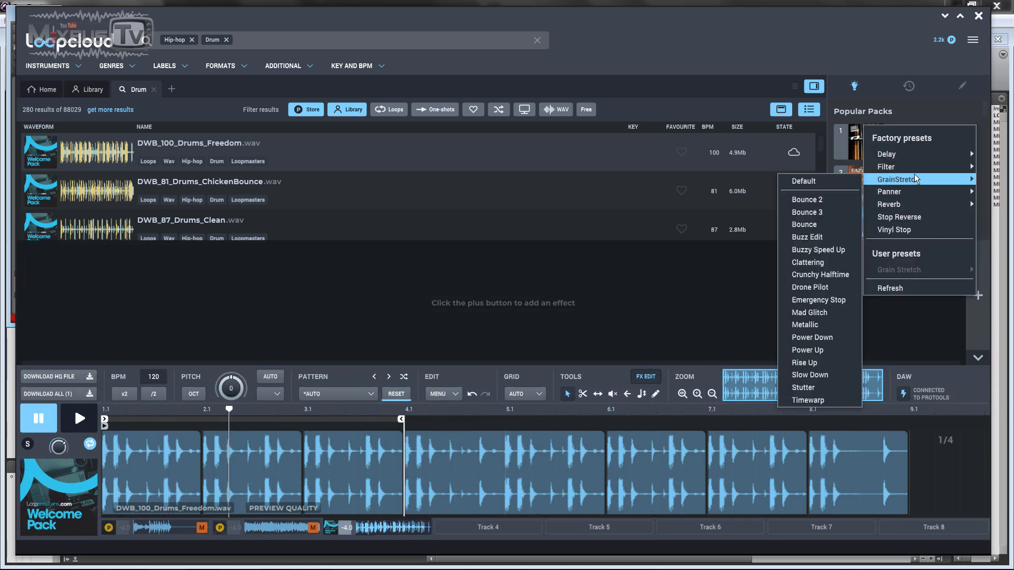
pyautogui.moveTo(915, 180)
pyautogui.click(803, 200)
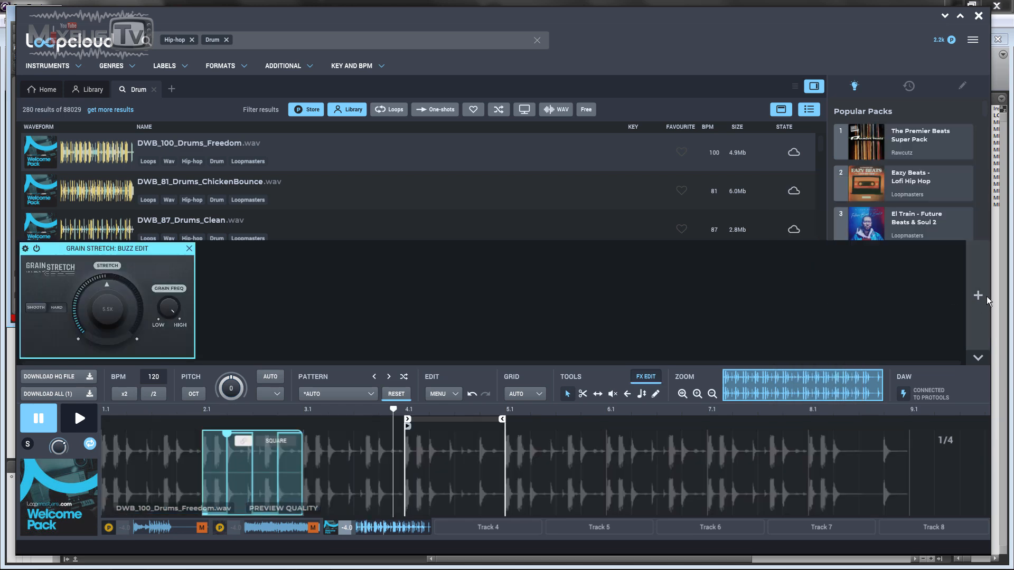
# Step: Add a GrainStretch effect with the Emergency Stop preset to bar 4 of the drum loop and play it back
pyautogui.click(978, 296)
pyautogui.click(829, 301)
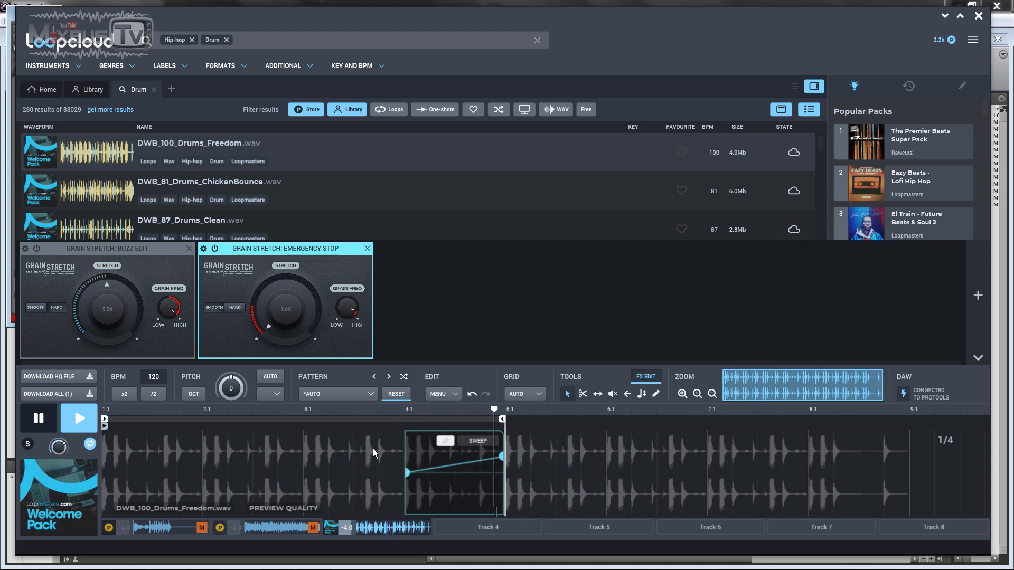
pyautogui.press('space')
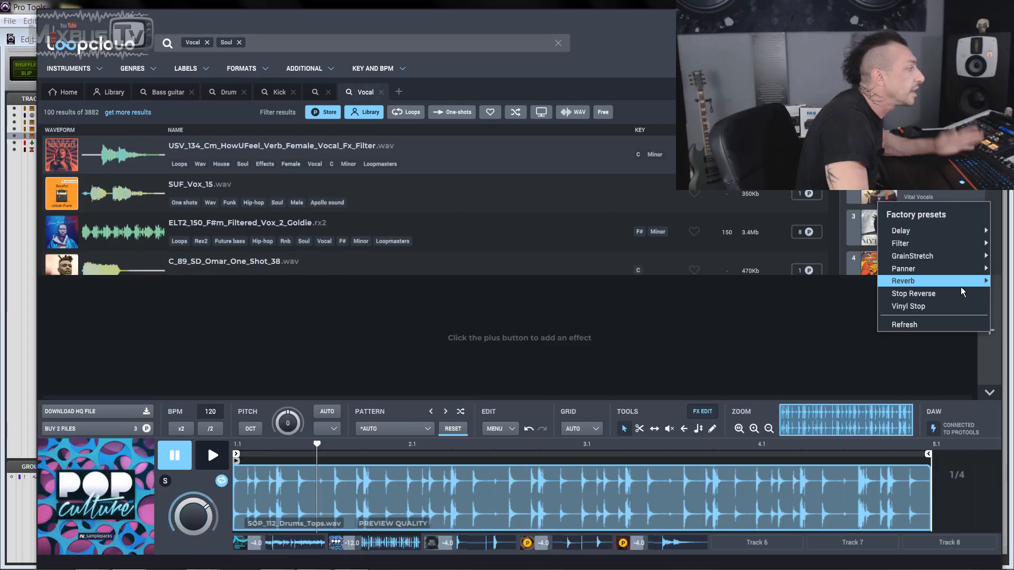
pyautogui.moveTo(914, 256)
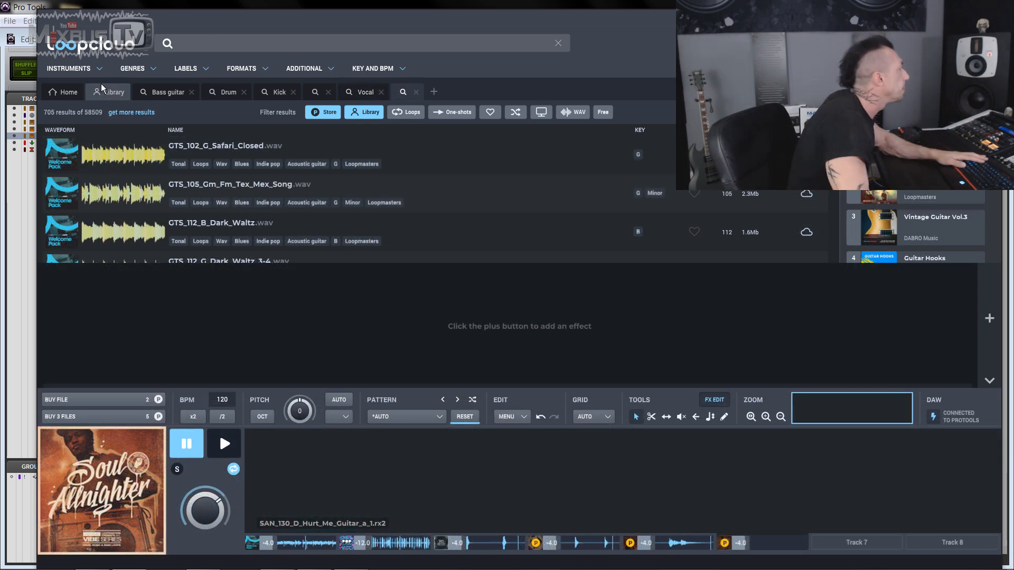
# Step: Filter the samples by the Synth instrument and the Soul and Funk genres
pyautogui.click(97, 69)
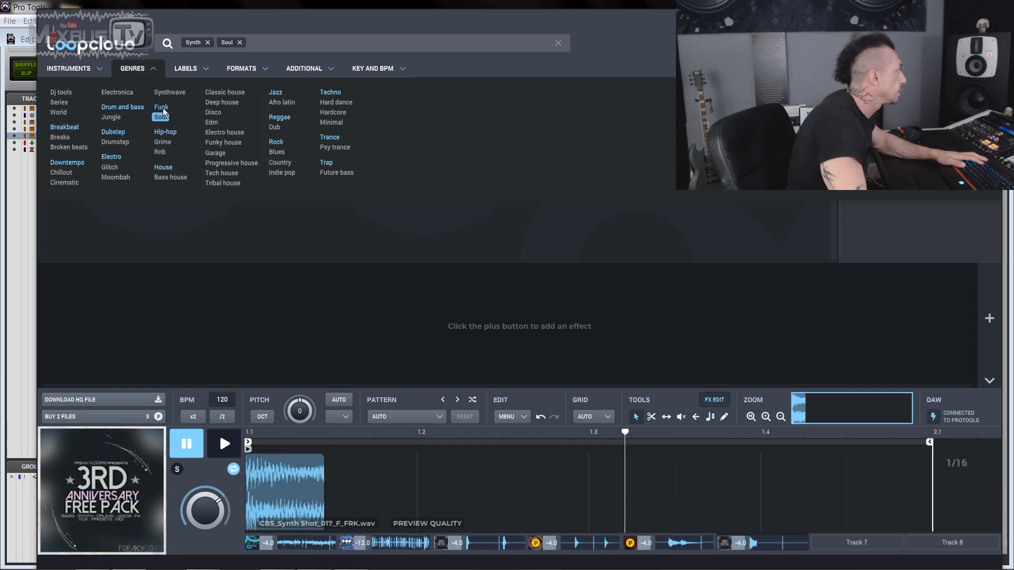
pyautogui.click(161, 107)
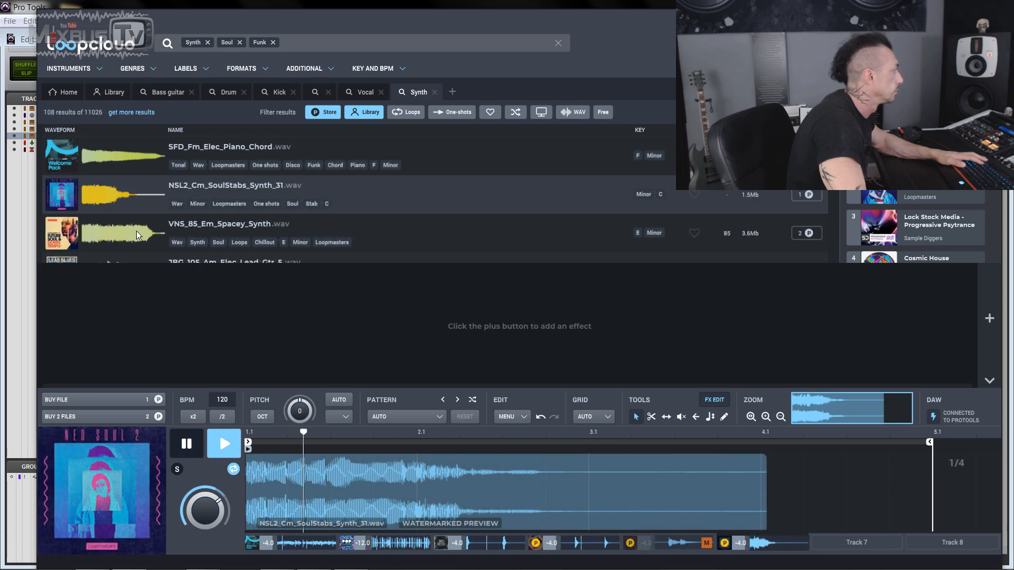
# Step: Audition VNS_85_Em_Spacey_Synth.wav and ELT2_130_Fm_Surface_Synth.wav on Track 6, and mute Track 1
pyautogui.click(136, 230)
pyautogui.scroll(-3, 158, 240)
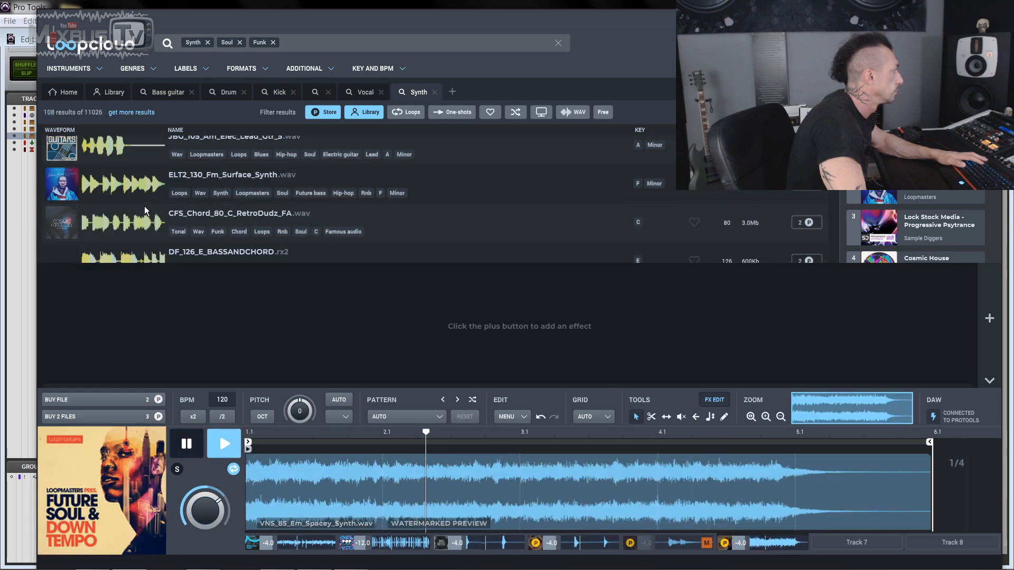
pyautogui.click(148, 188)
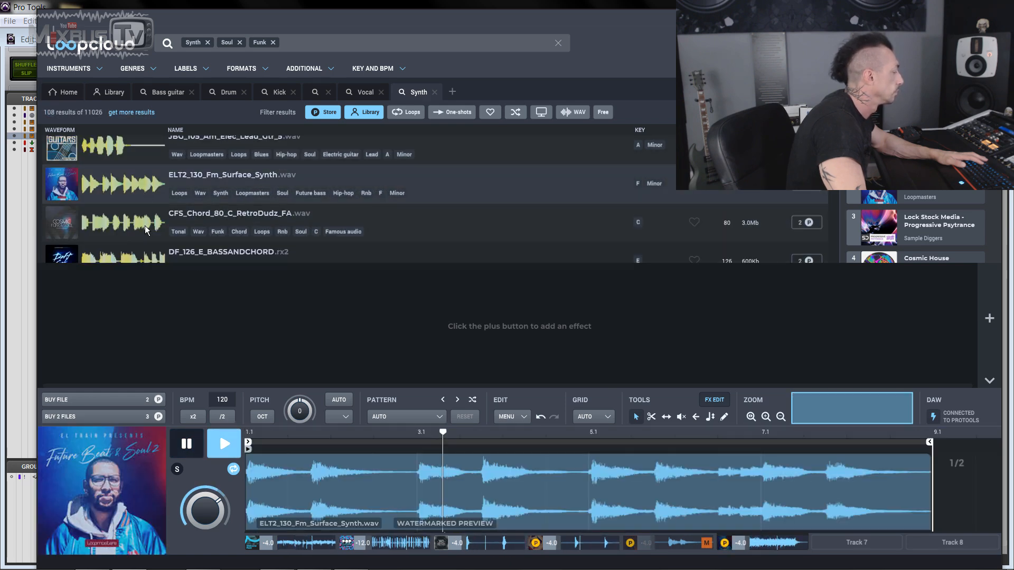
pyautogui.click(328, 544)
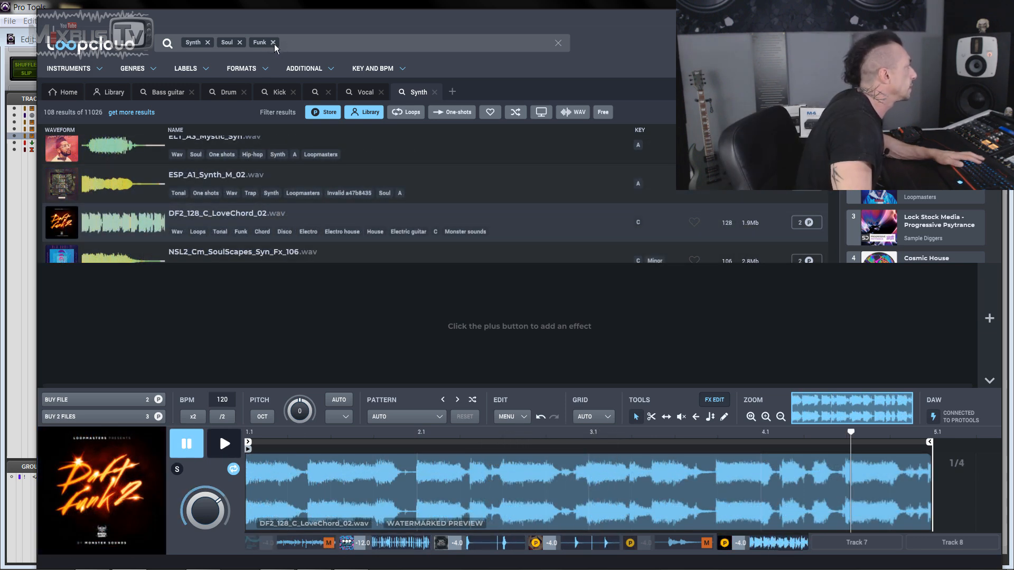
# Step: Clear the Funk, Soul and Synth filters and search for CHORDS instead
pyautogui.click(272, 42)
pyautogui.click(240, 42)
pyautogui.click(208, 43)
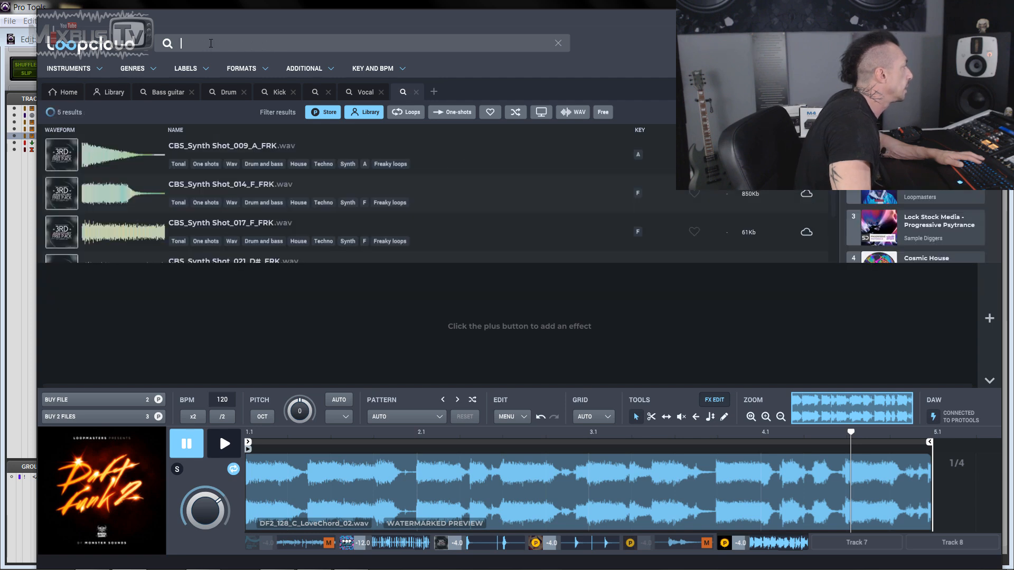
pyautogui.write('CHORDS')
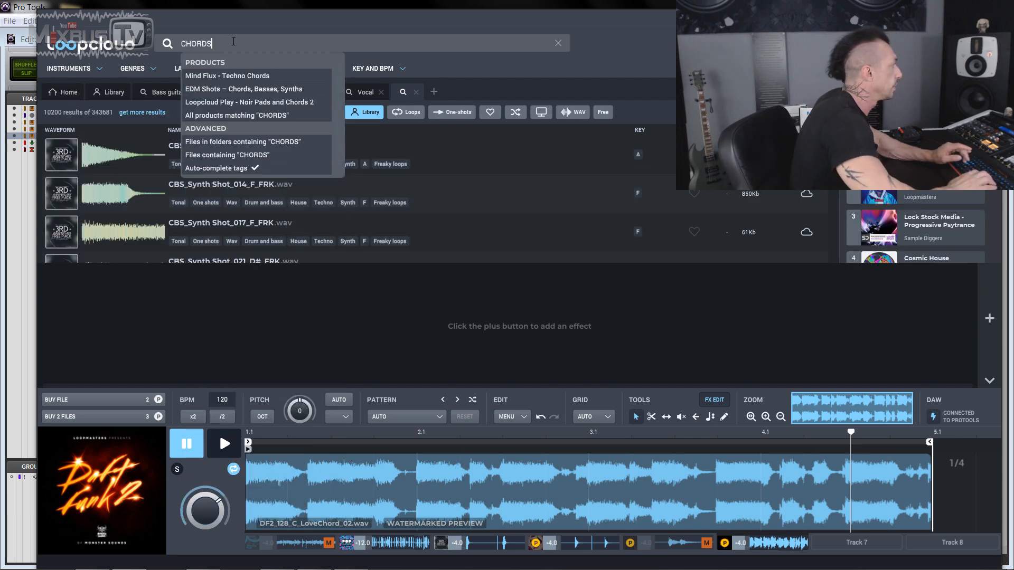
pyautogui.press('Return')
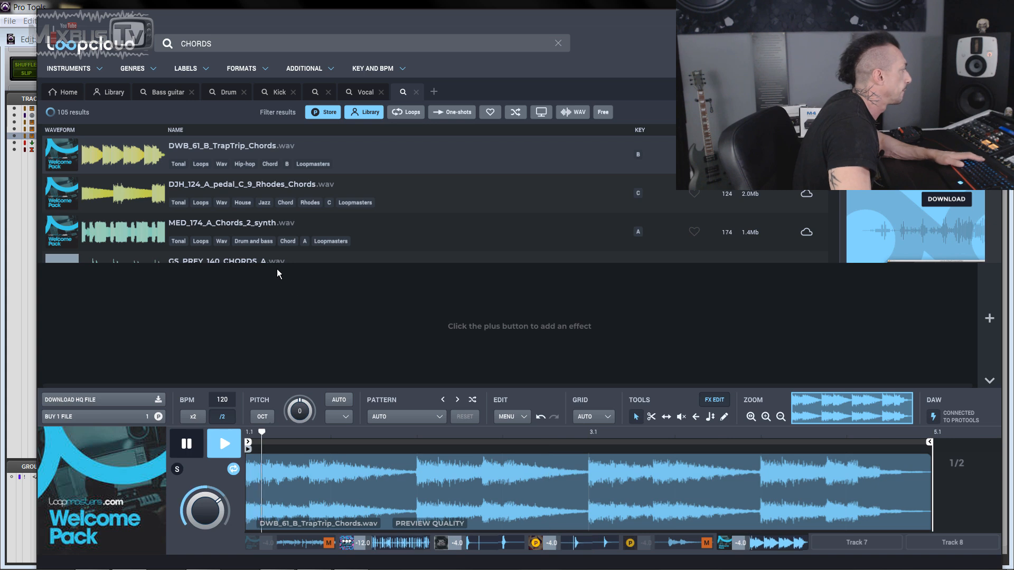
# Step: Audition DJH_124_A_pedal_C_9_Rhodes_Chords.wav and load MED_174_A_Chords_2_synth.wav on Track 6
pyautogui.click(147, 192)
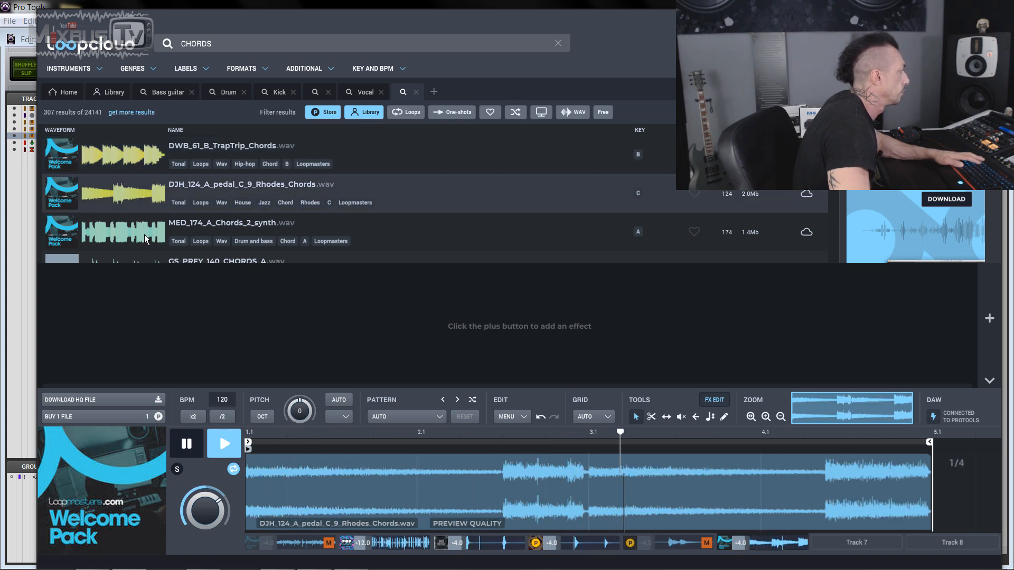
pyautogui.click(144, 234)
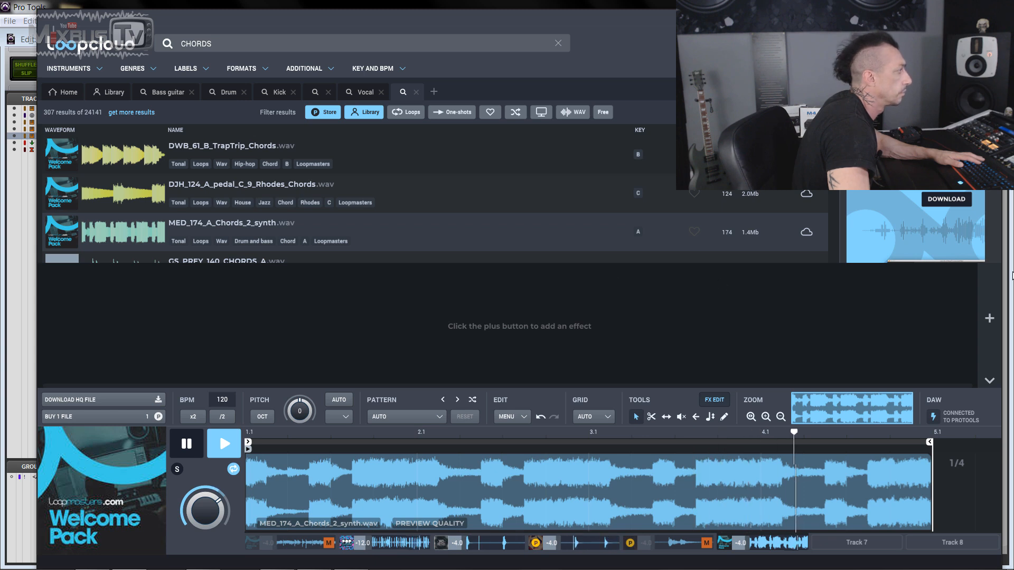
pyautogui.scroll(-3, 188, 206)
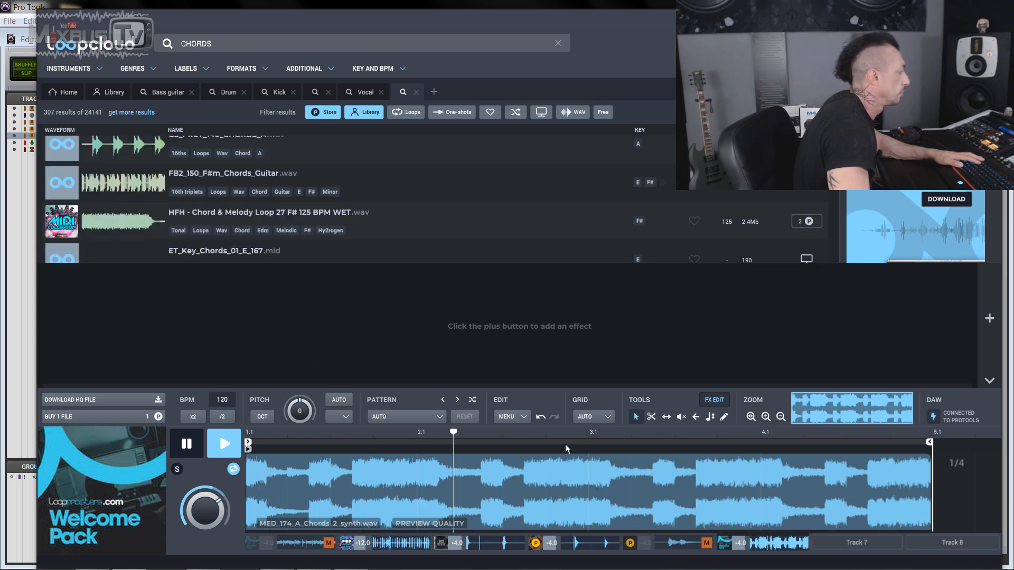
# Step: Select the kick on Track 3 and set the chord loop's volume on Track 6 to -9.0
pyautogui.click(489, 541)
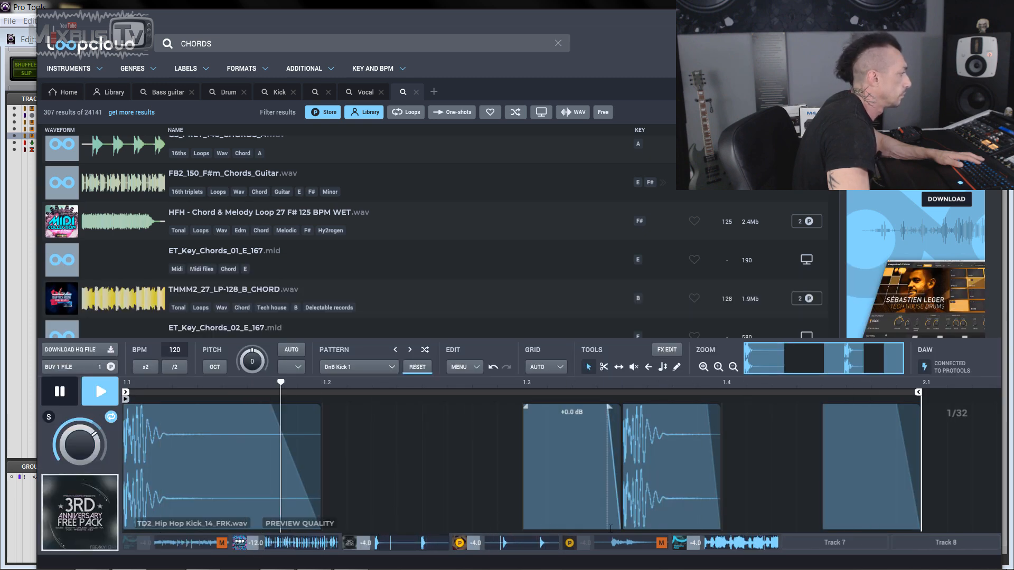
pyautogui.moveTo(694, 543); pyautogui.dragTo(695, 549)
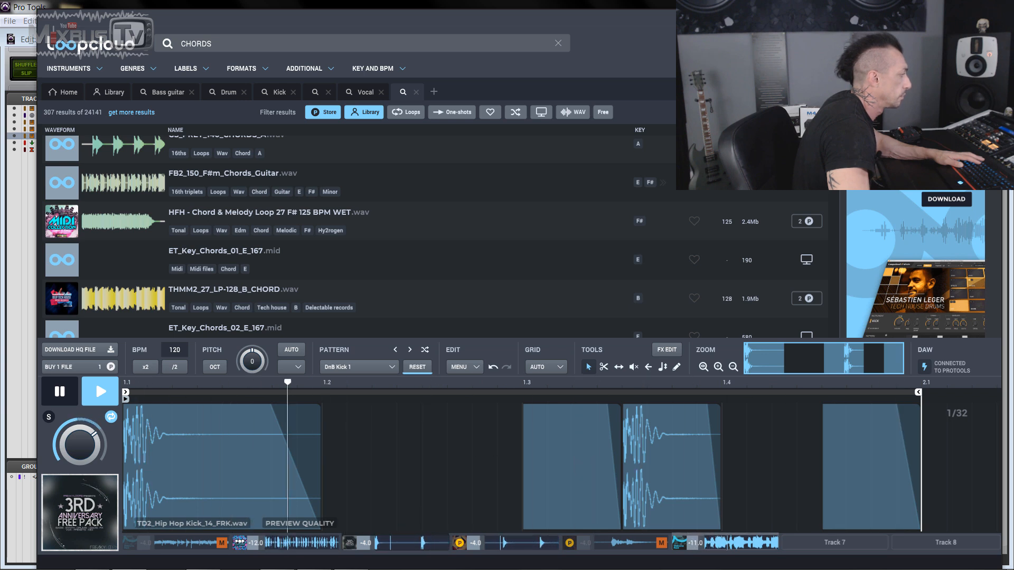
pyautogui.moveTo(695, 544); pyautogui.dragTo(695, 540)
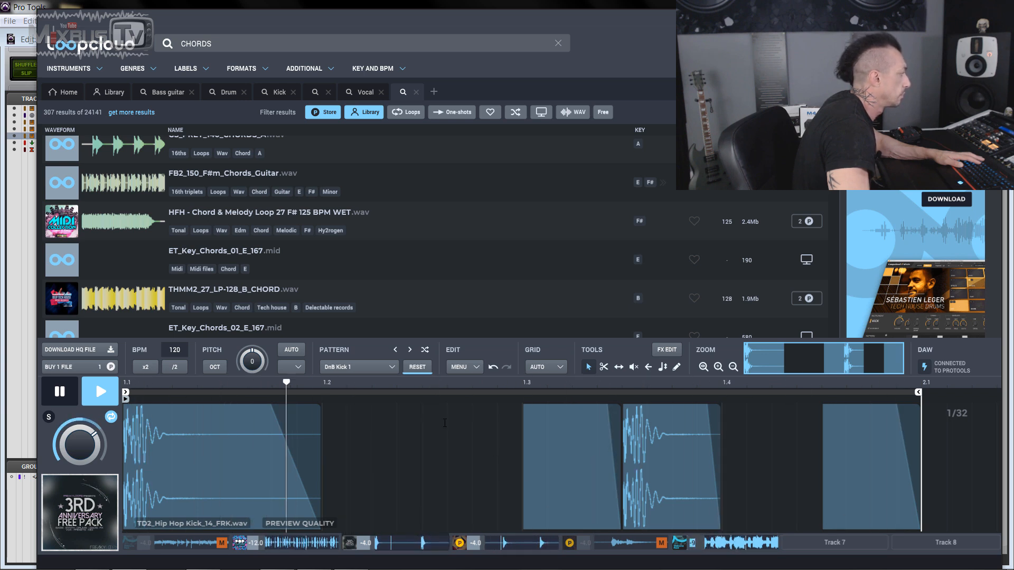
# Step: Apply the House Kick 1 pattern to the kick on Track 3 and play it
pyautogui.press('space')
pyautogui.click(366, 366)
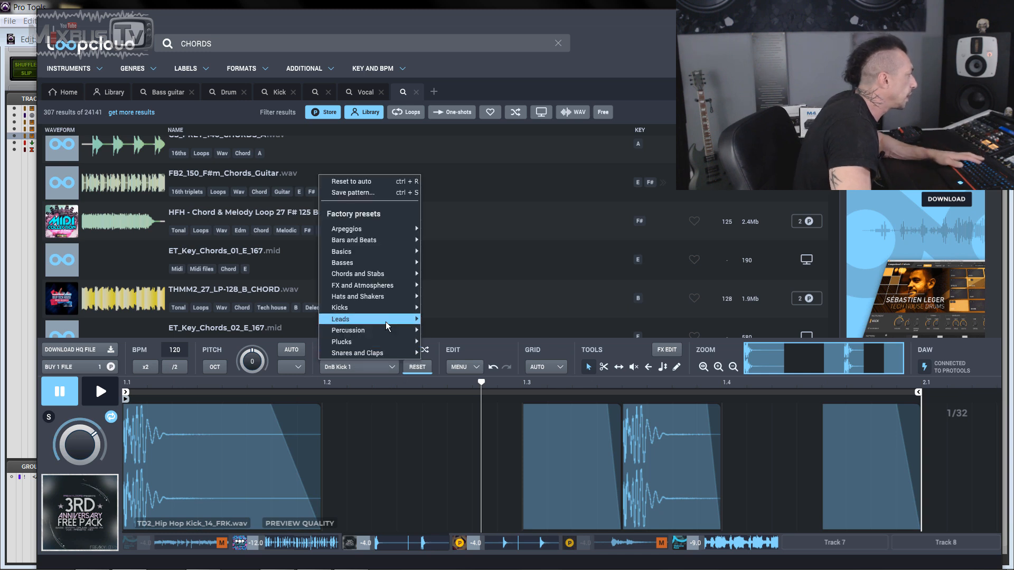
pyautogui.moveTo(394, 308)
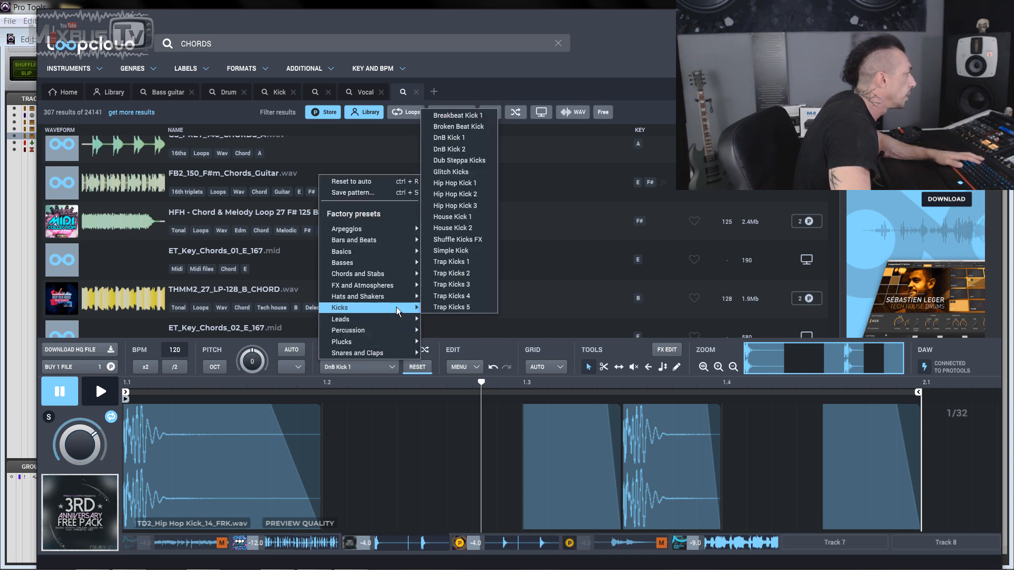
pyautogui.click(438, 218)
pyautogui.press('space')
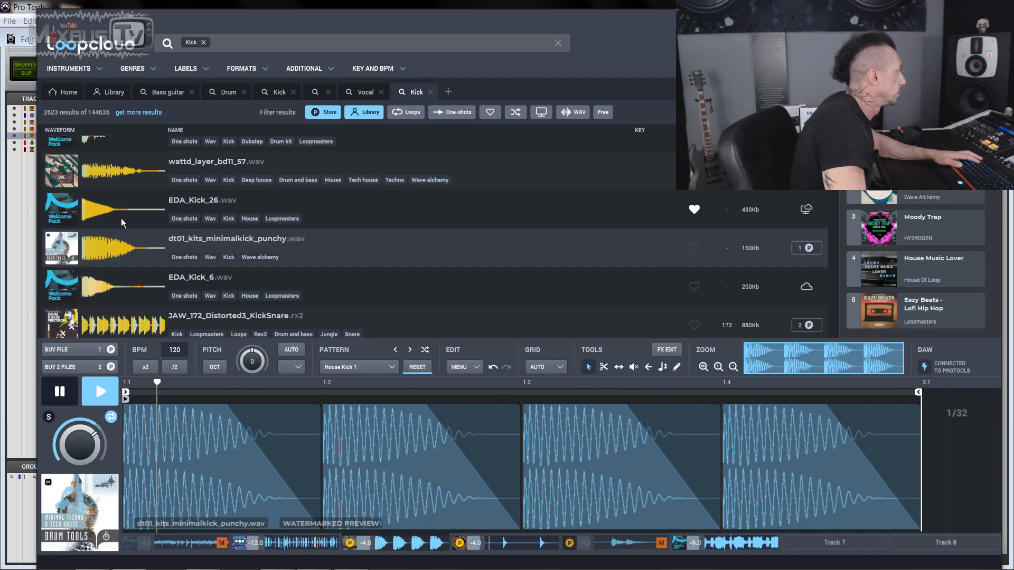
# Step: Audition EDA_Kick_26.wav and FCH_Kick_03.wav with the House Kick 1 pattern, and load FCH_Kick_11.wav on Track 3
pyautogui.click(122, 217)
pyautogui.scroll(-3, 132, 285)
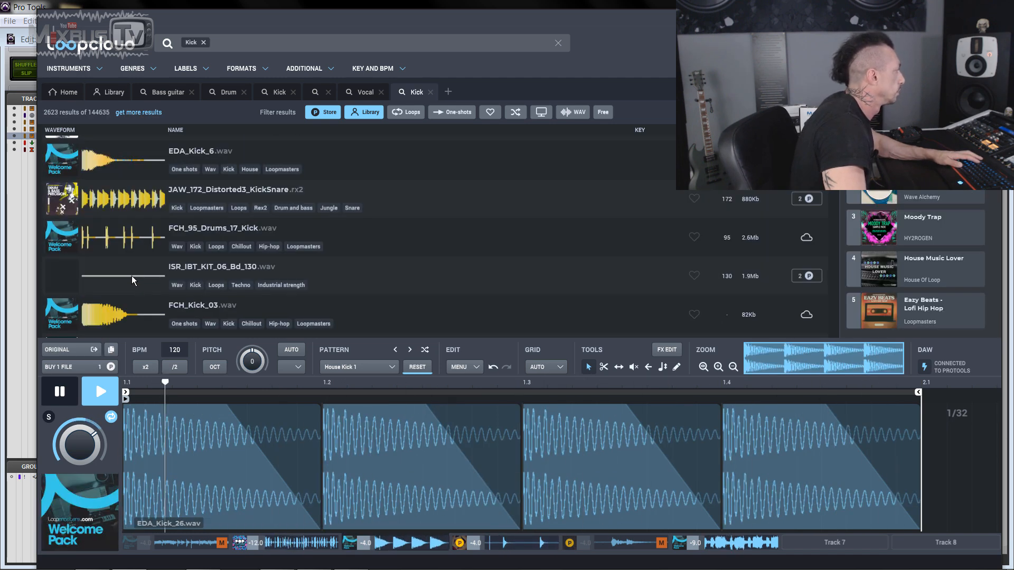
pyautogui.click(125, 306)
pyautogui.scroll(-3, 146, 268)
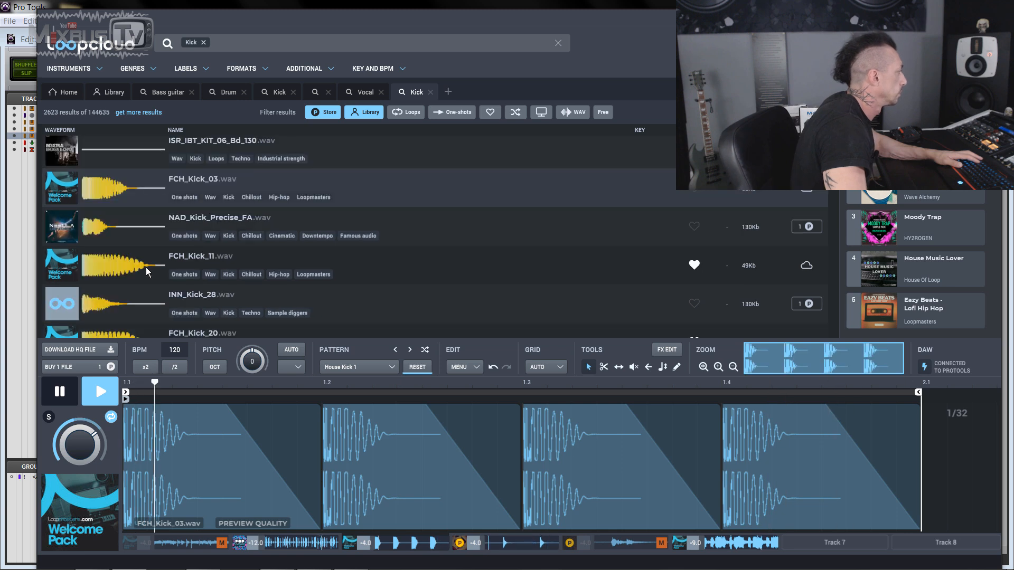
pyautogui.click(137, 270)
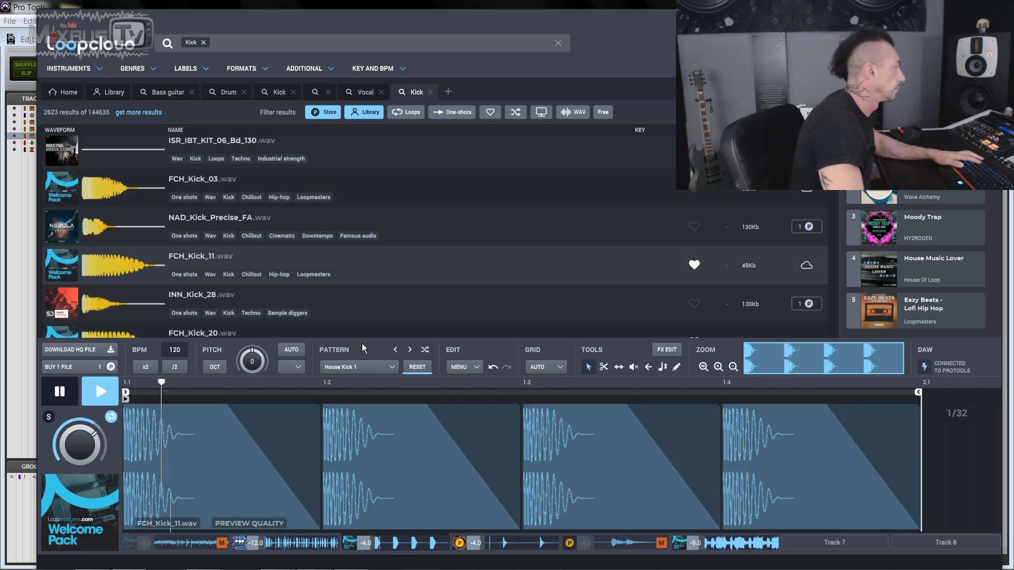
pyautogui.press('space')
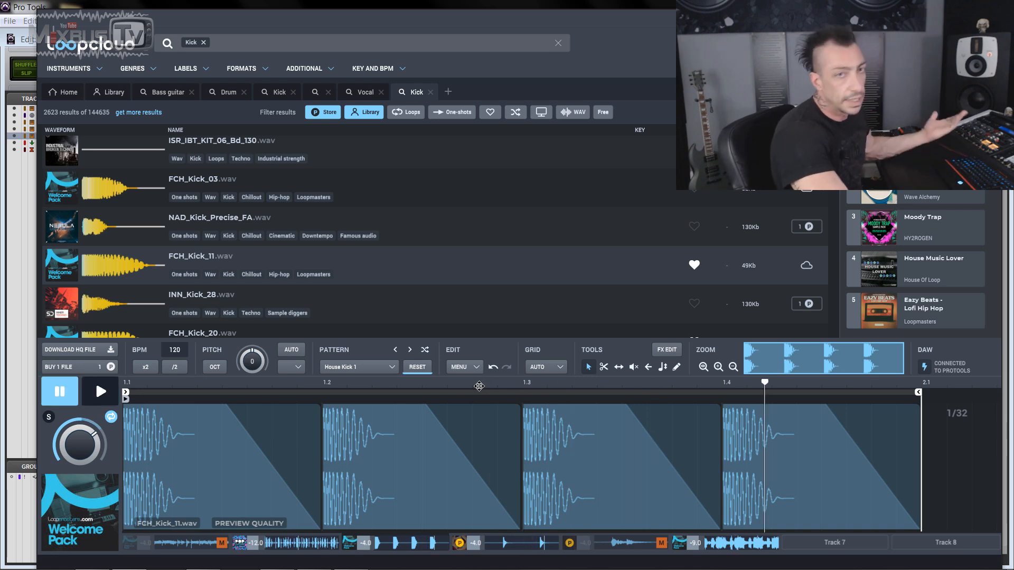
# Step: Search for Hi hat in a new search tab and load GHM_Hihat_08_FRK.wav on Track 7
pyautogui.click(449, 91)
pyautogui.write('Hi hat')
pyautogui.press('Return')
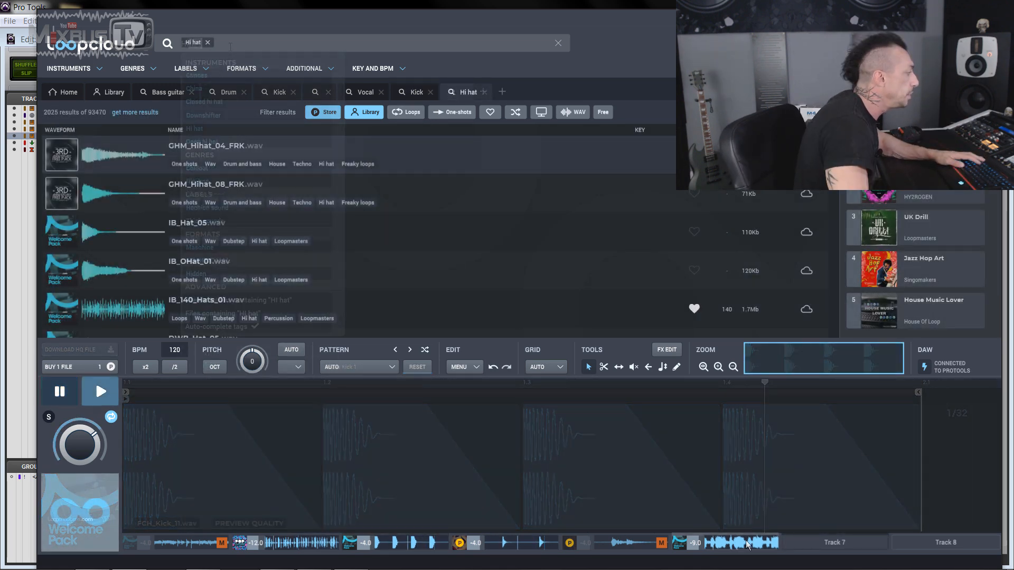
pyautogui.click(117, 193)
# Step: Apply the Techno Hats 1 pattern to the hi-hat on Track 7
pyautogui.click(359, 366)
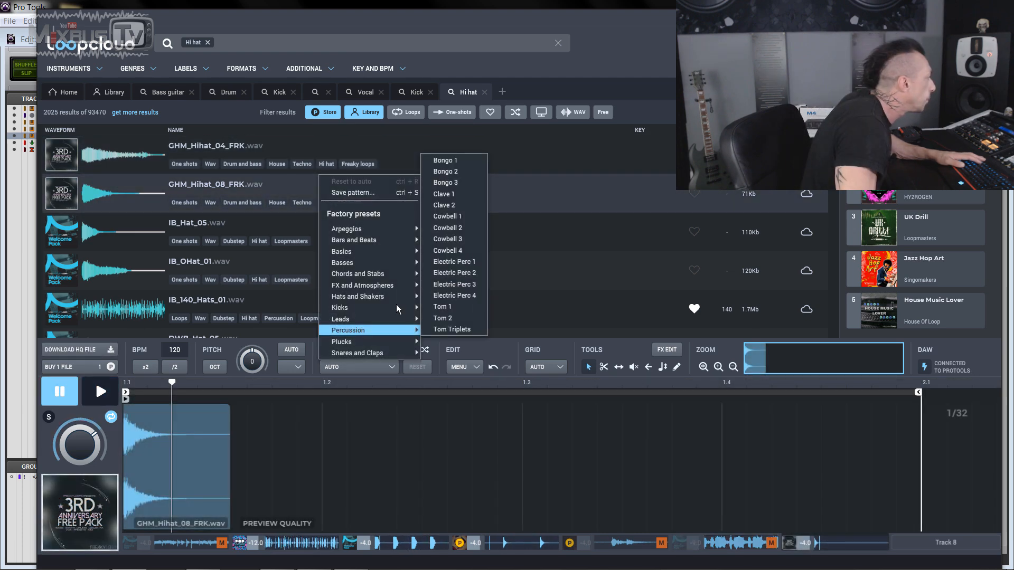
pyautogui.moveTo(399, 294)
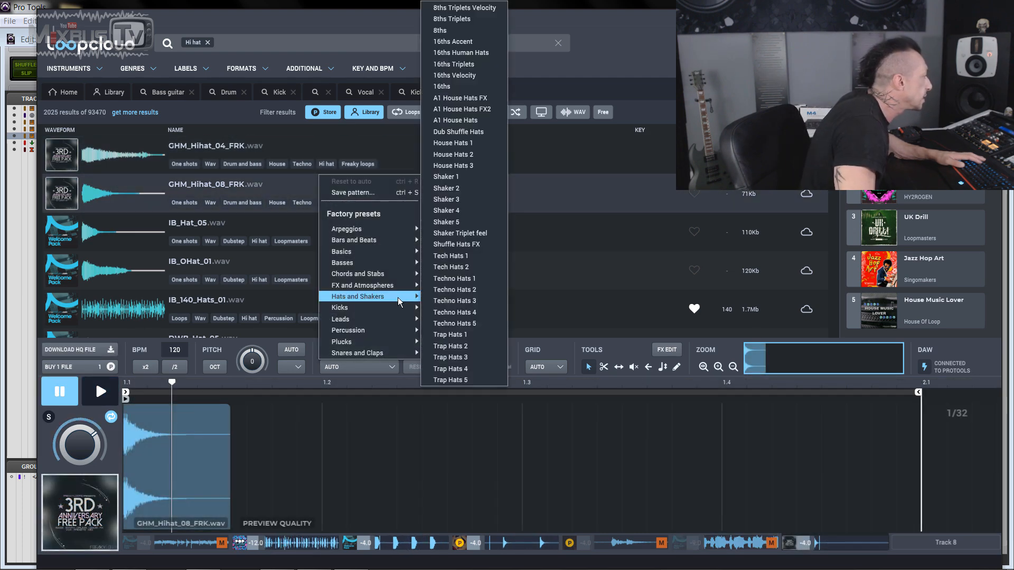
pyautogui.click(464, 283)
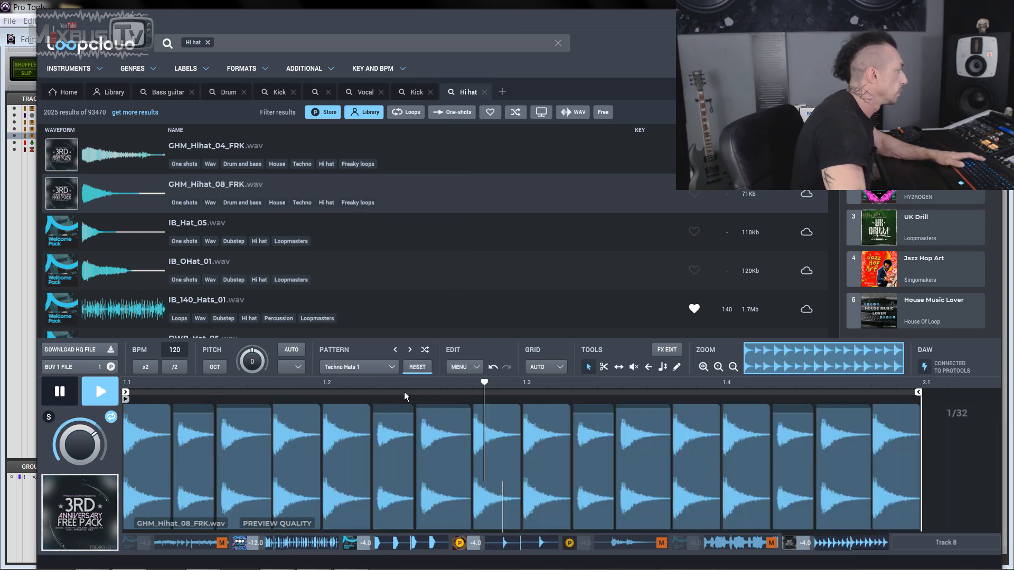
# Step: Audition IB_Hat_05.wav and IB_OHat_01.wav with the Techno Hats 1 pattern on Track 7
pyautogui.click(117, 232)
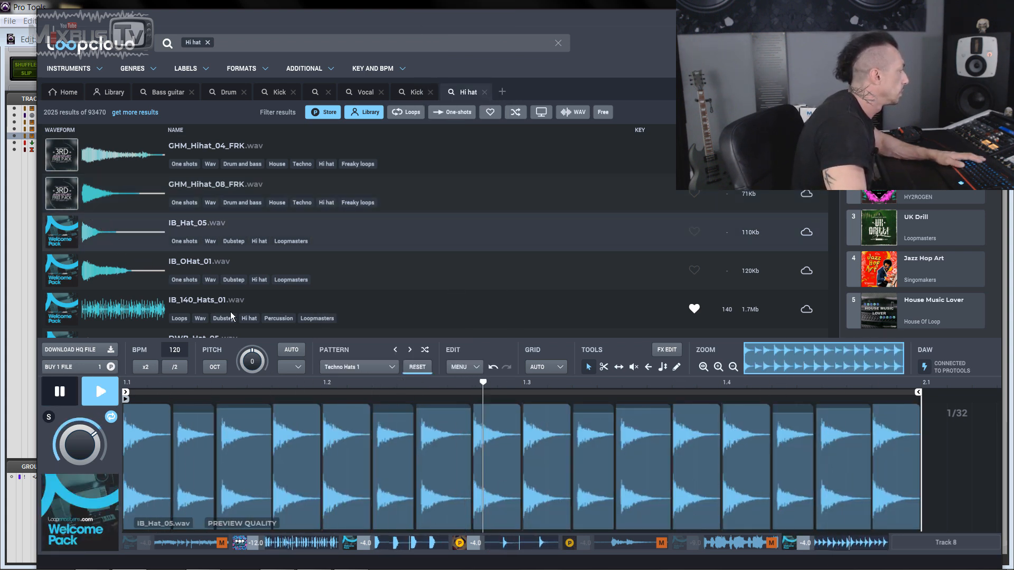
pyautogui.press('space')
pyautogui.click(127, 273)
pyautogui.press('space')
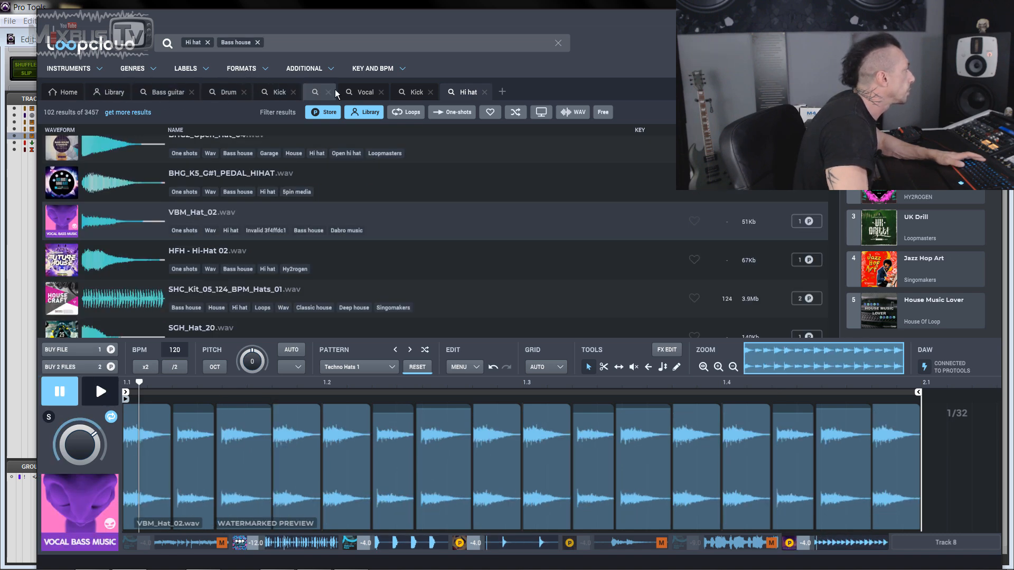
# Step: Add the Edm genre filter to the hi-hat search and audition the hats from AJ_03_Hat_01.wav through SNYE_Hihat_07.wav on Track 7
pyautogui.click(151, 73)
pyautogui.click(213, 123)
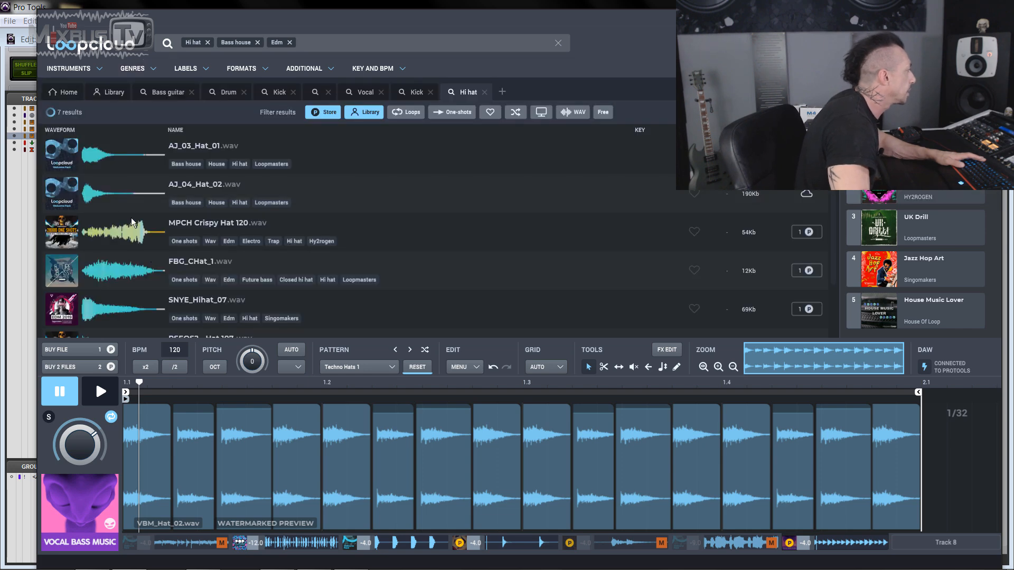
pyautogui.click(121, 164)
pyautogui.click(119, 186)
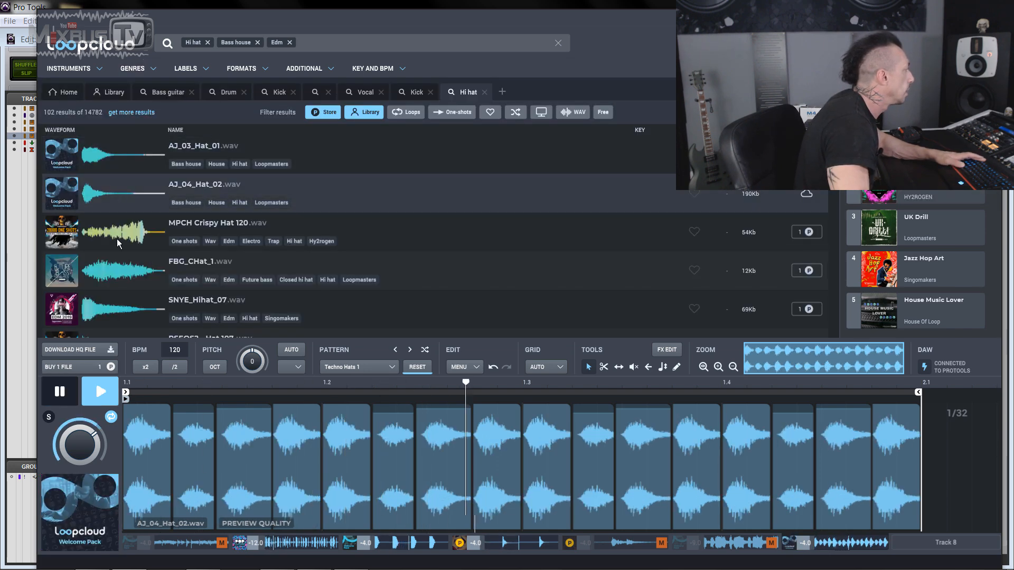
pyautogui.click(116, 240)
pyautogui.click(118, 264)
pyautogui.click(115, 305)
# Step: Audition further hats, including BHG2_Open_Hat_04.wav and BHG_K5_G#1_PEDAL_HIHAT.wav, and load htdh_hat_290.wav on Track 7
pyautogui.scroll(-3, 117, 281)
pyautogui.click(118, 265)
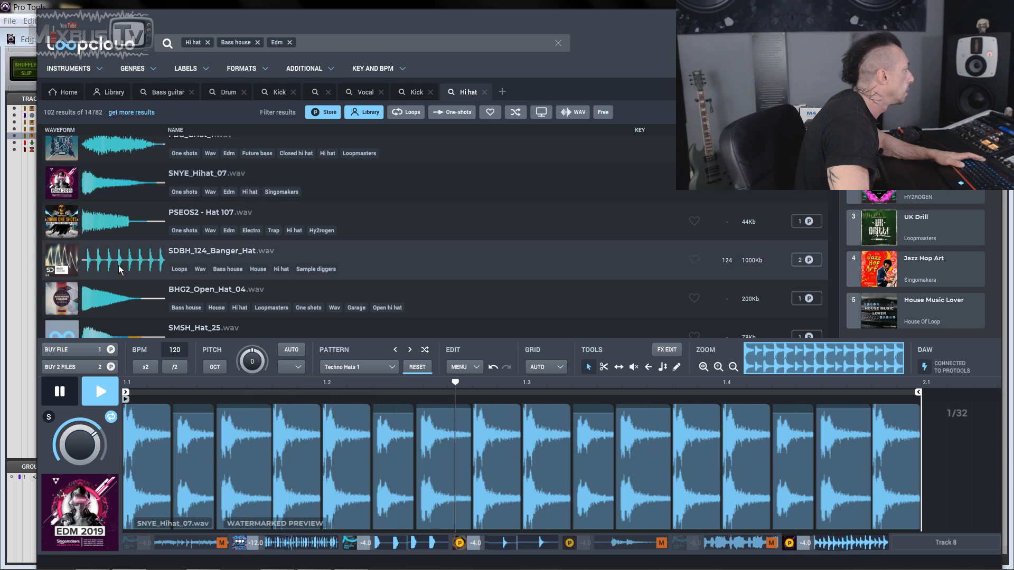
pyautogui.click(116, 297)
pyautogui.scroll(-3, 116, 287)
pyautogui.click(118, 252)
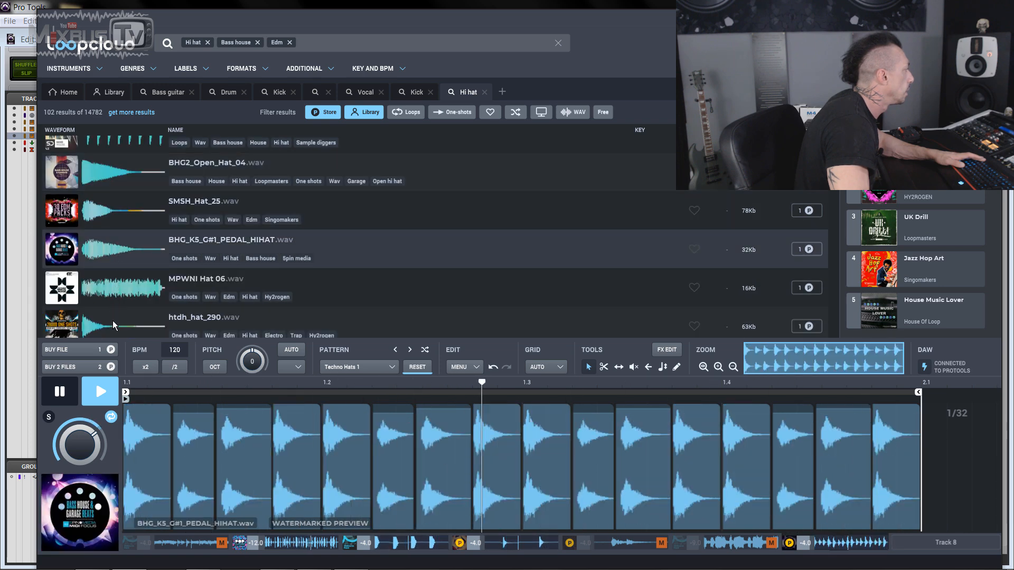
pyautogui.click(112, 320)
pyautogui.scroll(-3, 112, 309)
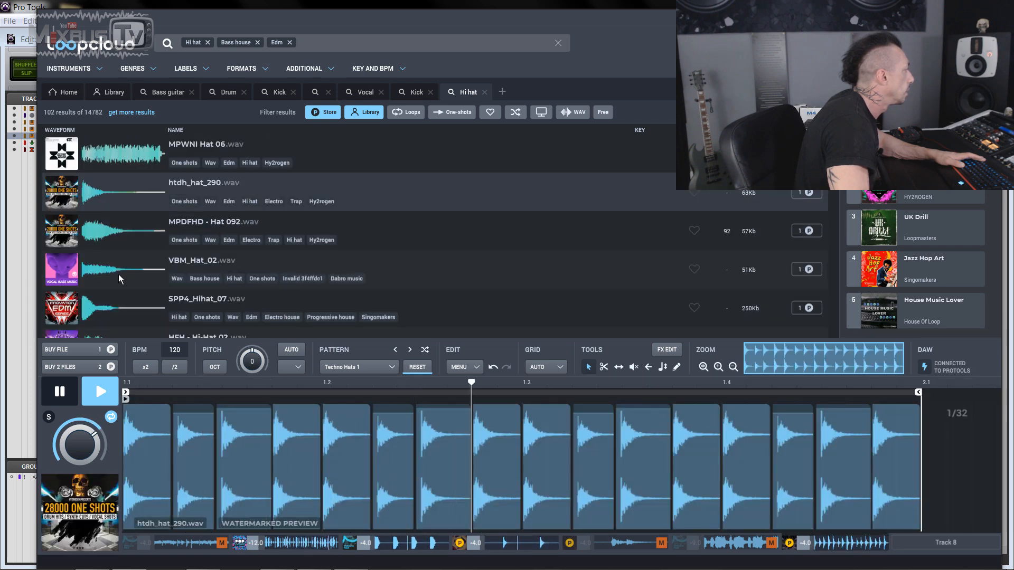
pyautogui.press('space')
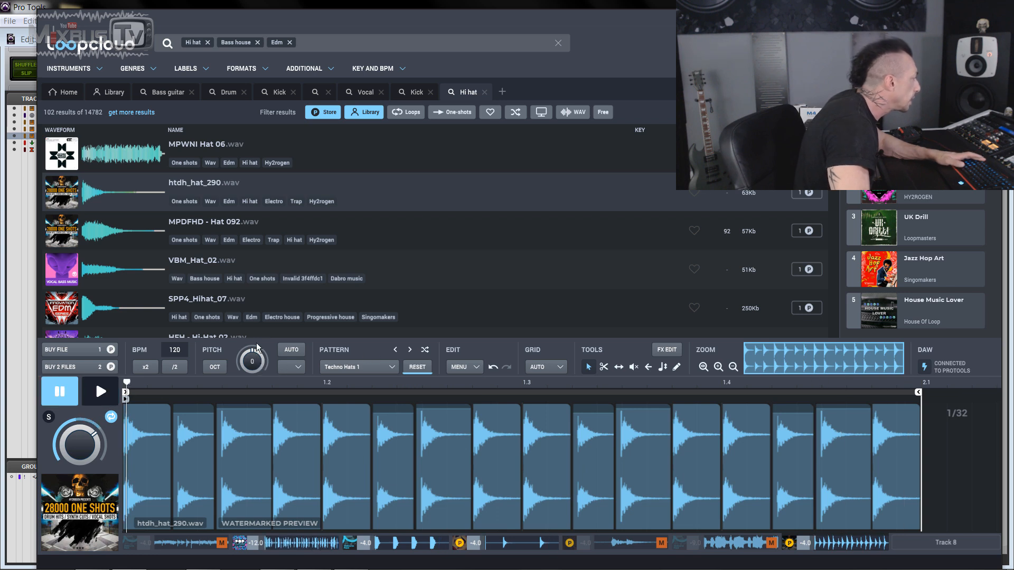
# Step: Set the hi-hat's pitch to 8 during playback and unmute the chord loop on Track 6
pyautogui.press('space')
pyautogui.scroll(1, 253, 362)
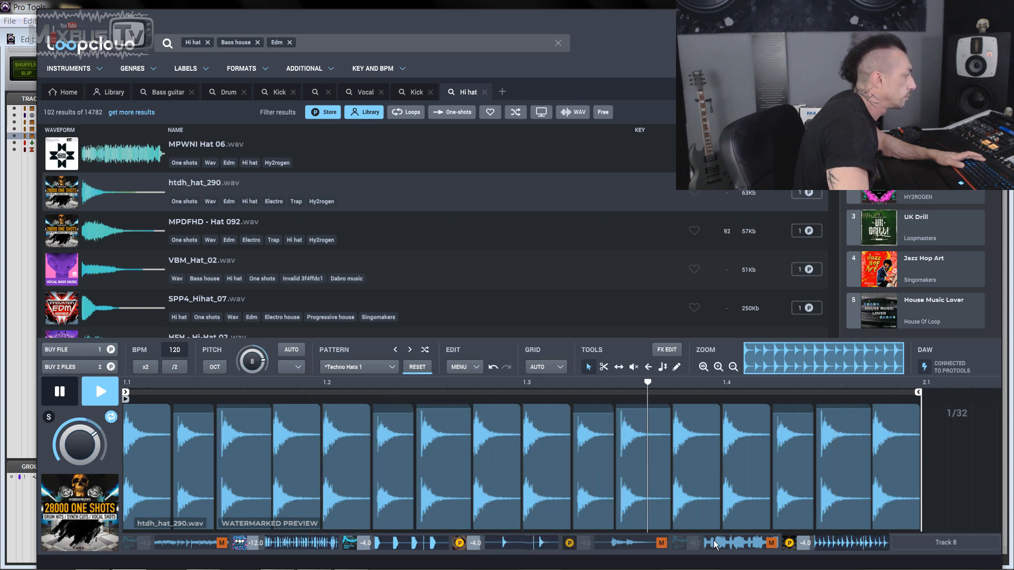
pyautogui.click(770, 542)
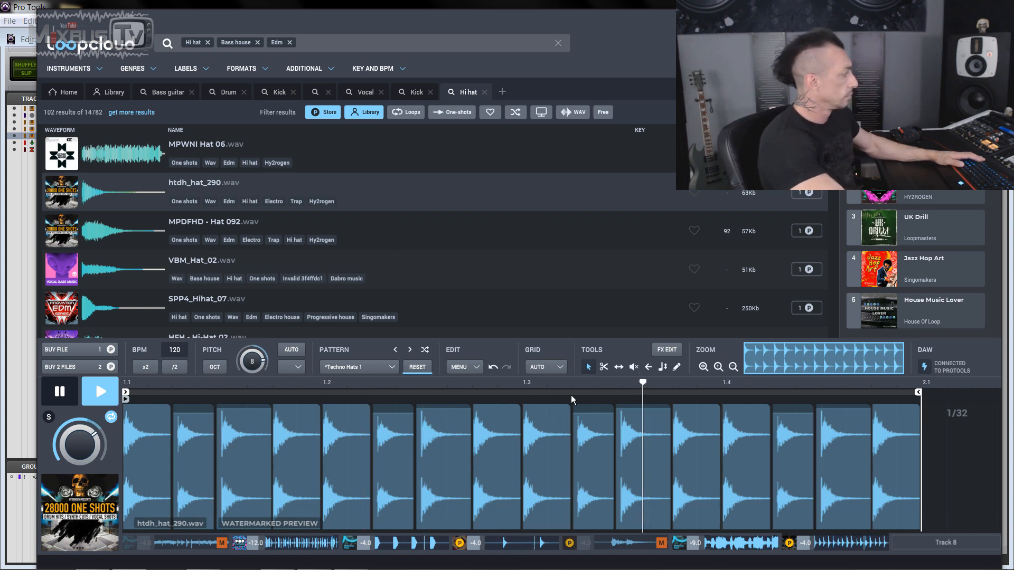
pyautogui.press('space')
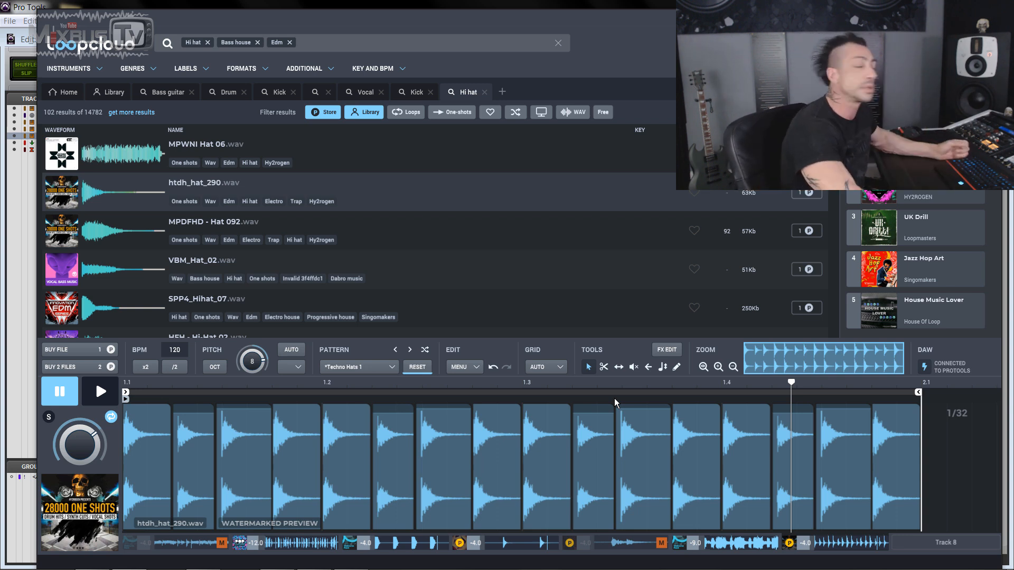
# Step: Add the GrainStretch Mad Glitch preset to the chord loop on Track 6, audition it and bypass the effect
pyautogui.moveTo(619, 404); pyautogui.dragTo(620, 454)
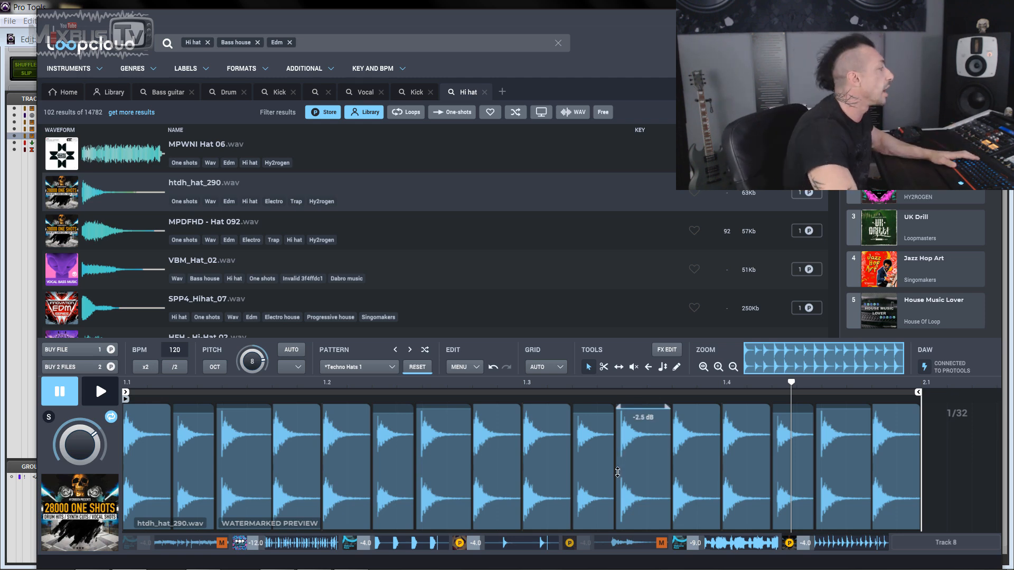
pyautogui.click(664, 351)
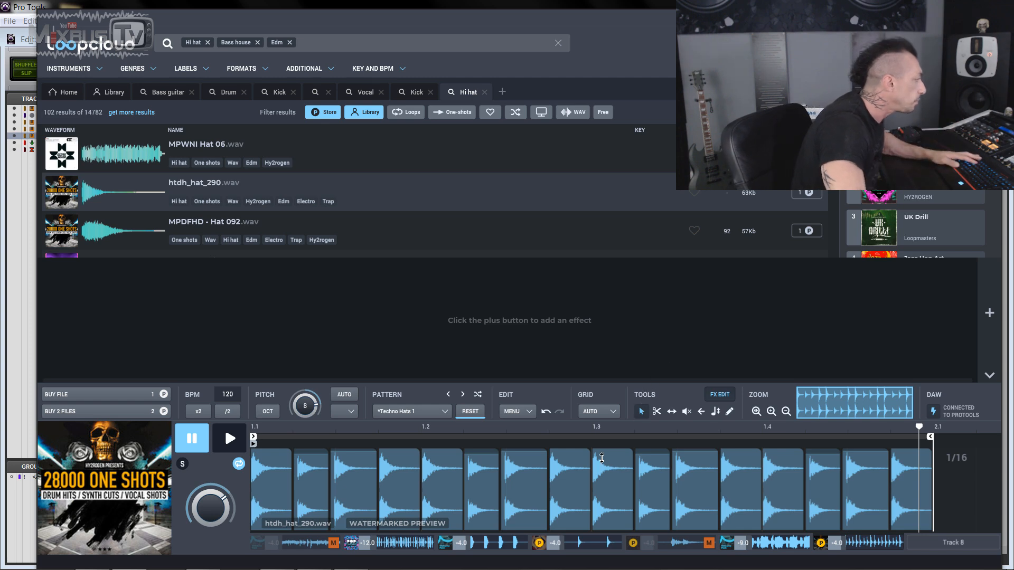
pyautogui.click(775, 552)
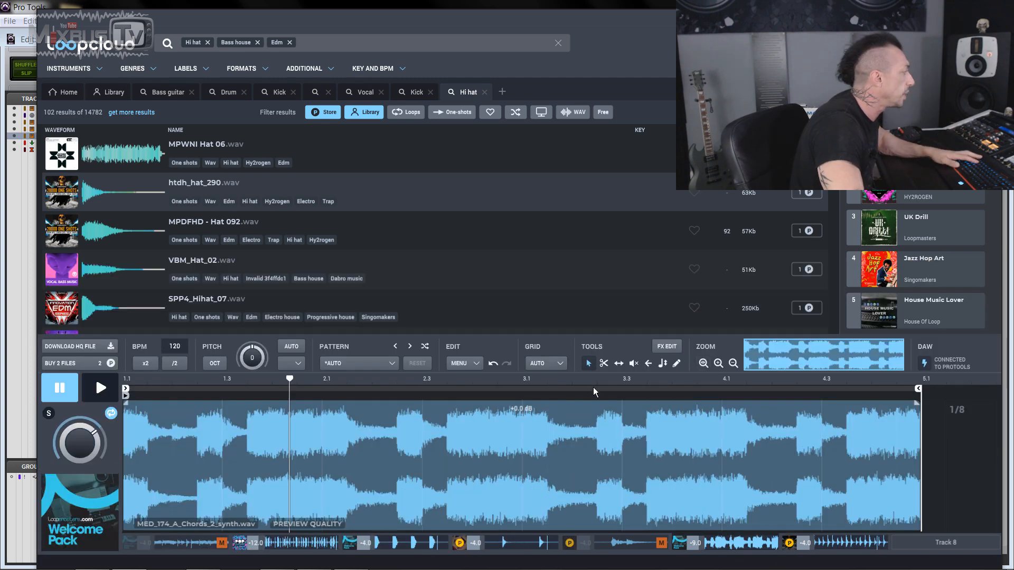
pyautogui.click(668, 346)
pyautogui.click(987, 310)
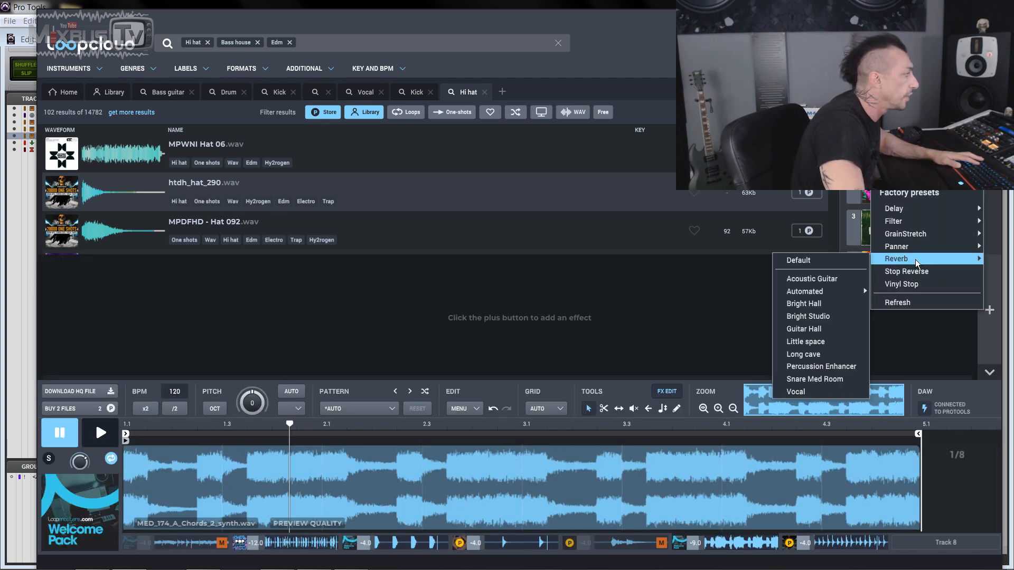
pyautogui.moveTo(908, 234)
pyautogui.click(832, 368)
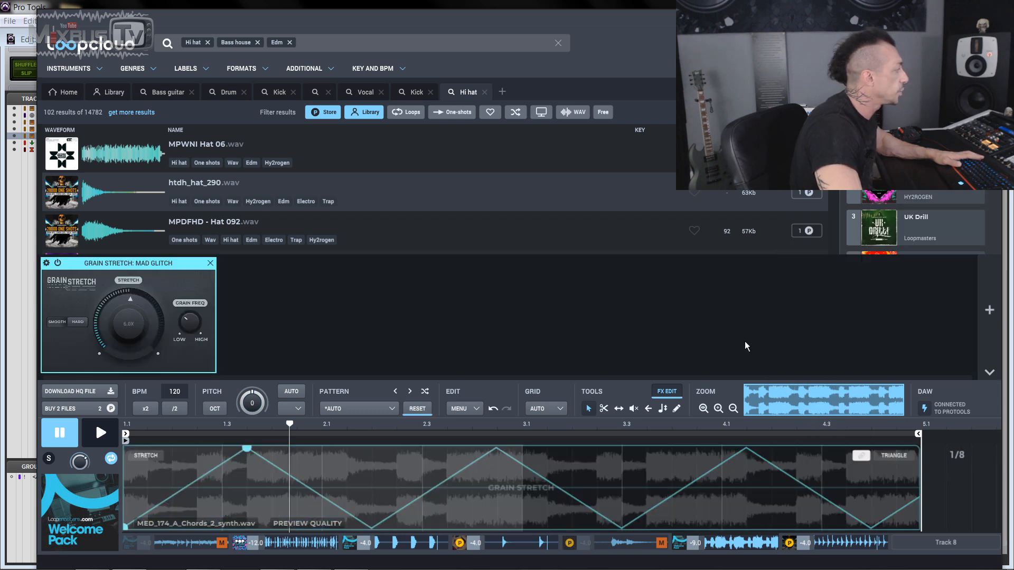
pyautogui.press('space')
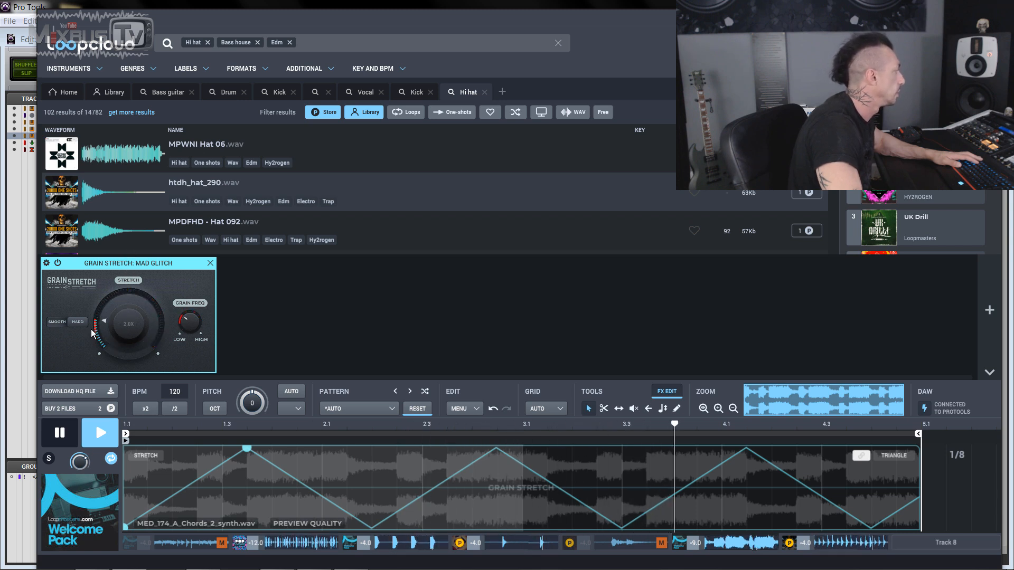
pyautogui.click(58, 263)
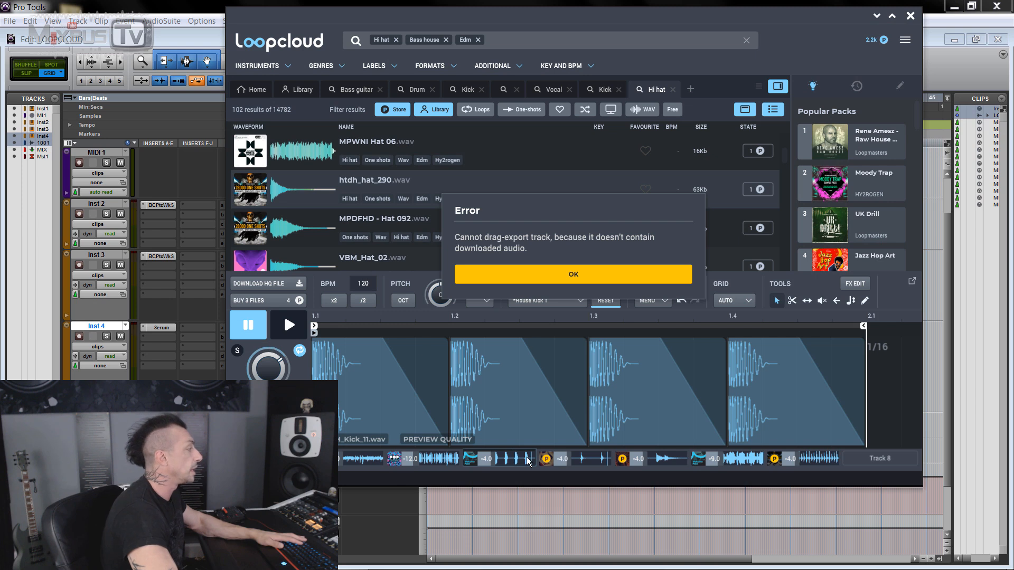
# Step: Try to export the undownloaded snare pattern from Track 4 into the Pro Tools session
pyautogui.click(565, 274)
pyautogui.click(595, 462)
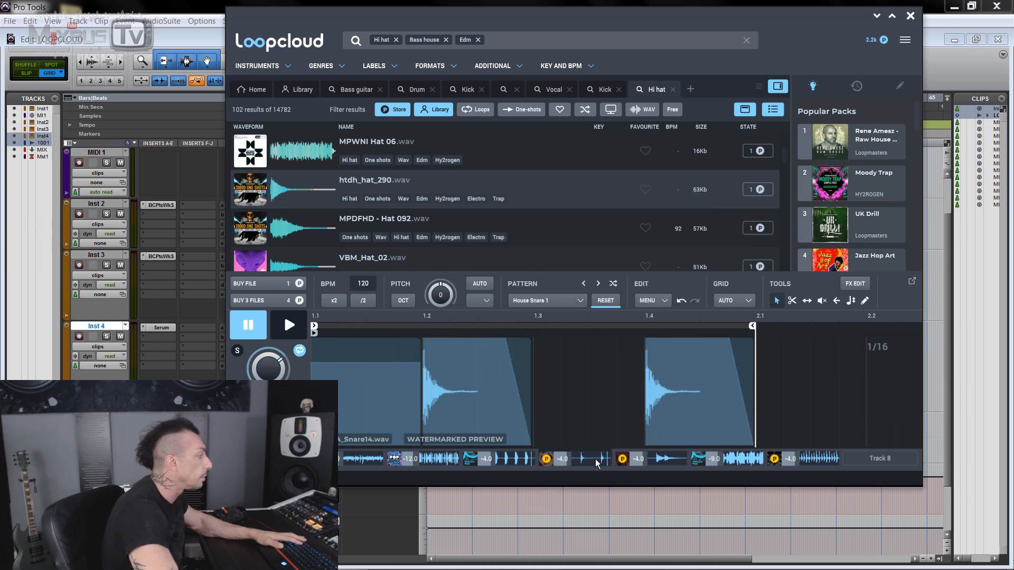
pyautogui.moveTo(587, 461); pyautogui.dragTo(588, 449)
pyautogui.click(583, 275)
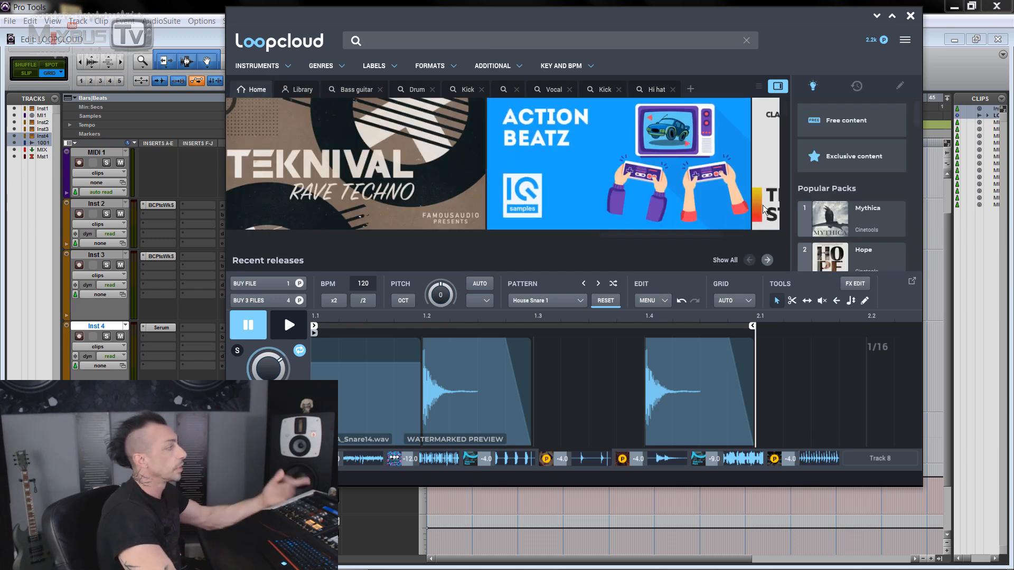
# Step: Open the Free content collection and browse through its samples
pyautogui.click(854, 124)
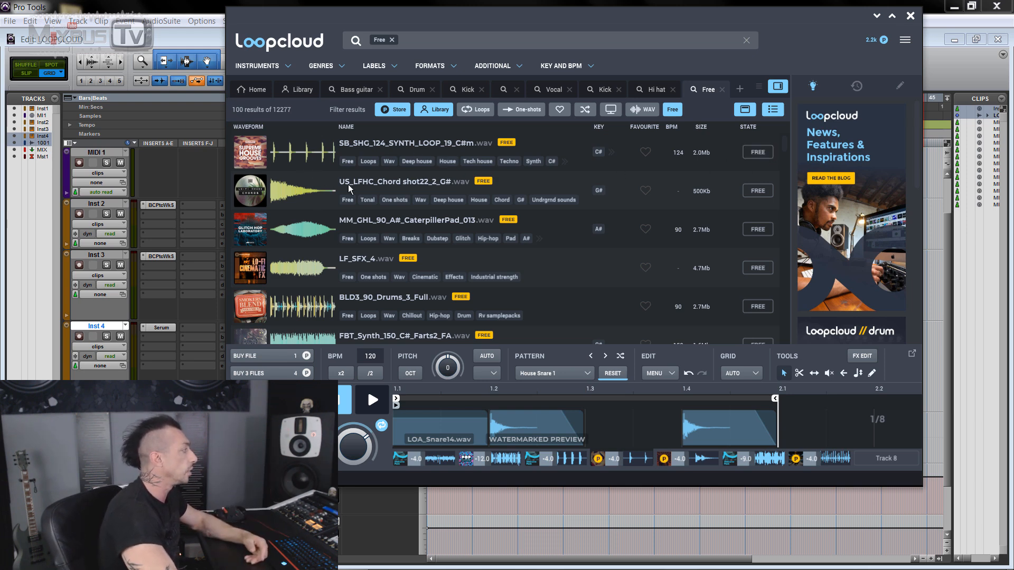
pyautogui.scroll(-10, 303, 245)
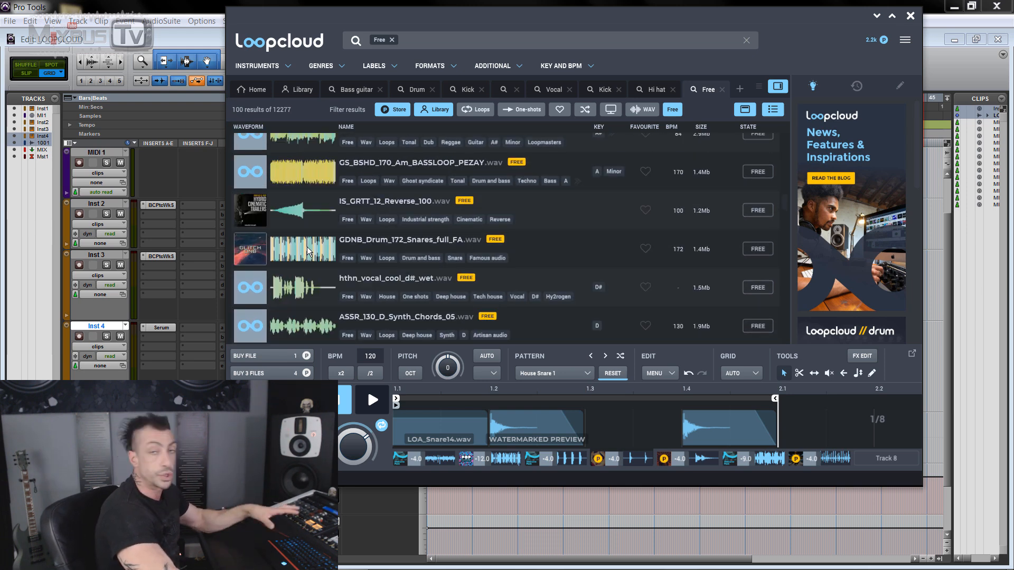
pyautogui.scroll(-5, 309, 242)
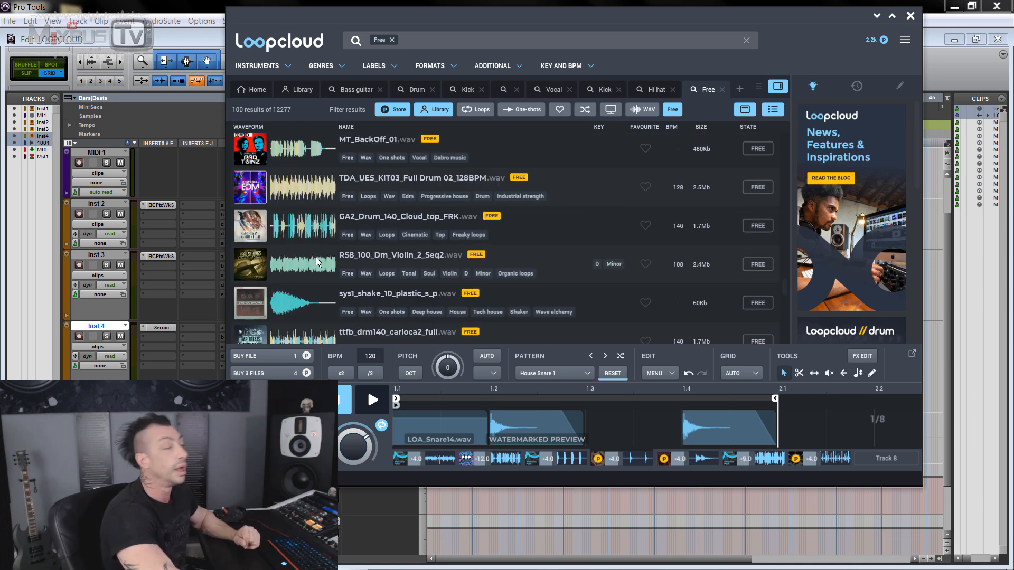
pyautogui.scroll(4, 316, 258)
pyautogui.scroll(6, 317, 261)
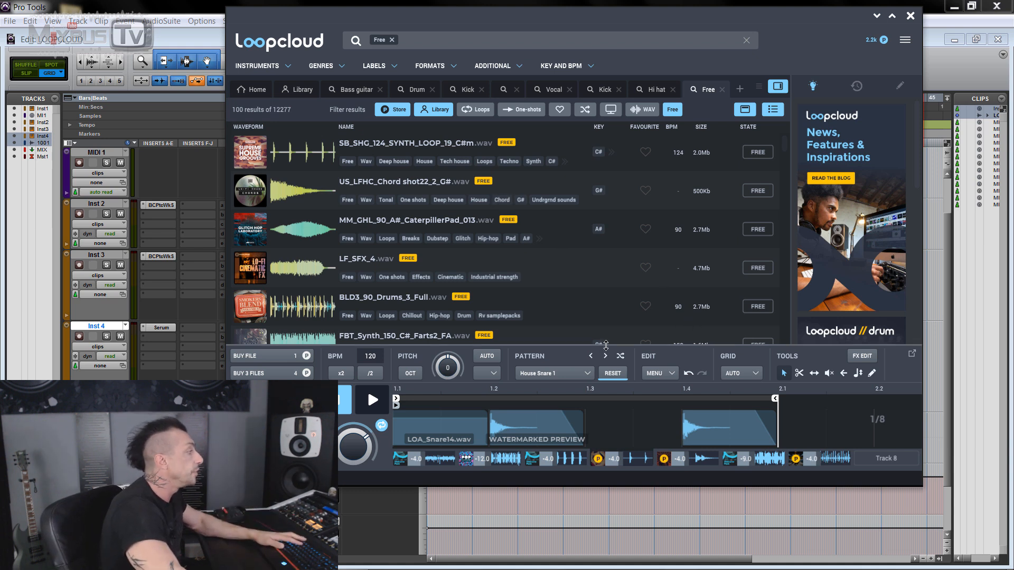
# Step: Enlarge the sample editor area, then switch to Pro Tools and open the Loopcloud Drum instrument on the Inst 2 track
pyautogui.moveTo(557, 345); pyautogui.dragTo(557, 317)
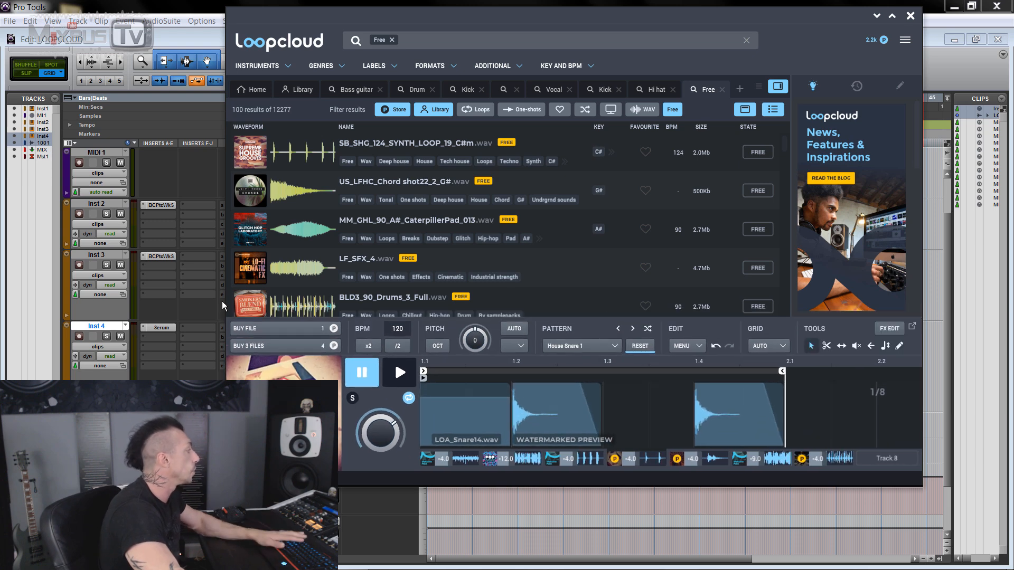
pyautogui.click(197, 311)
pyautogui.click(171, 207)
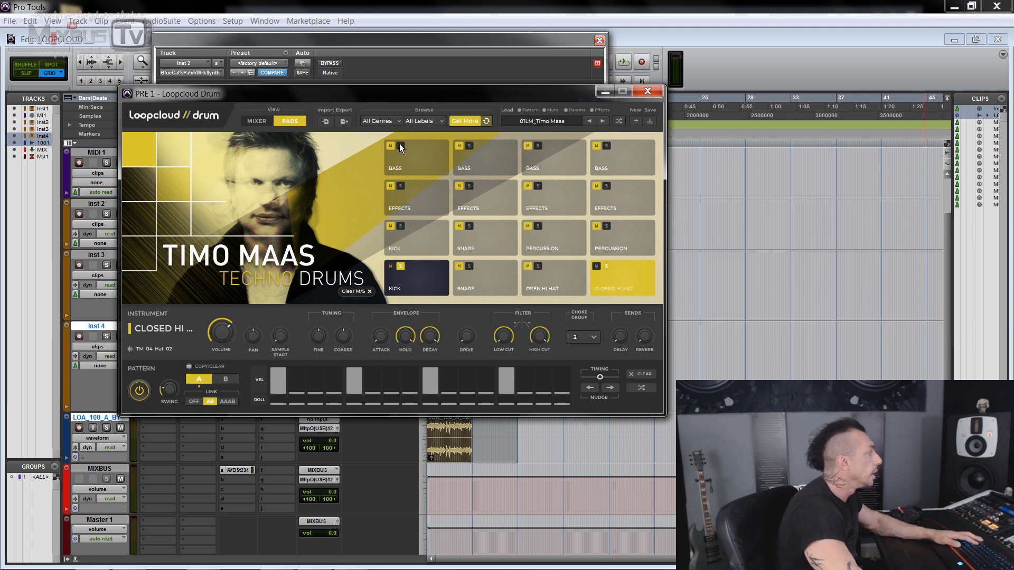
# Step: Load the 01LM_Audiojack factory kit from the Loopcloud Welcome Pack and listen to its pattern
pyautogui.click(544, 123)
pyautogui.moveTo(564, 149)
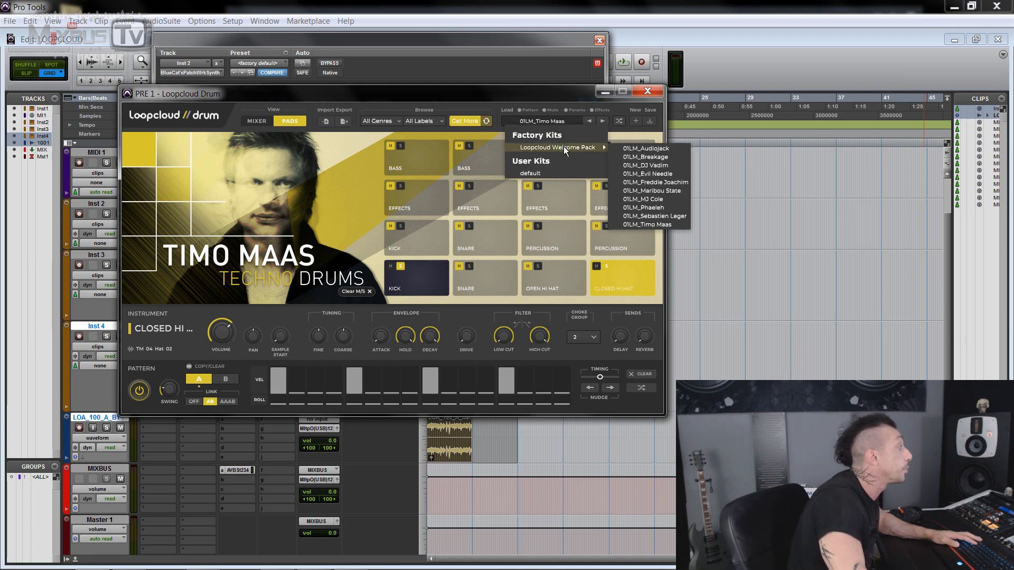
pyautogui.click(659, 148)
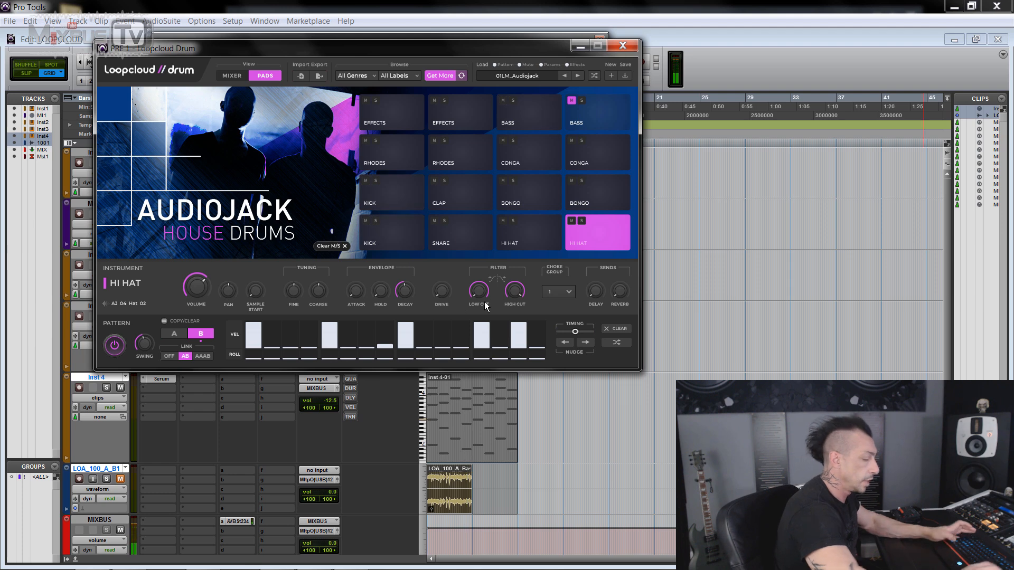
pyautogui.press('space')
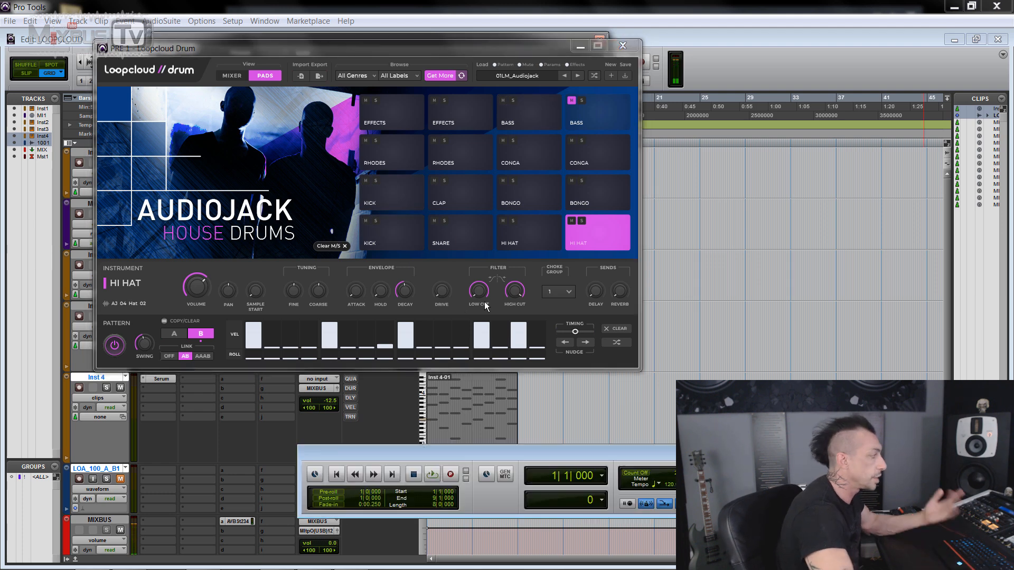
# Step: Set the session tempo to 100 and play the Audiojack kit's pattern
pyautogui.click(669, 486)
pyautogui.write('100')
pyautogui.press('Return')
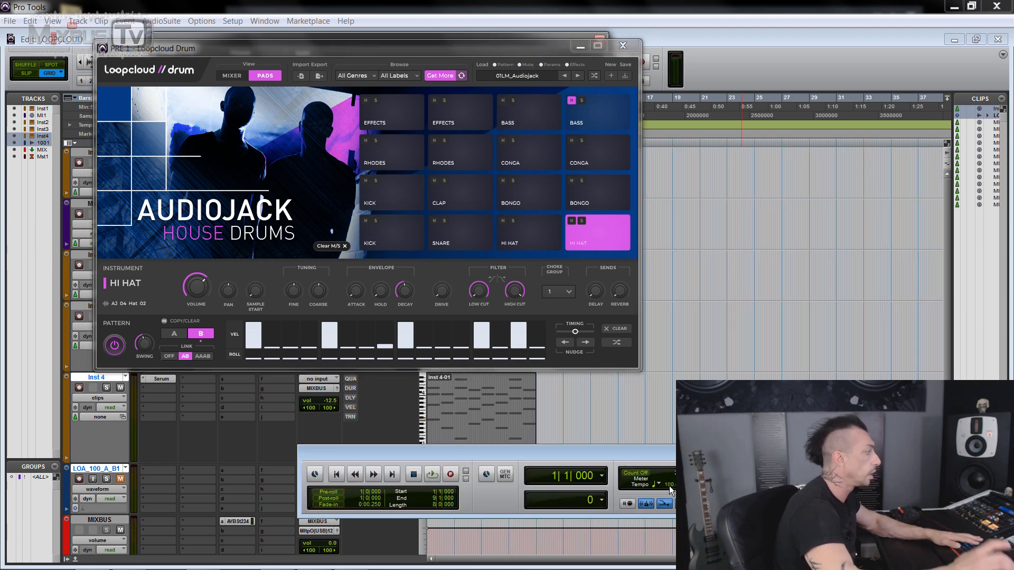
pyautogui.press('space')
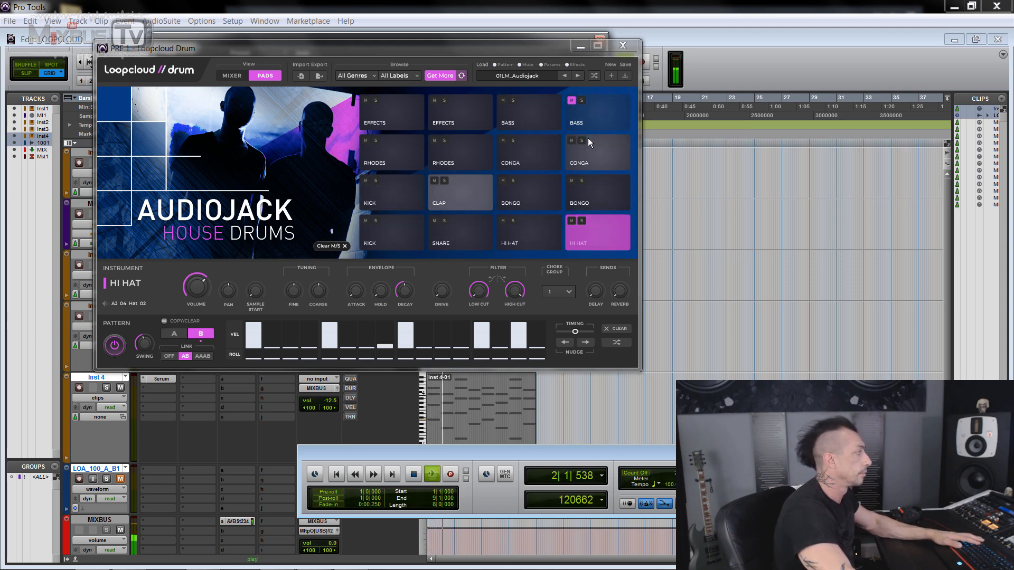
# Step: Load the 01LM_Breakage kit, stop playback and audition its two kick and two snare pads
pyautogui.click(577, 76)
pyautogui.press('space')
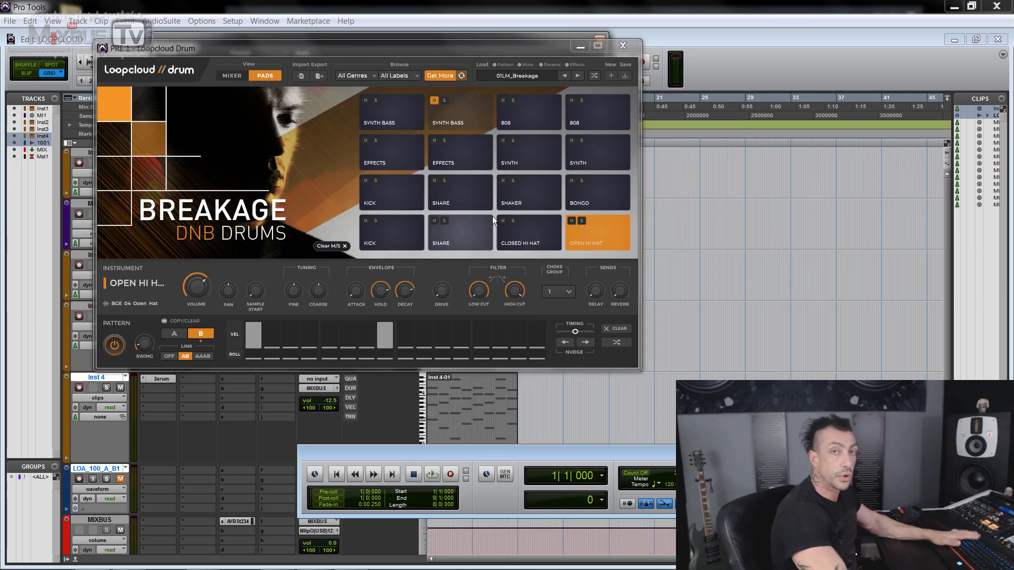
pyautogui.click(406, 240)
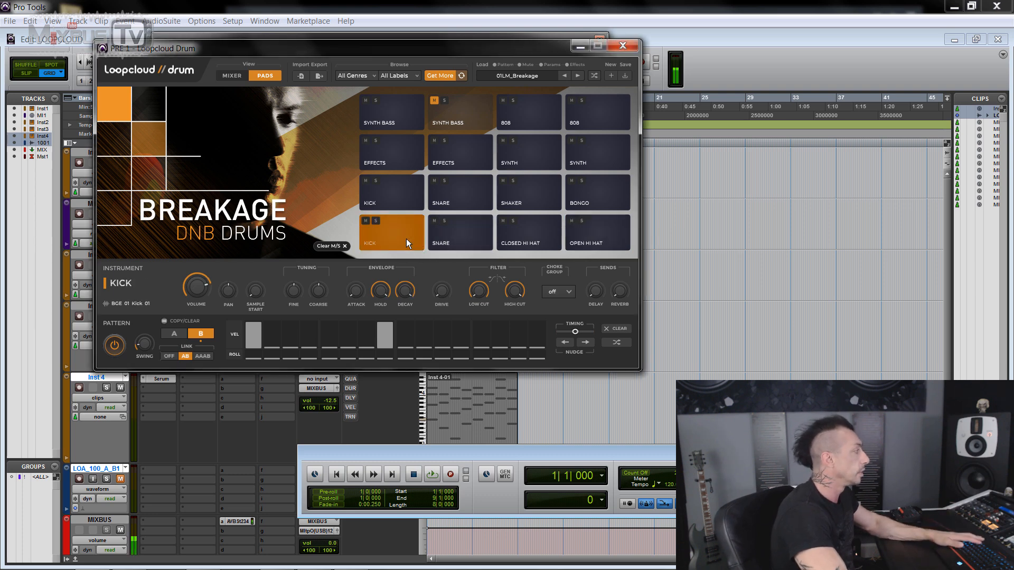
pyautogui.click(453, 236)
pyautogui.click(400, 200)
pyautogui.click(455, 199)
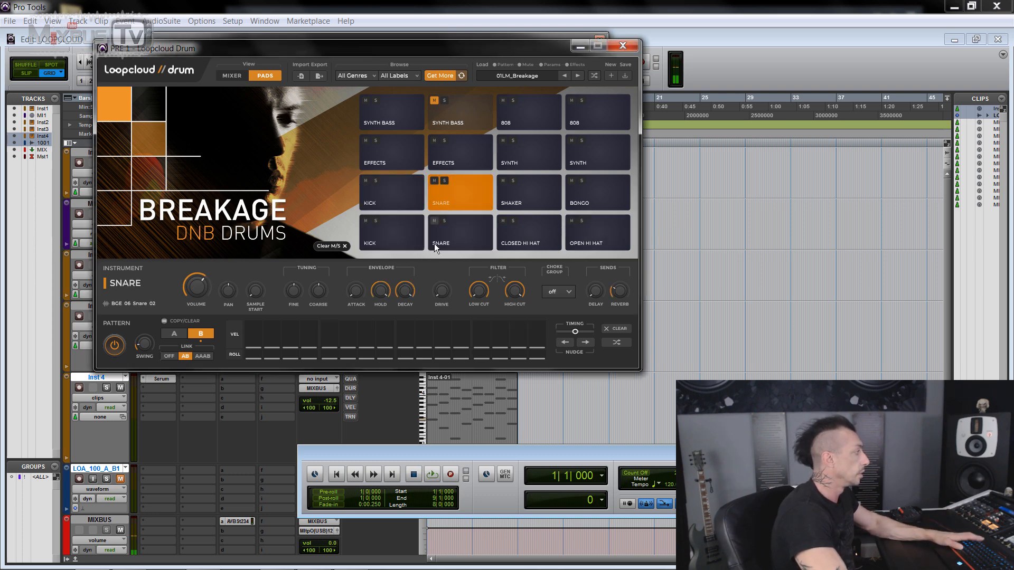
# Step: Play back the Breakage kit's drum pattern to hear sections A and B
pyautogui.press('space')
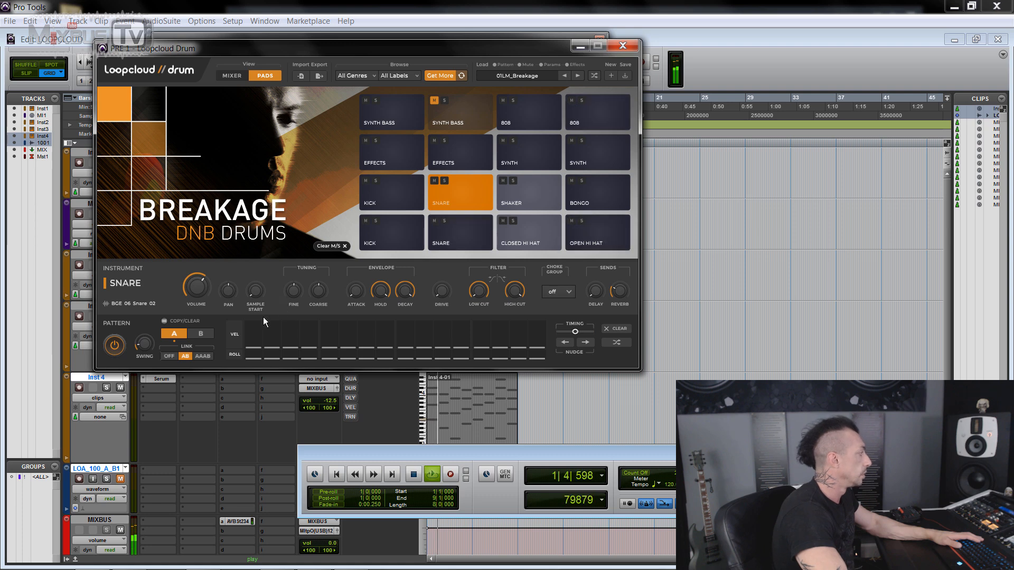
pyautogui.press('space')
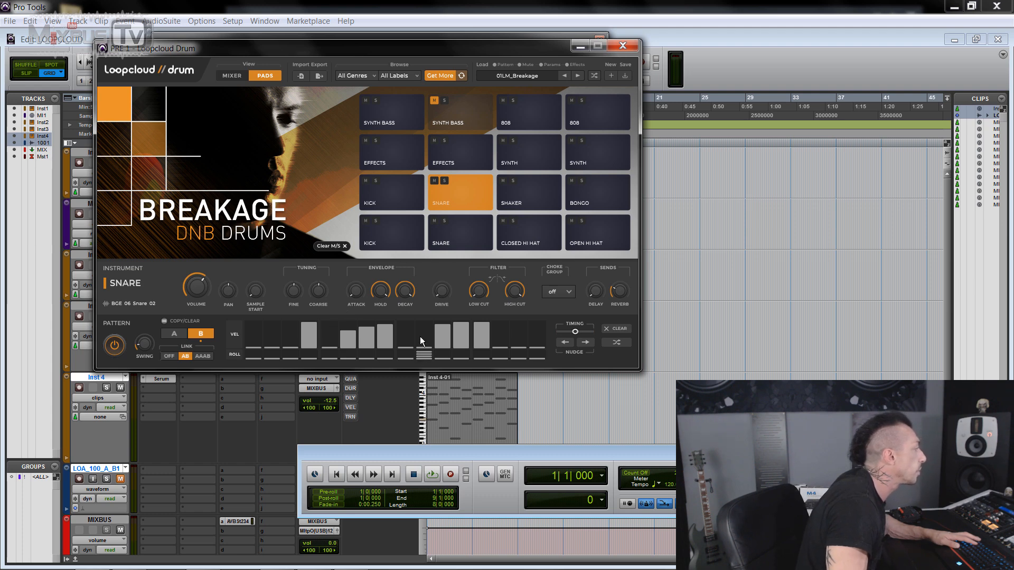
pyautogui.press('space')
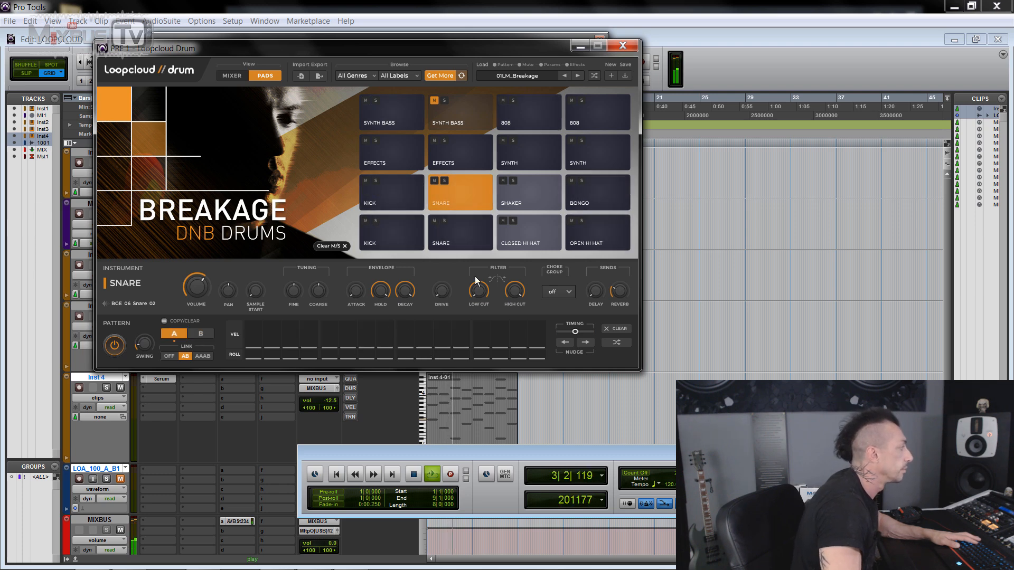
# Step: Select the Breakage kit's closed hi-hat and stop playback, load the 01LM_DJ Vadim kit and play its pattern
pyautogui.click(543, 242)
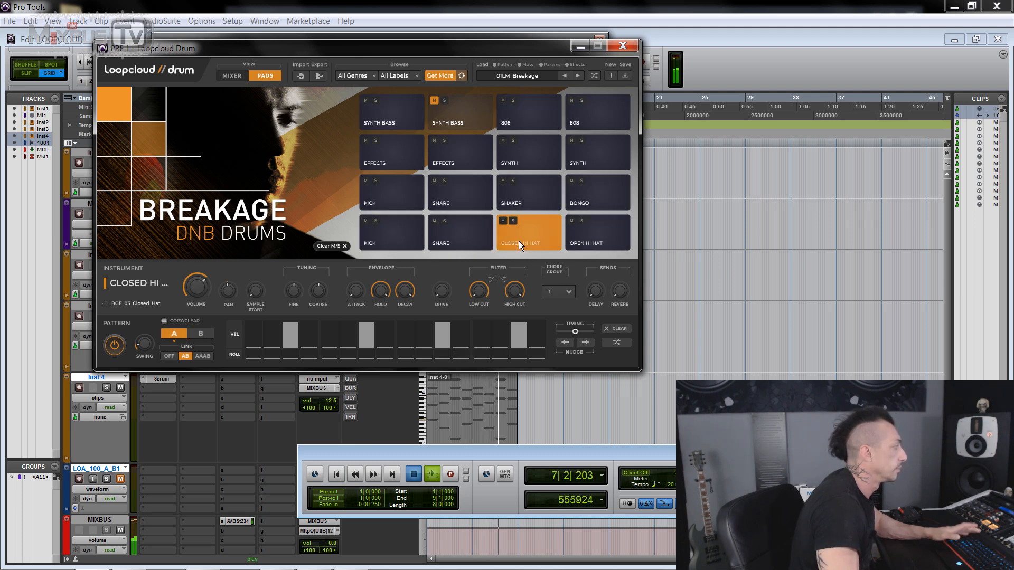
pyautogui.press('space')
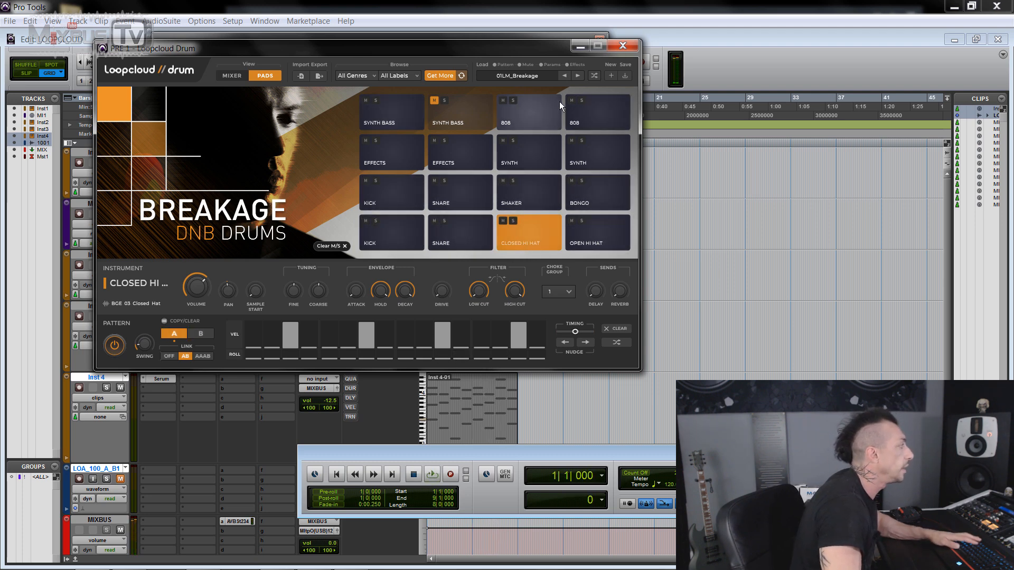
pyautogui.click(581, 84)
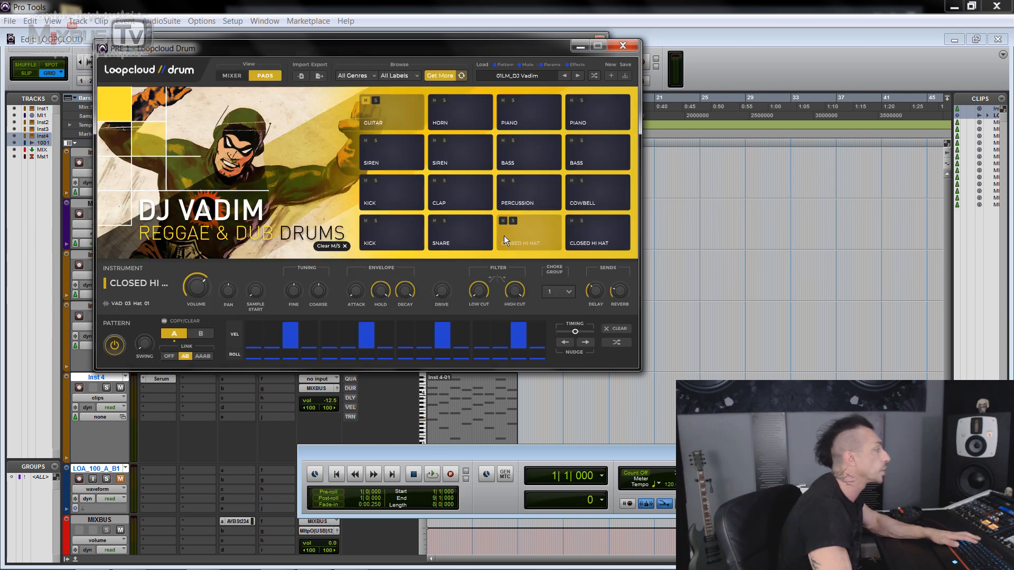
pyautogui.press('space')
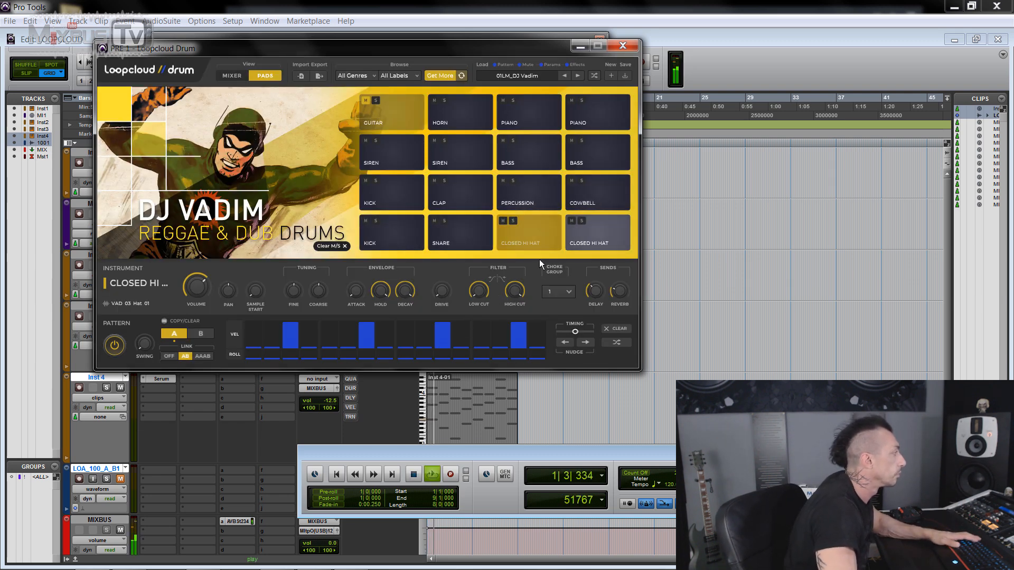
# Step: Load the 01LM_Evil Needle kit, inspect its second closed hi-hat's pattern and audition drum pads with playback stopped
pyautogui.click(577, 75)
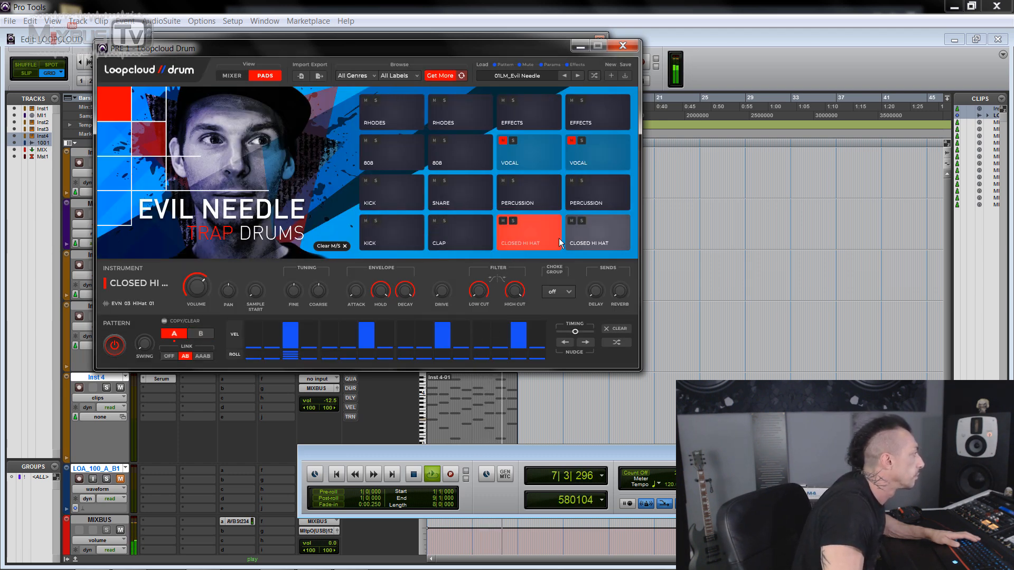
pyautogui.click(580, 247)
pyautogui.moveTo(516, 359)
pyautogui.mouseDown()
pyautogui.moveTo(519, 330)
pyautogui.moveTo(537, 332)
pyautogui.mouseUp()
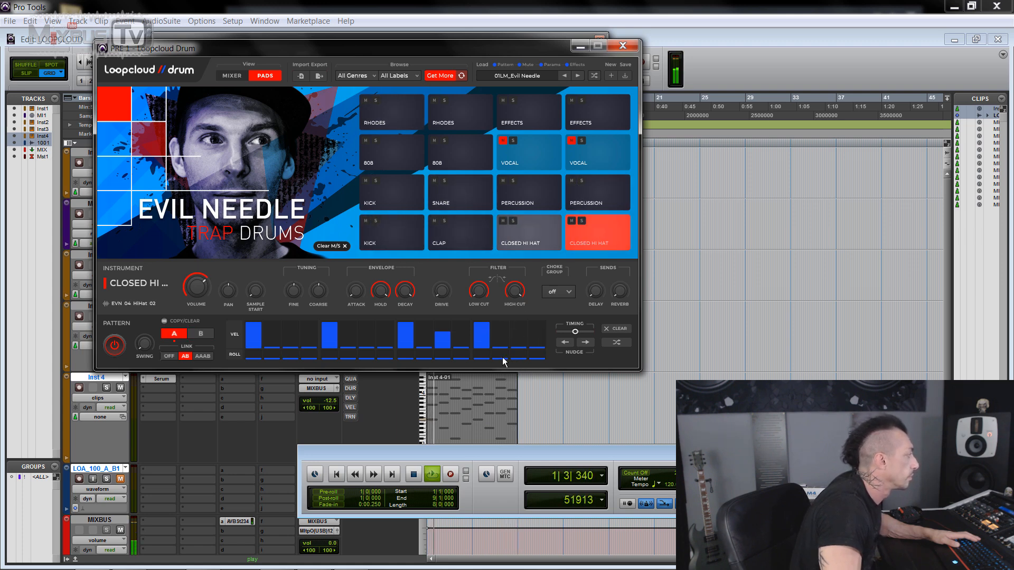
pyautogui.press('space')
pyautogui.click(417, 238)
pyautogui.click(432, 195)
pyautogui.click(420, 194)
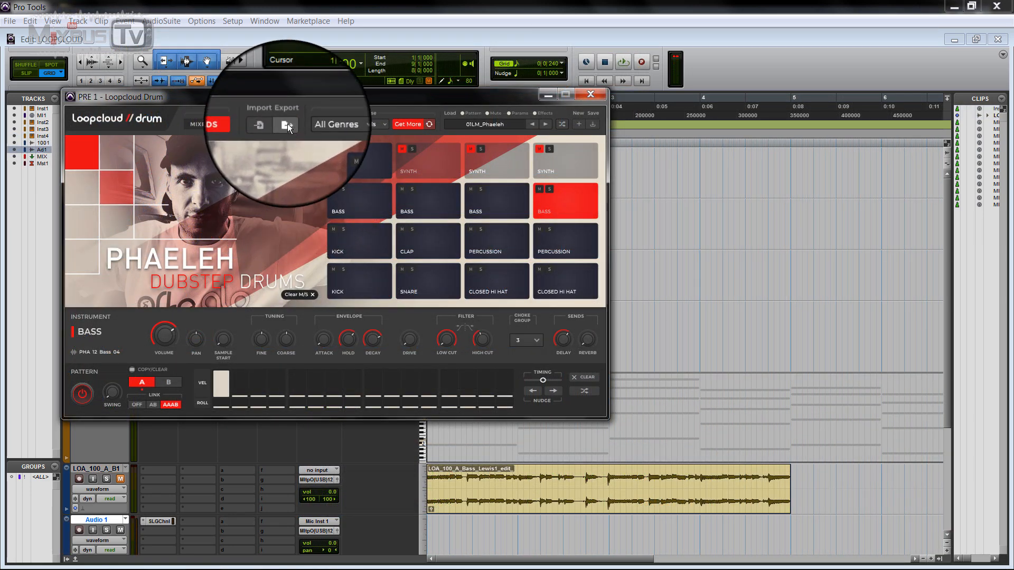
# Step: Open the Phaeleh kit's export options, look through Audio Mixdown, MIDI and Sample, and close their tips
pyautogui.click(288, 124)
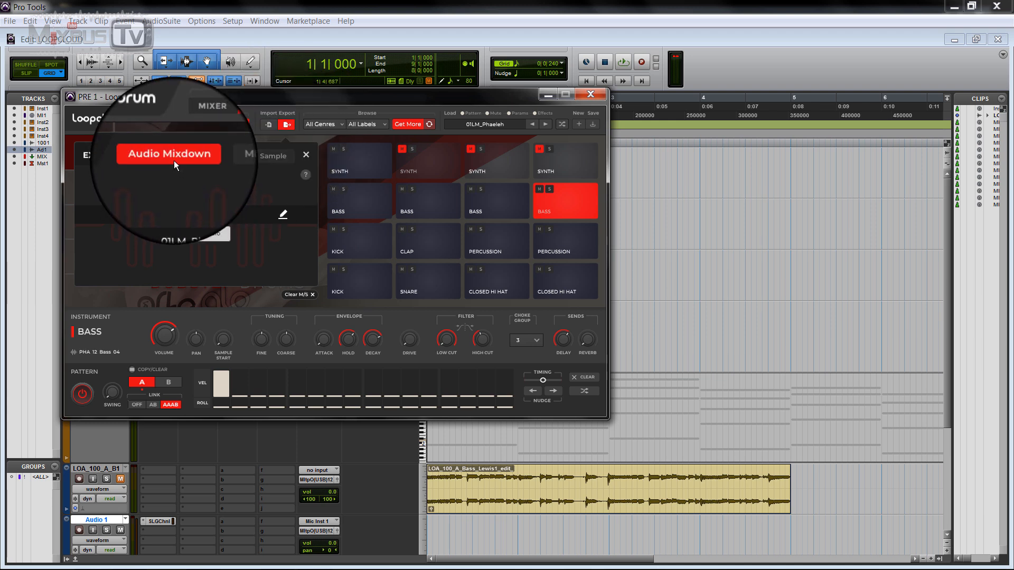
pyautogui.click(226, 159)
pyautogui.click(259, 157)
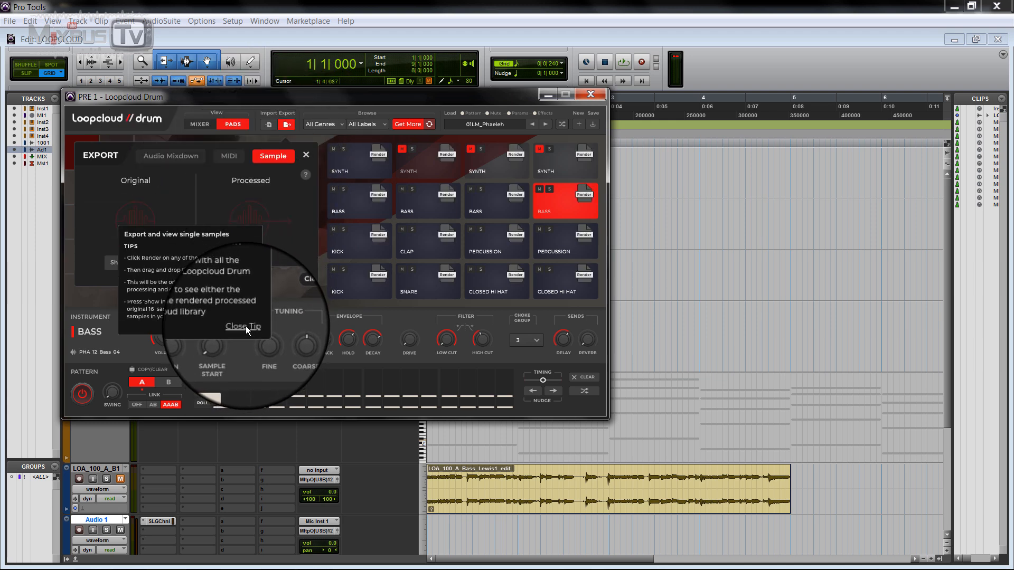
pyautogui.click(246, 325)
pyautogui.click(229, 157)
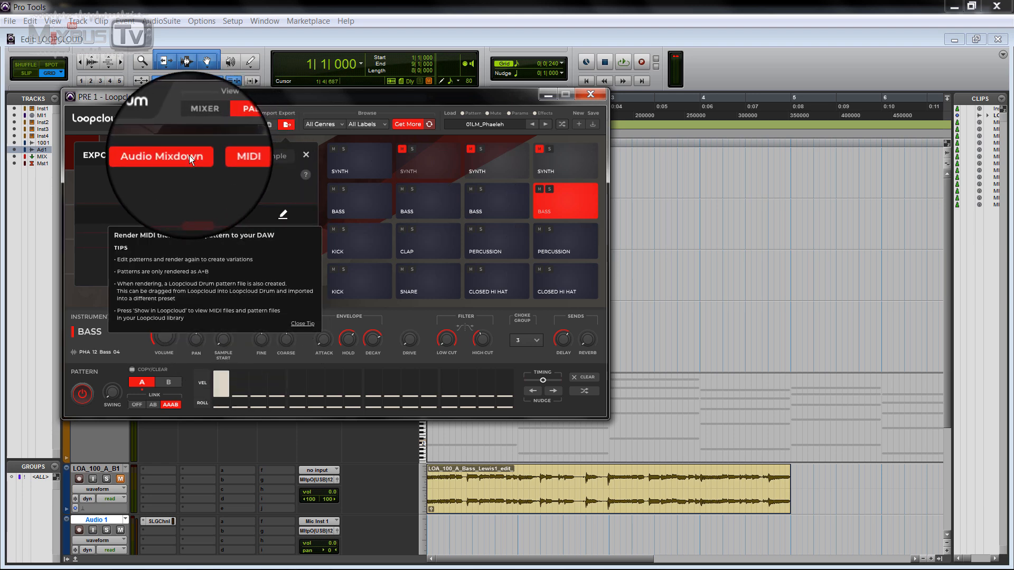
pyautogui.click(303, 323)
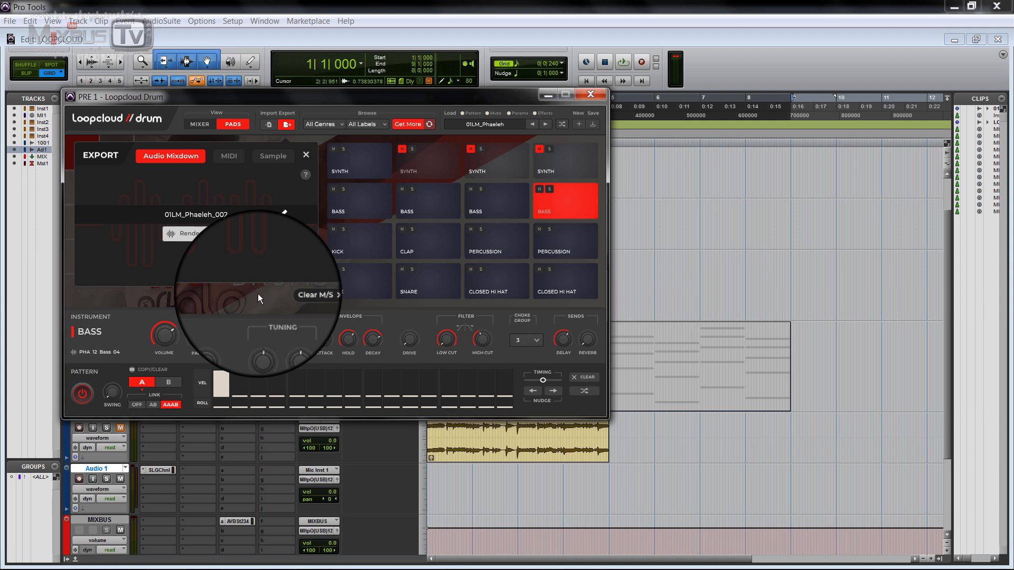
# Step: Listen to the Phaeleh pattern, then render it as audio 01LM_Phaeleh_002 and place it after the bass clip on the LOA_100_A_B1 track
pyautogui.press('space')
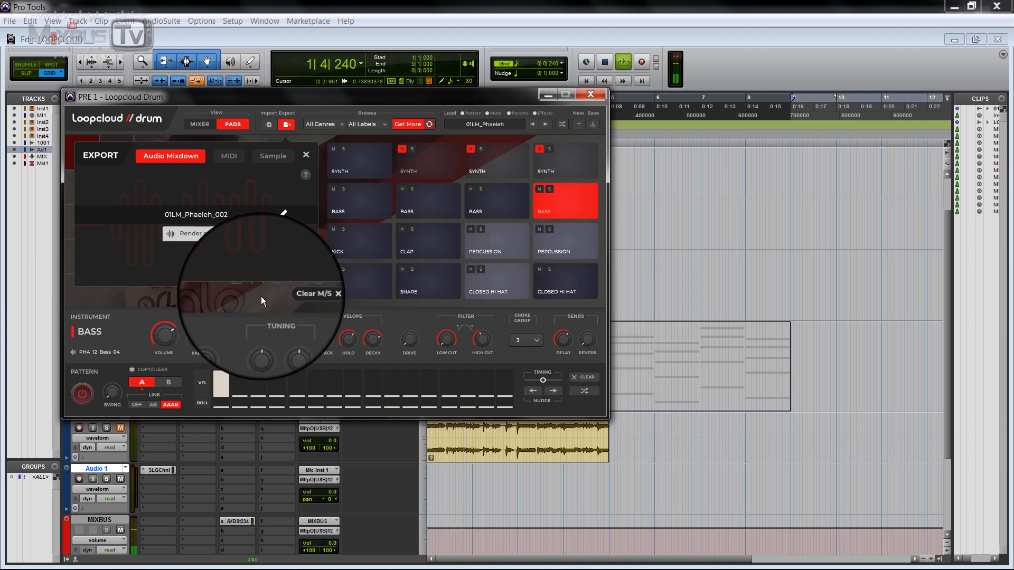
pyautogui.press('space')
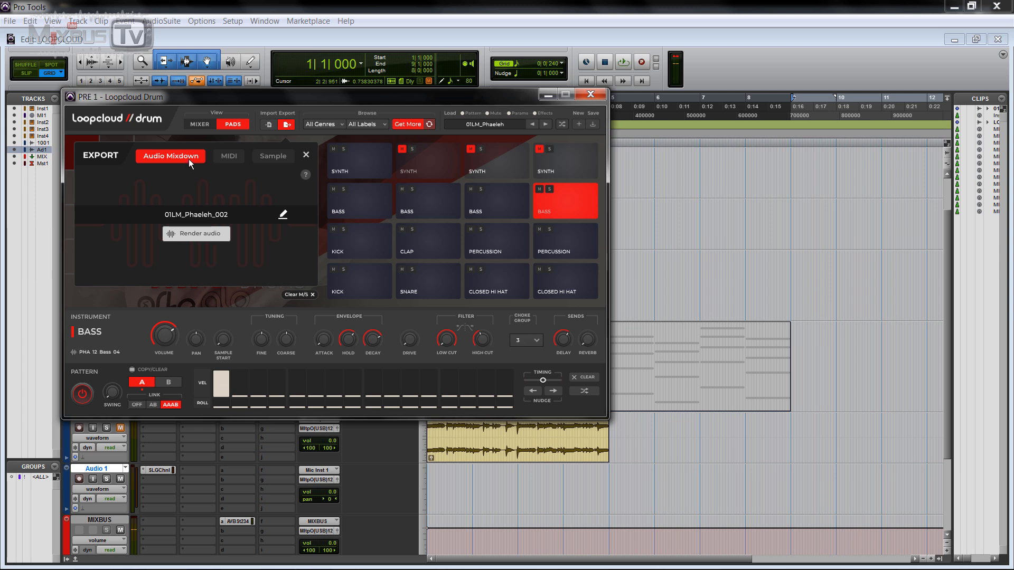
pyautogui.click(223, 233)
pyautogui.moveTo(195, 190); pyautogui.dragTo(616, 423)
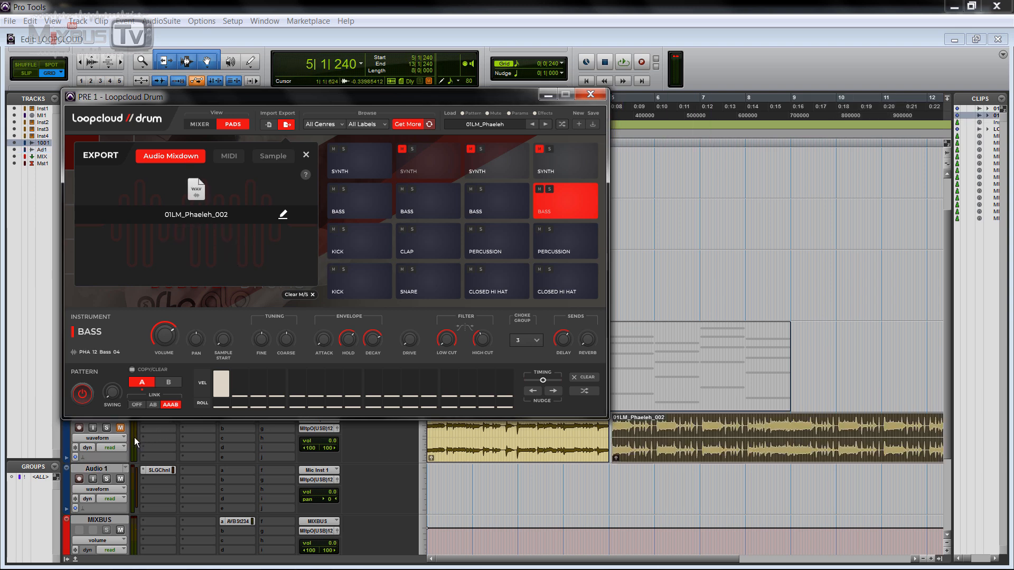
# Step: Solo the LOA_100_A_B1 track and play back the rendered 01LM_Phaeleh_002 mixdown
pyautogui.click(112, 429)
pyautogui.press('space')
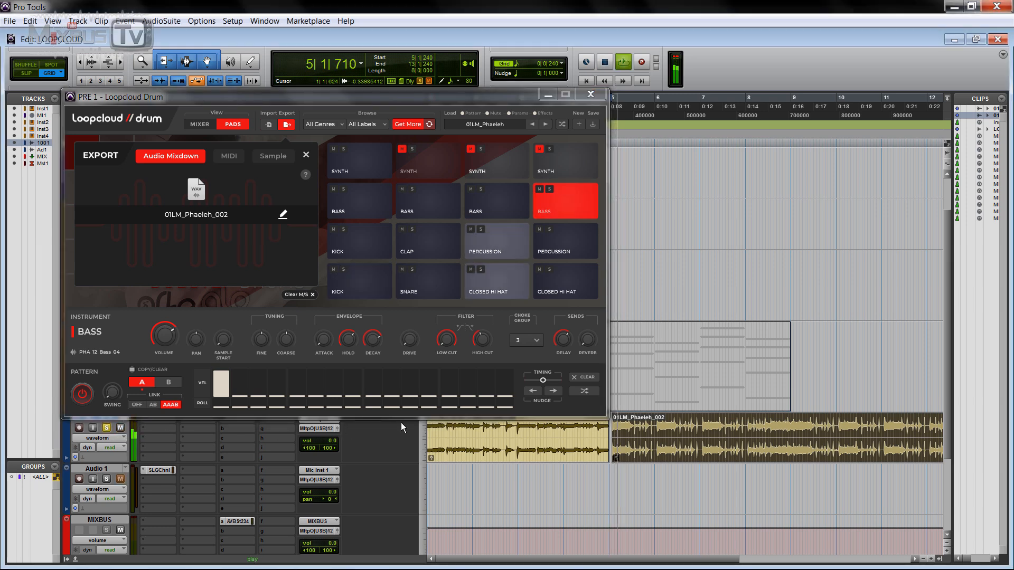
pyautogui.press('space')
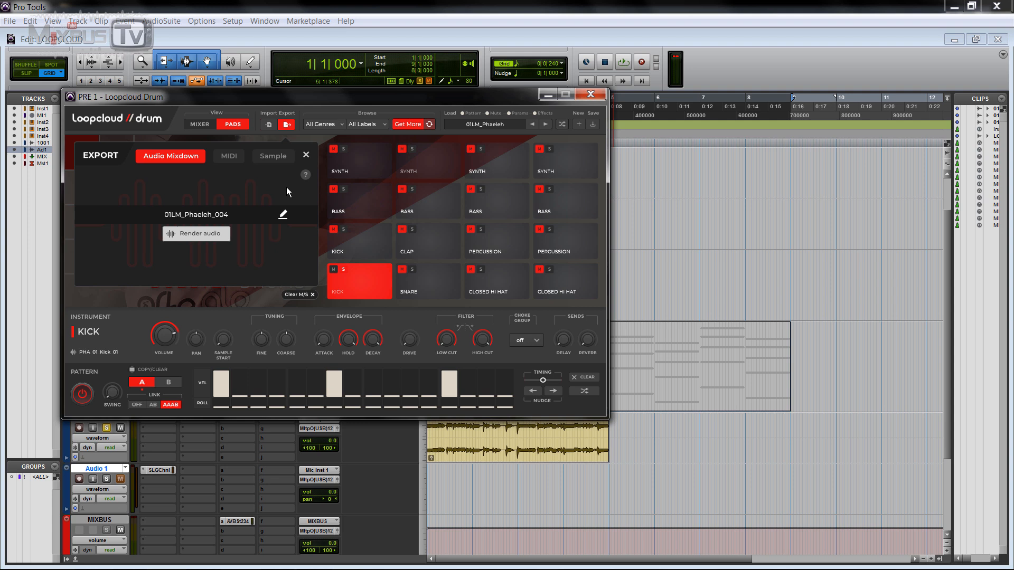
# Step: Render the soloed kick pad as 01LM_Phaeleh_004, place it in bar 5 of the LOA_100_A_B1 track and play it
pyautogui.click(344, 270)
pyautogui.click(344, 271)
pyautogui.click(223, 241)
pyautogui.moveTo(196, 189); pyautogui.dragTo(633, 429)
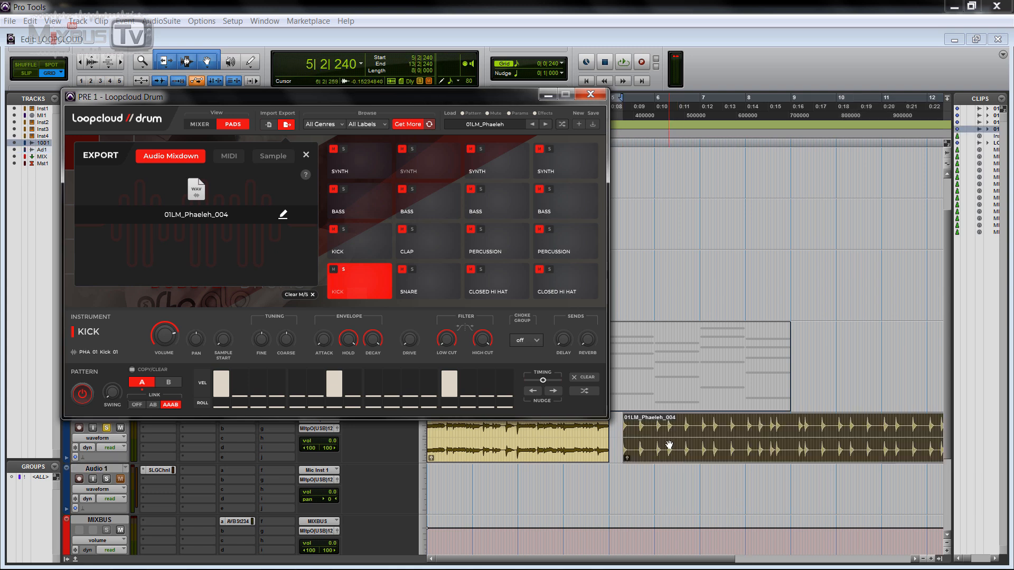
pyautogui.press('space')
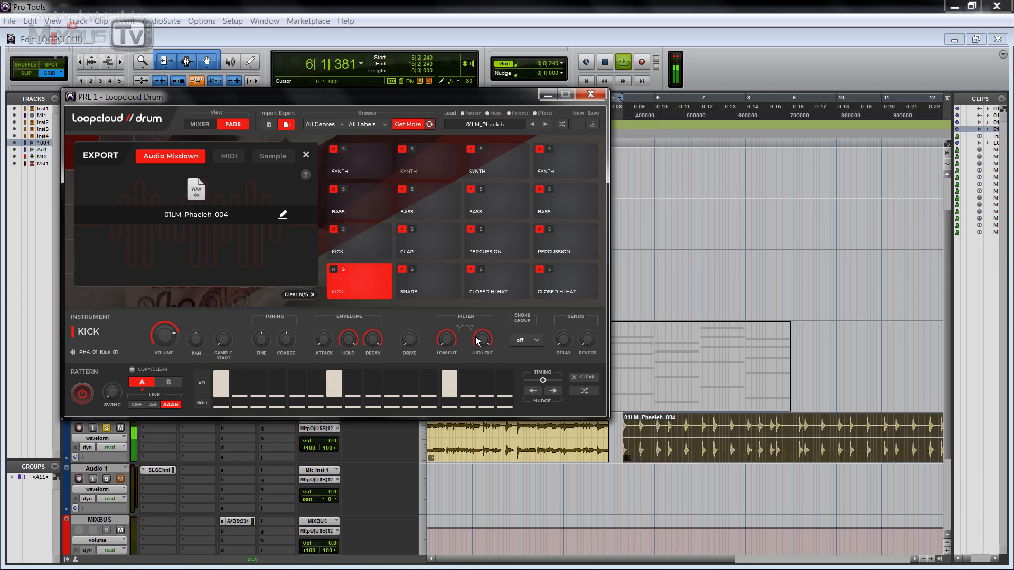
pyautogui.press('space')
# Step: Solo the snare along with the kick, render them as 01LM_Phaeleh_005, place the clip after the bass clip and play it
pyautogui.click(412, 270)
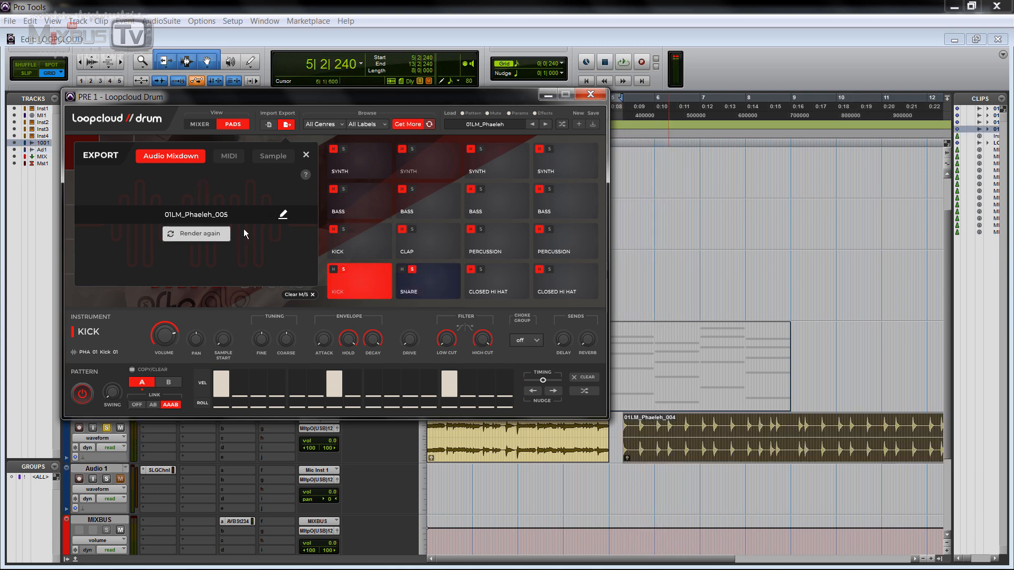
pyautogui.click(215, 235)
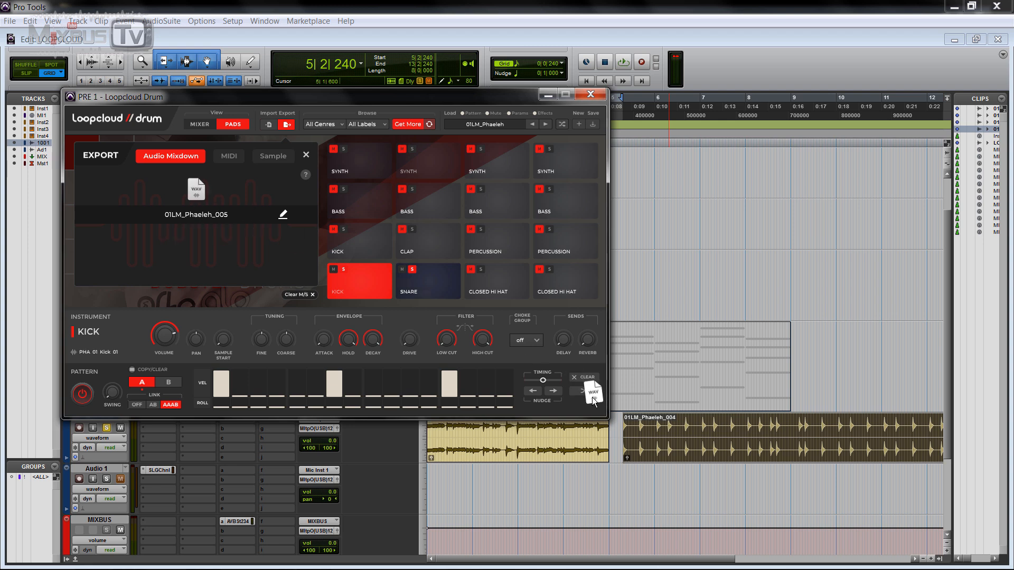
pyautogui.moveTo(613, 432); pyautogui.dragTo(613, 433)
pyautogui.press('space')
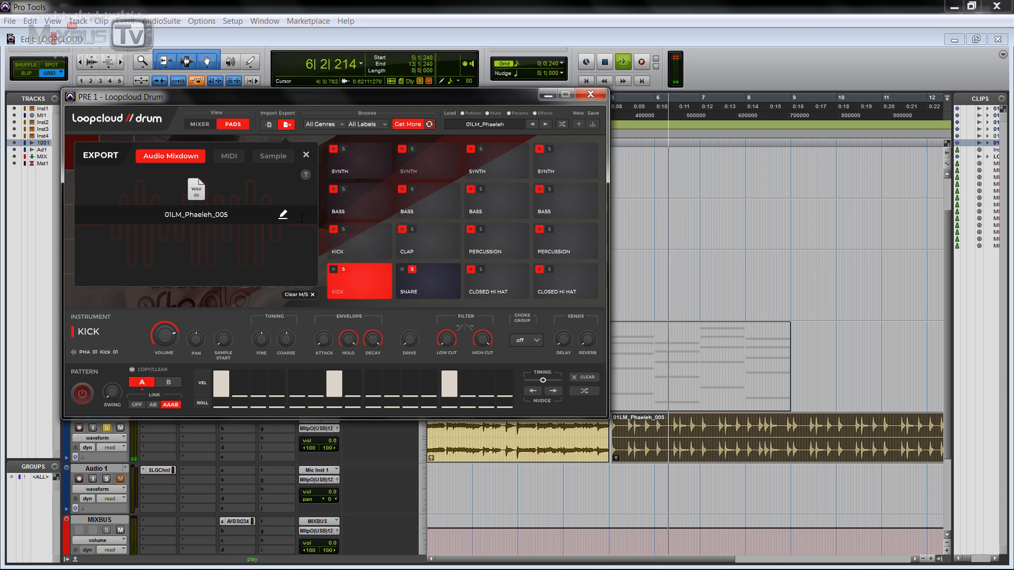
pyautogui.press('space')
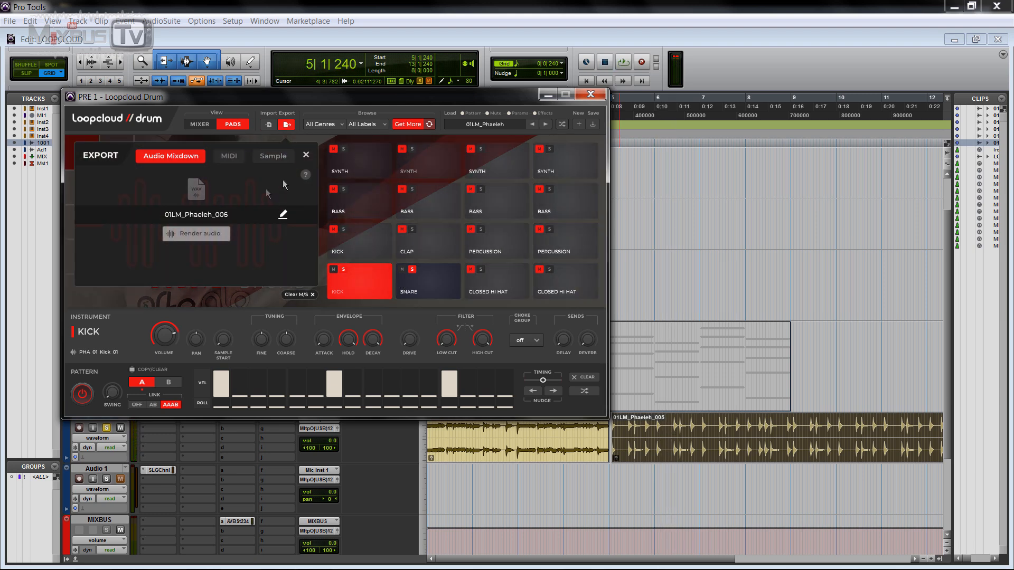
# Step: Render the Phaeleh pattern as MIDI 01LM_Phaeleh_001 and place it at bar 9 of the Inst 4 track
pyautogui.click(229, 155)
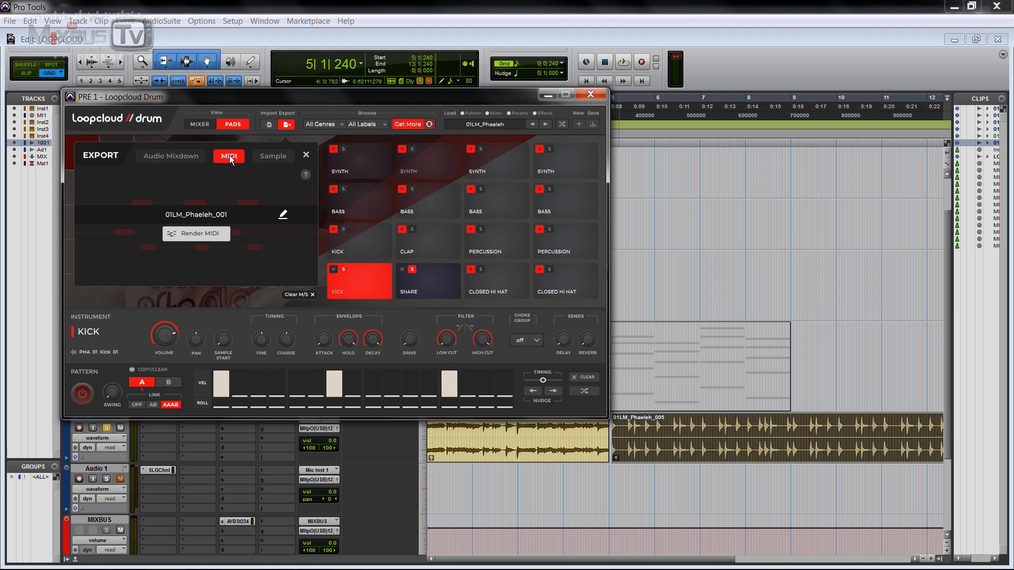
pyautogui.click(211, 233)
pyautogui.moveTo(196, 189); pyautogui.dragTo(801, 367)
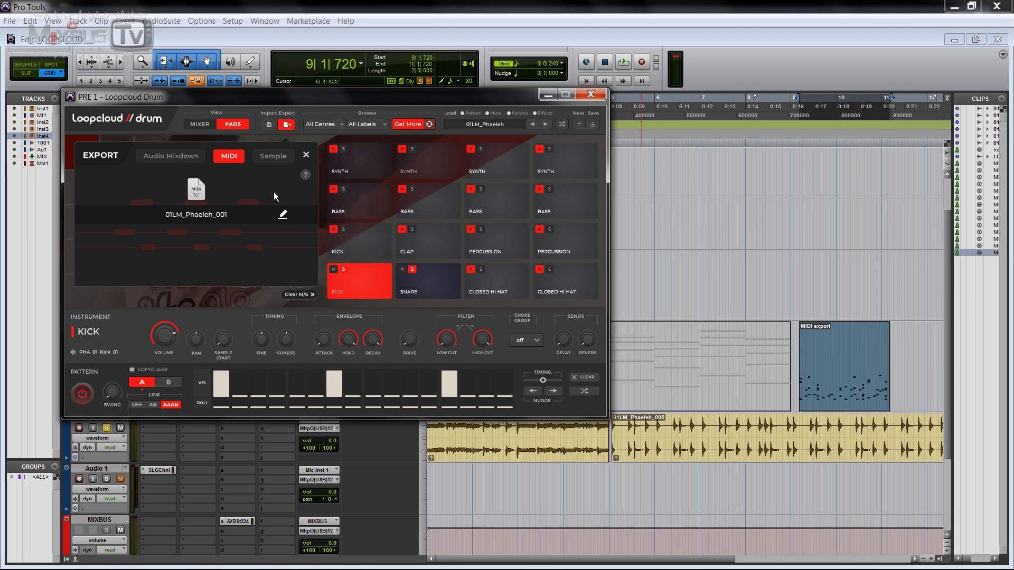
# Step: Open the single-sample export, switch to Loopcloud and audition the kit's original PHA bass samples and PHA_08_Perc_02.wav
pyautogui.click(277, 155)
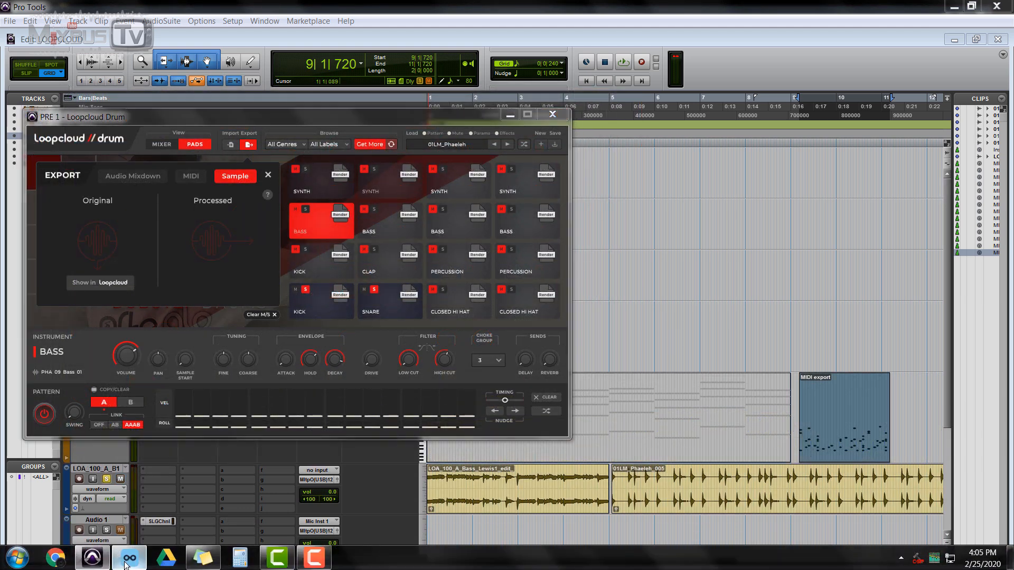
pyautogui.click(128, 564)
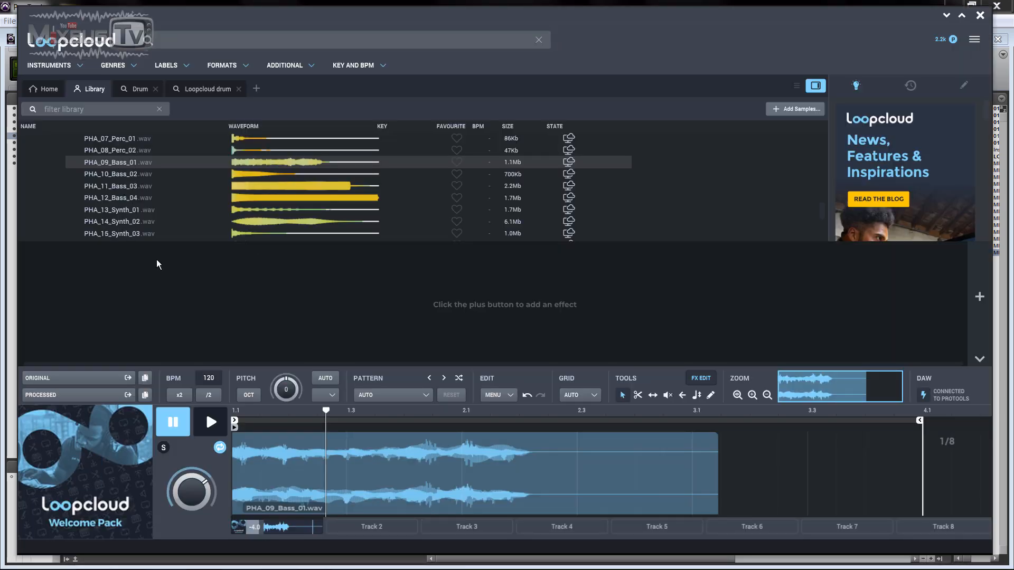
pyautogui.click(210, 420)
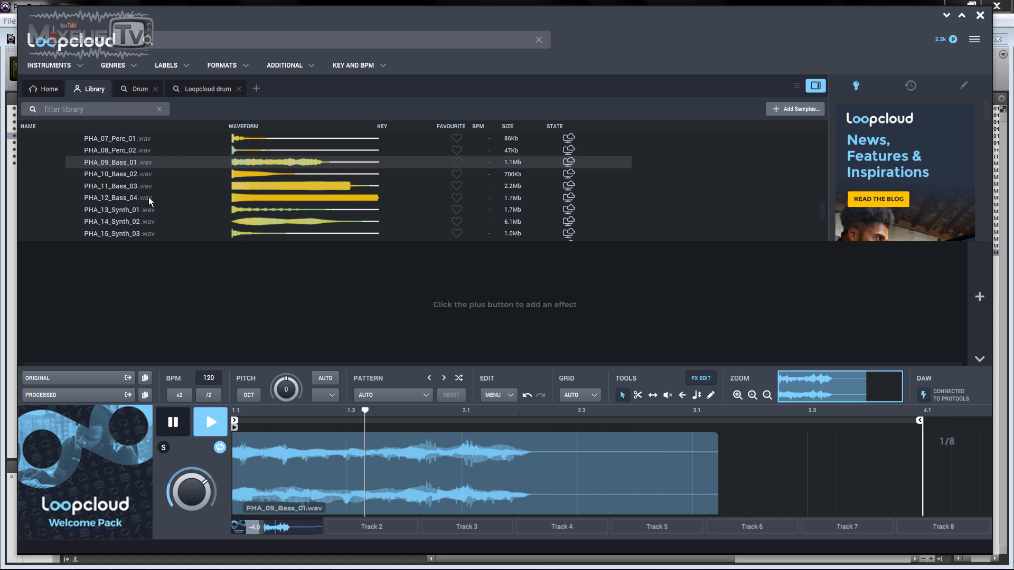
pyautogui.click(135, 174)
pyautogui.click(127, 186)
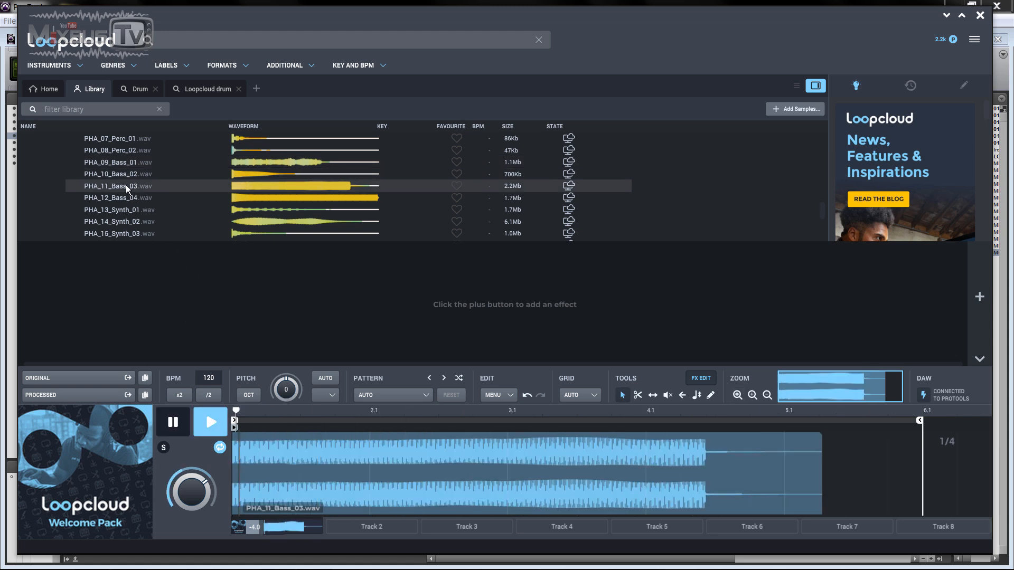
pyautogui.click(127, 163)
pyautogui.click(121, 153)
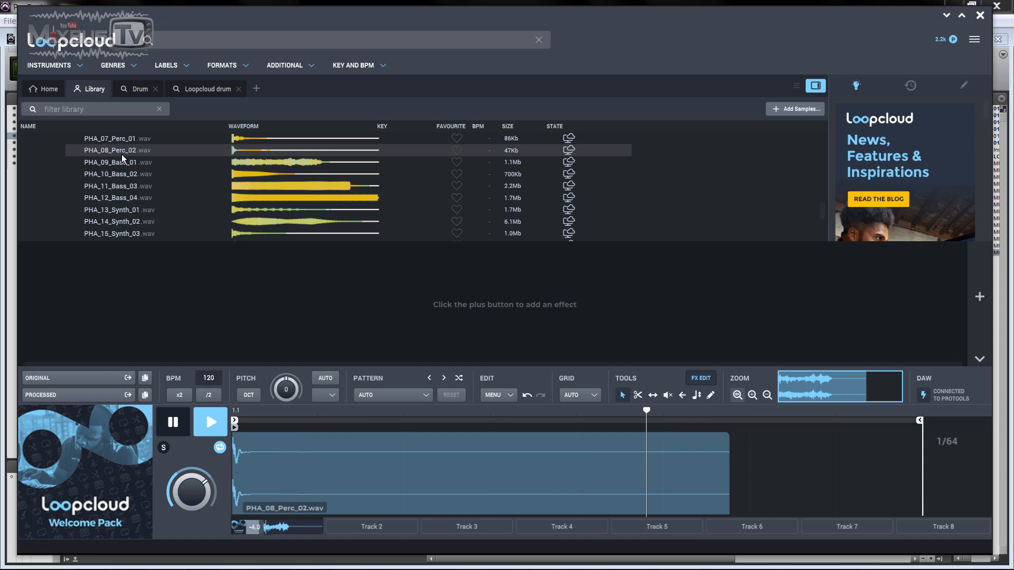
pyautogui.click(124, 184)
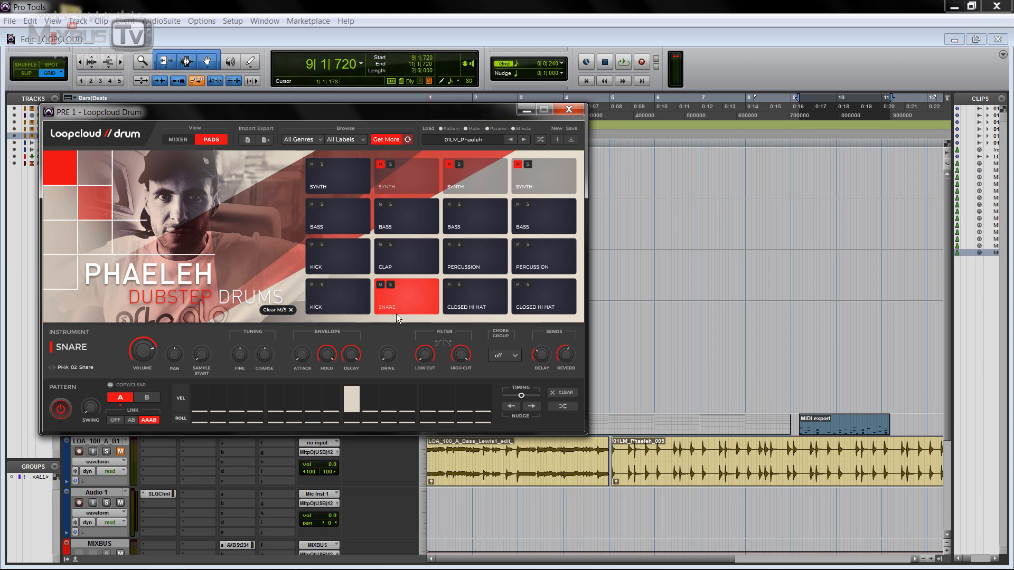
# Step: Open sample import for the Phaeleh kit's snare pad, then switch to Loopcloud to preview and download DS_Snare_037_FRK.wav
pyautogui.click(410, 298)
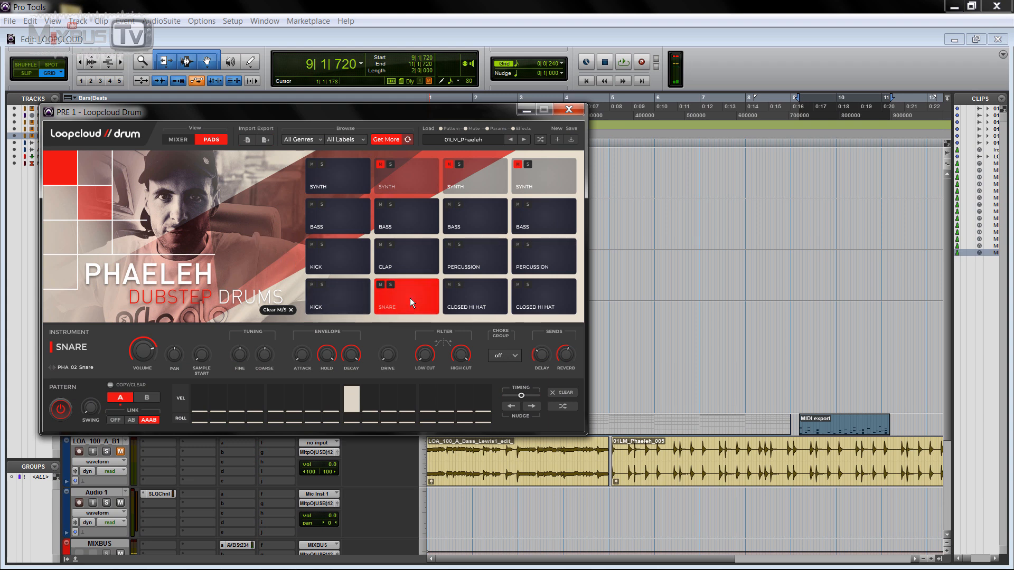
pyautogui.click(247, 140)
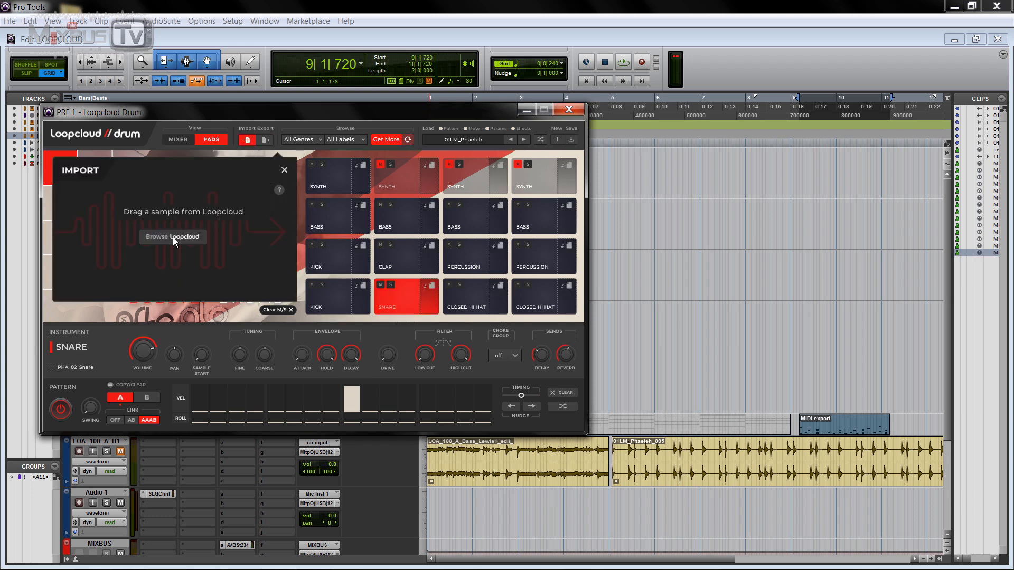
pyautogui.click(130, 558)
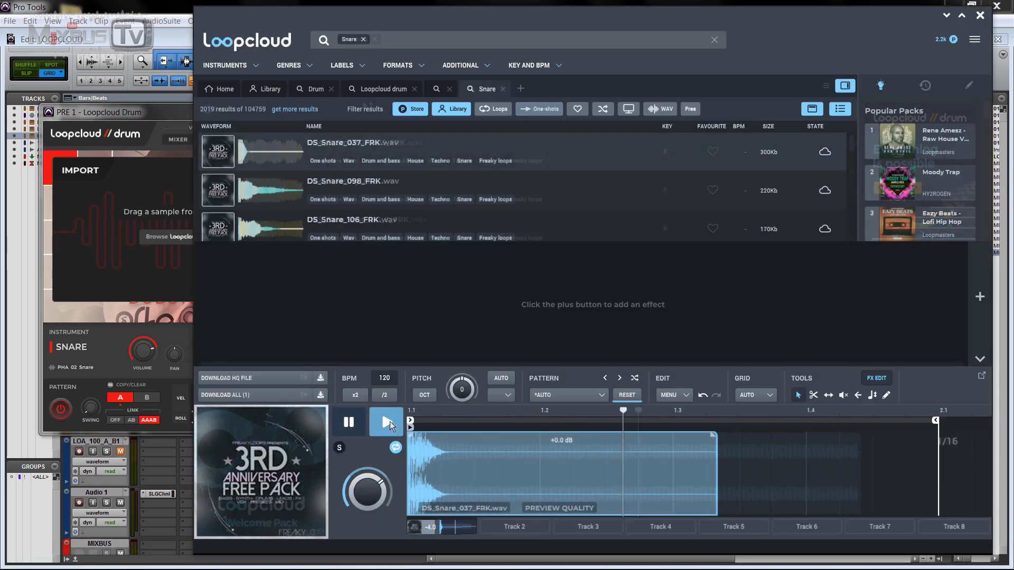
pyautogui.click(386, 423)
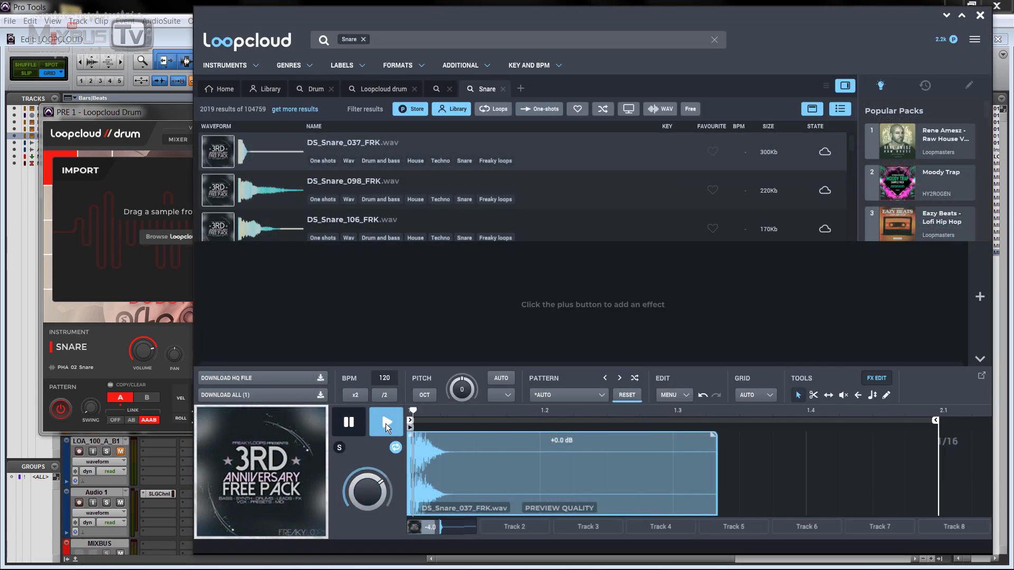
pyautogui.click(283, 396)
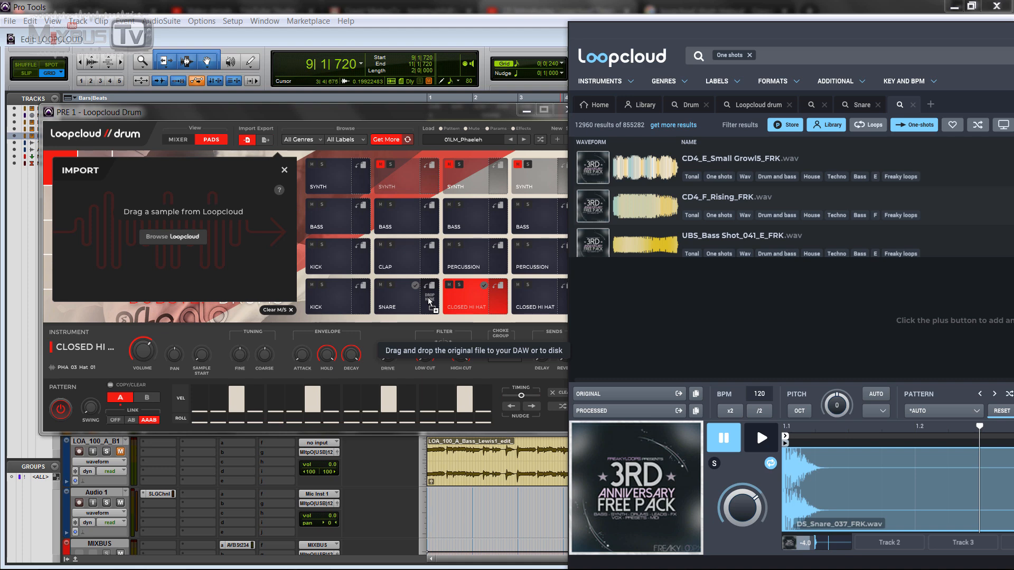
# Step: Load DS_Snare_037_FRK.wav onto the Phaeleh kit's snare pad and play the pattern with it
pyautogui.moveTo(429, 302); pyautogui.dragTo(406, 306)
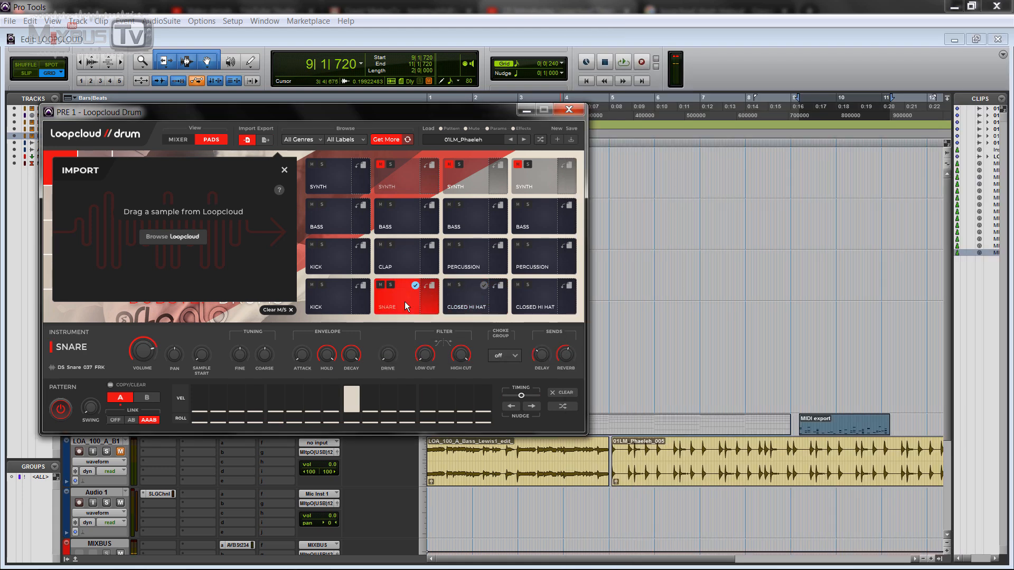
pyautogui.press('space')
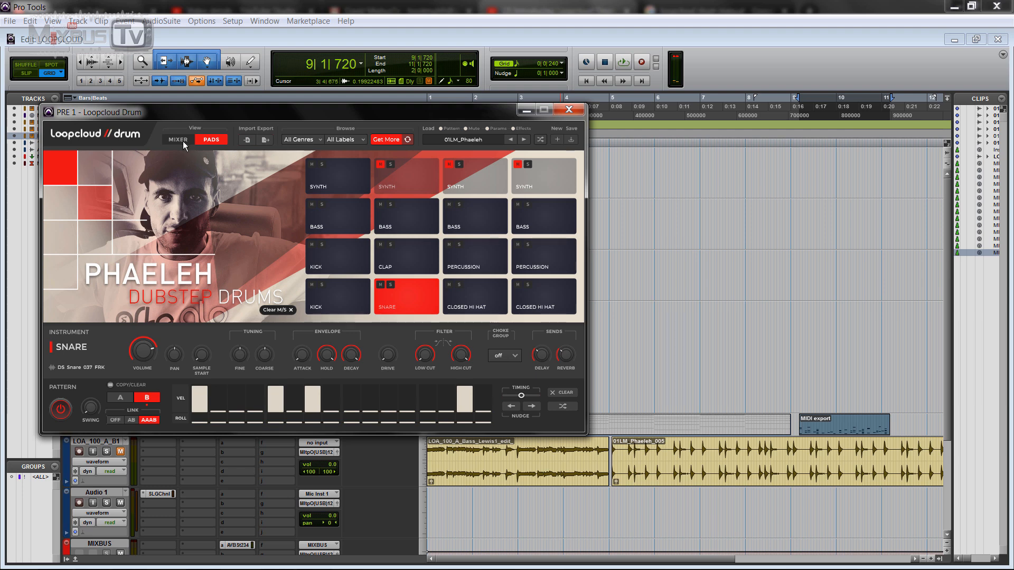
# Step: Show the drum mixer, play the pattern and try the kick channel's reverb send, then stop playback
pyautogui.click(178, 140)
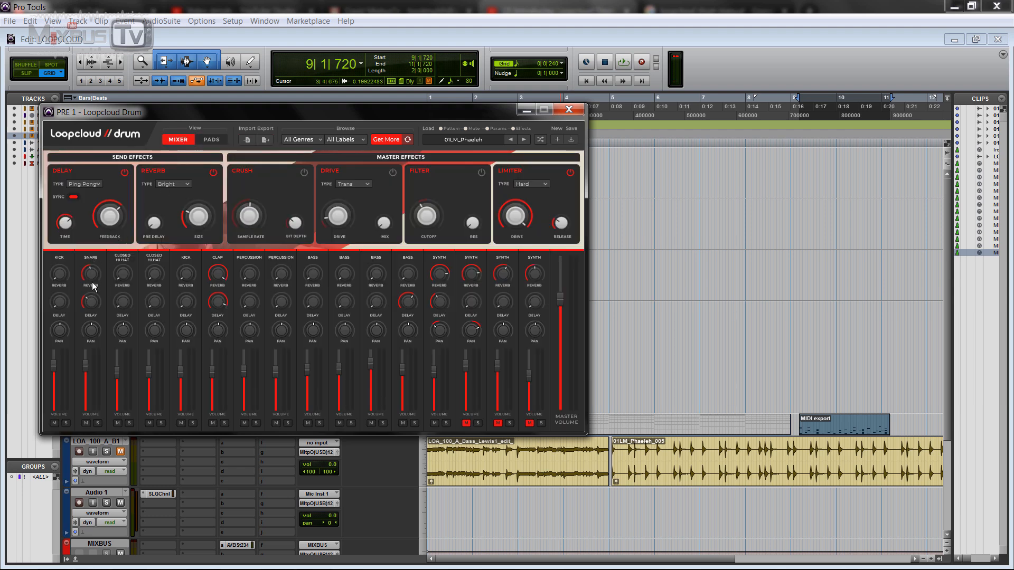
pyautogui.press('space')
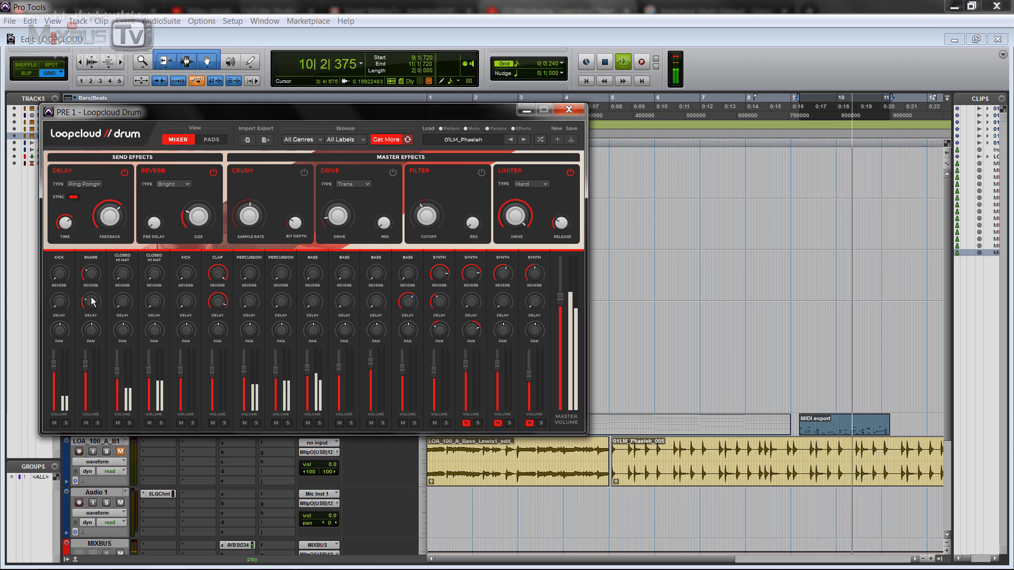
pyautogui.moveTo(59, 276); pyautogui.dragTo(63, 224)
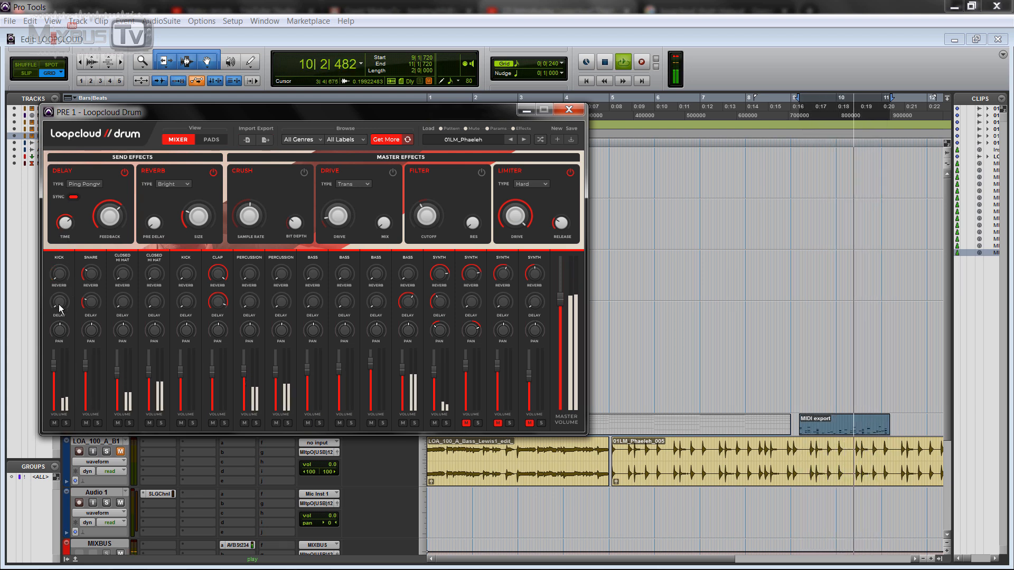
pyautogui.press('space')
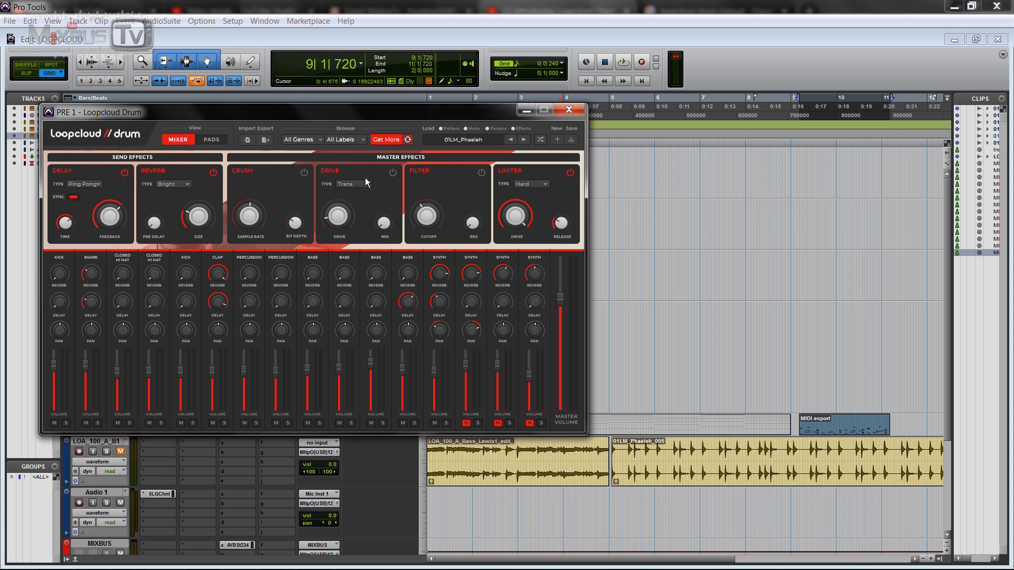
# Step: Play the pattern, enable the master filter effect and adjust its cutoff
pyautogui.press('space')
pyautogui.click(481, 173)
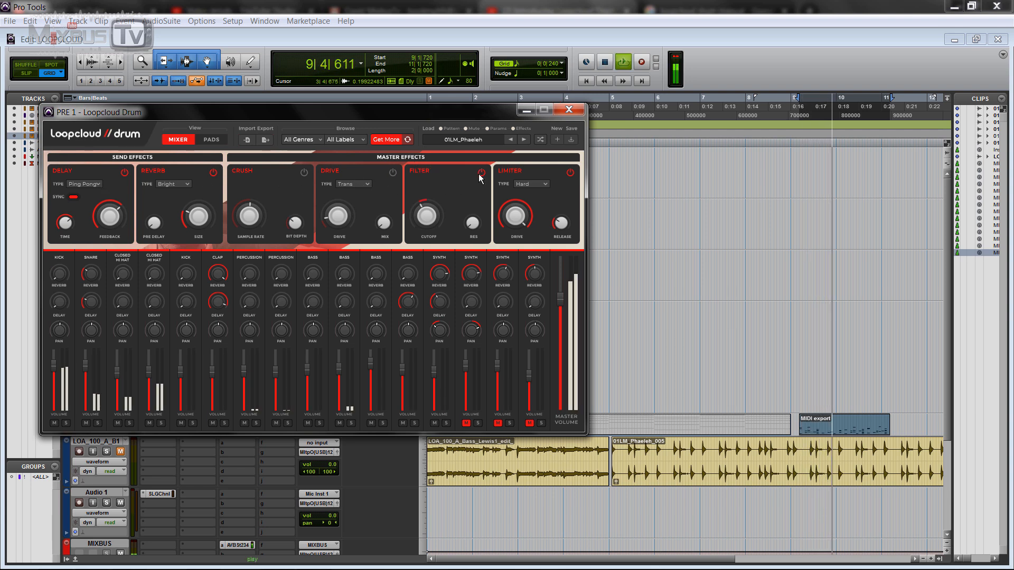
pyautogui.moveTo(426, 227); pyautogui.dragTo(414, 209)
# Step: Enable the master Drive effect, raise its drive and mix amounts, and choose a different drive type
pyautogui.click(392, 174)
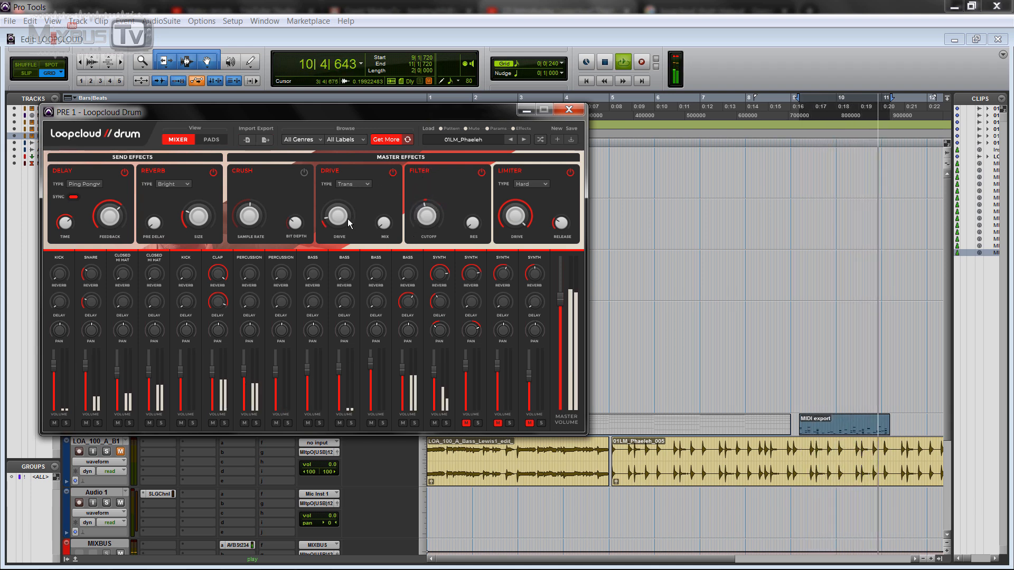
pyautogui.moveTo(347, 218); pyautogui.dragTo(344, 127)
pyautogui.moveTo(391, 231); pyautogui.dragTo(395, 155)
pyautogui.click(357, 183)
pyautogui.click(357, 198)
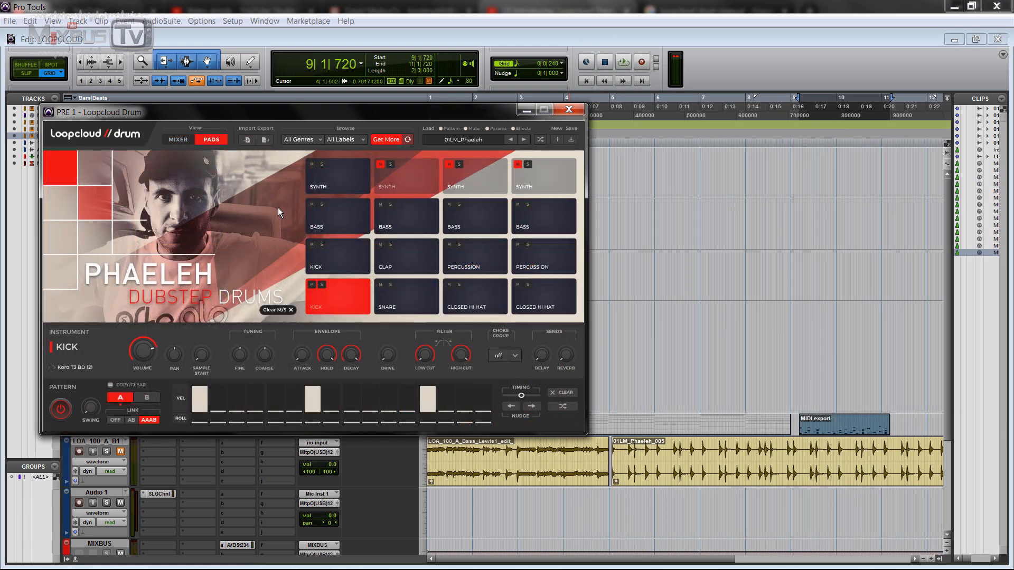
# Step: Open sample import and load Korg T3 BD (2).wav from the ELECTRO KICKS WAV folder onto the selected kick pad
pyautogui.click(248, 140)
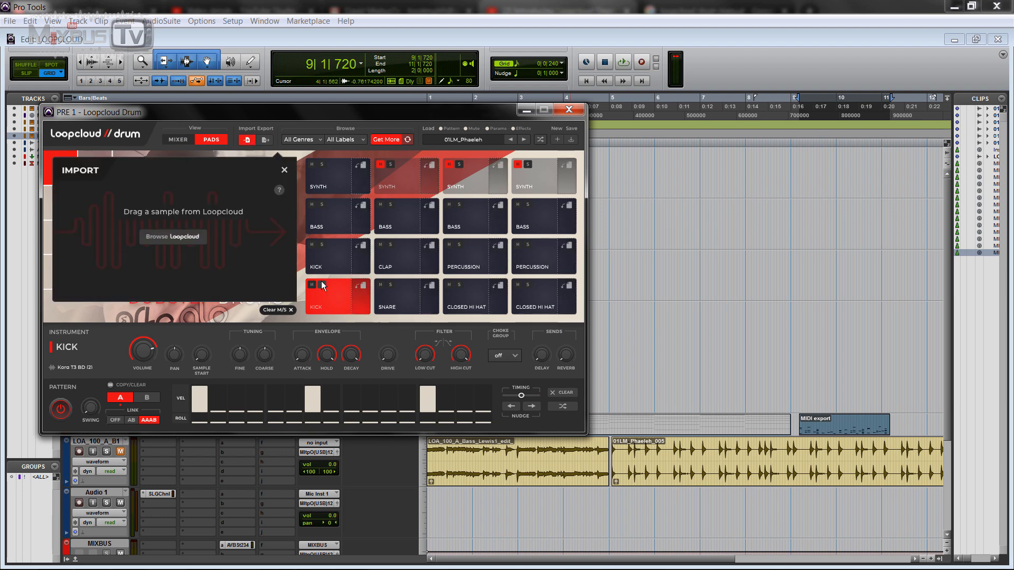
pyautogui.moveTo(300, 566)
pyautogui.click(351, 559)
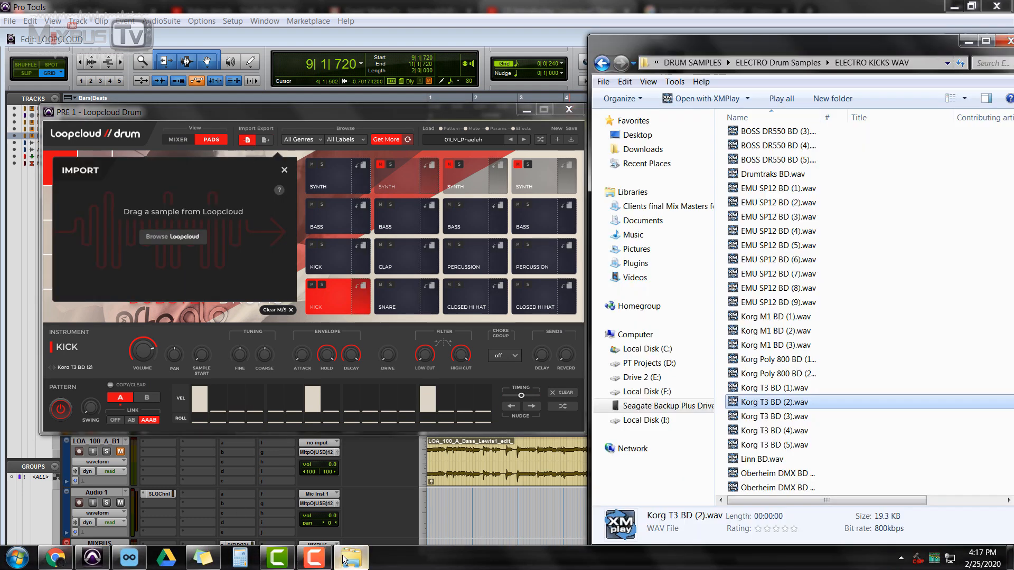
pyautogui.moveTo(759, 405); pyautogui.dragTo(333, 306)
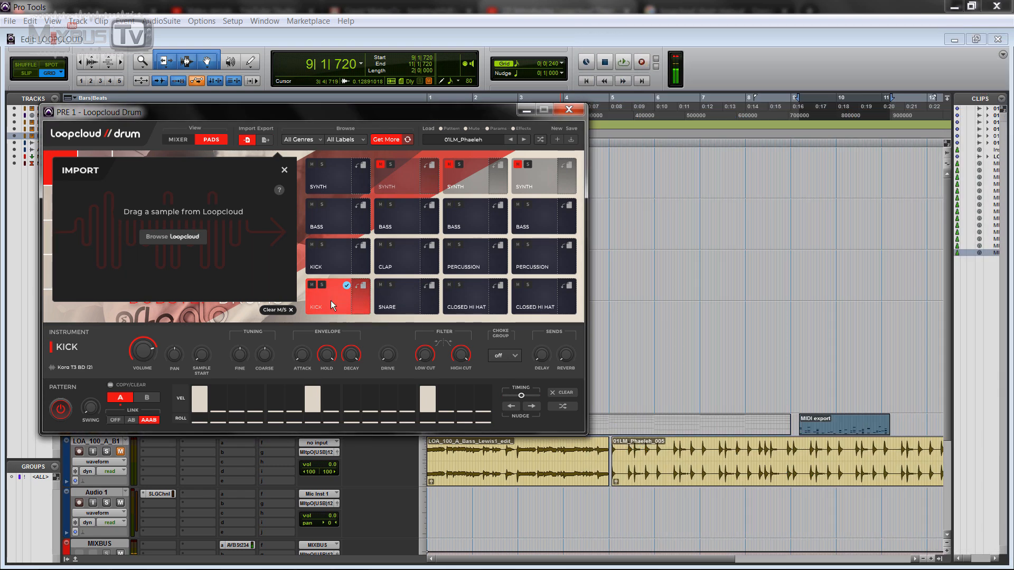
# Step: Load Akai MPC60 Snare (2).wav and Akai SR16 Snare (1).wav in turn from ELECTRO SNARES onto the snare pad, then open the export options
pyautogui.click(351, 559)
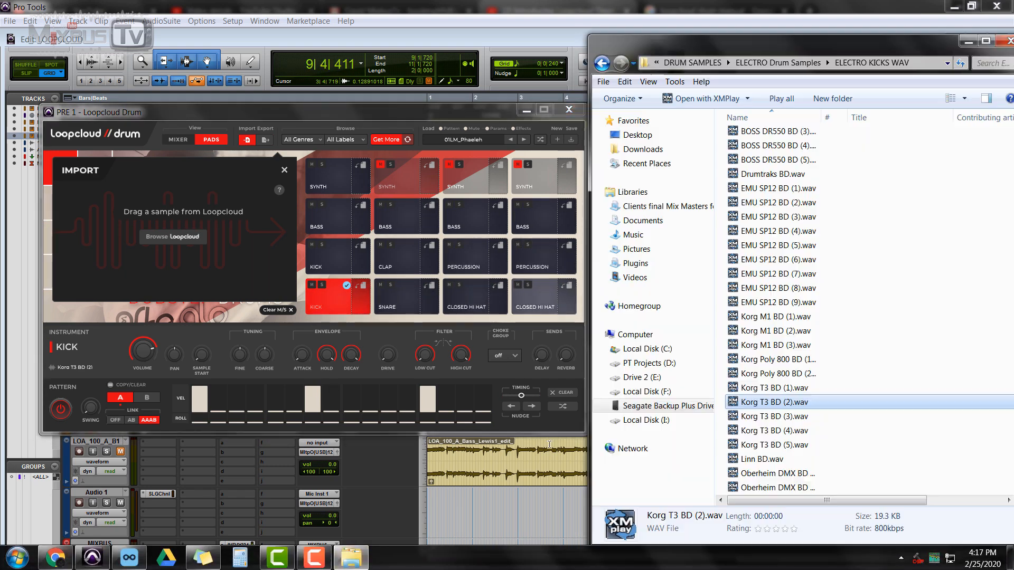
pyautogui.click(771, 416)
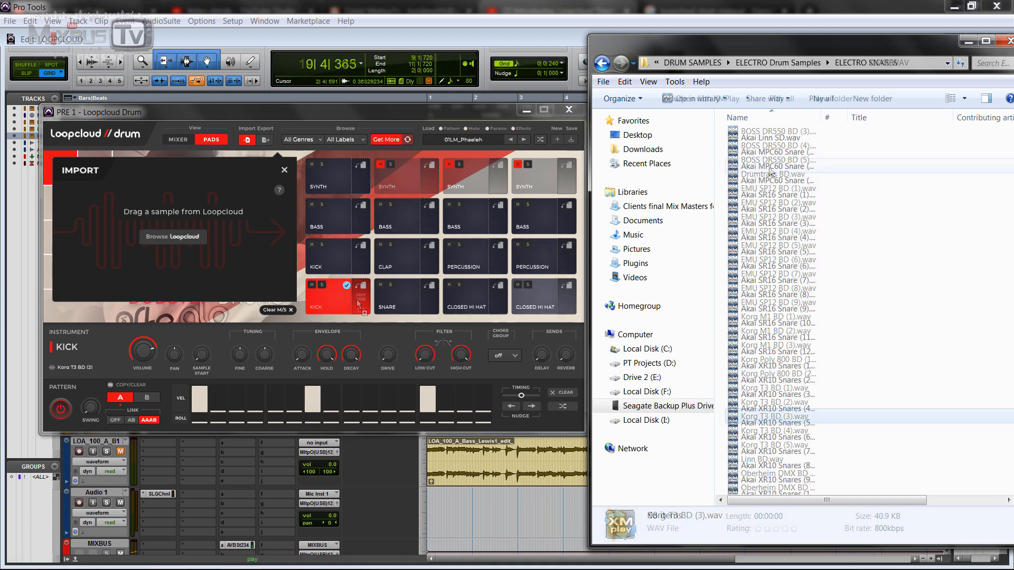
pyautogui.moveTo(771, 168); pyautogui.dragTo(432, 304)
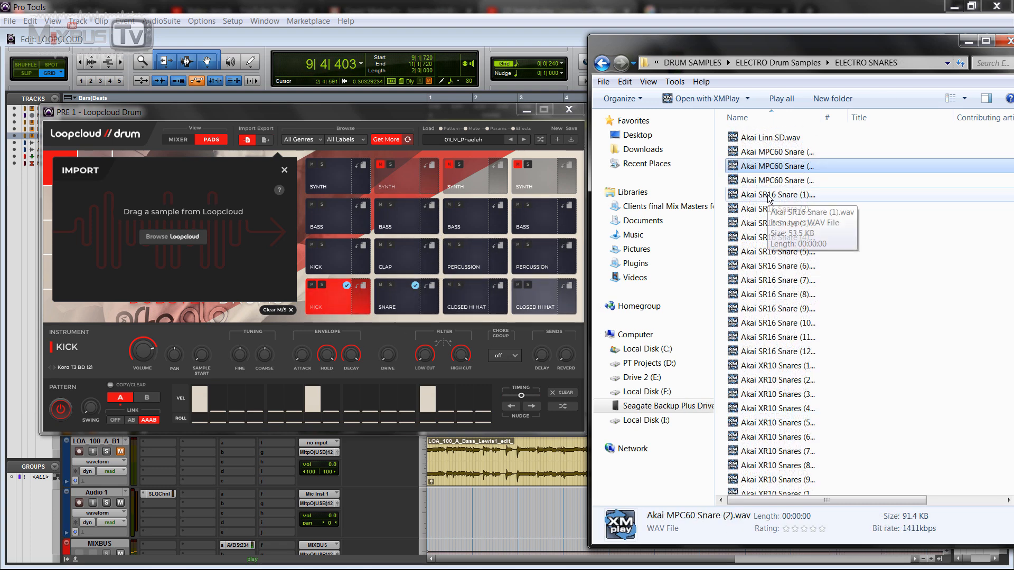
pyautogui.moveTo(769, 198); pyautogui.dragTo(432, 296)
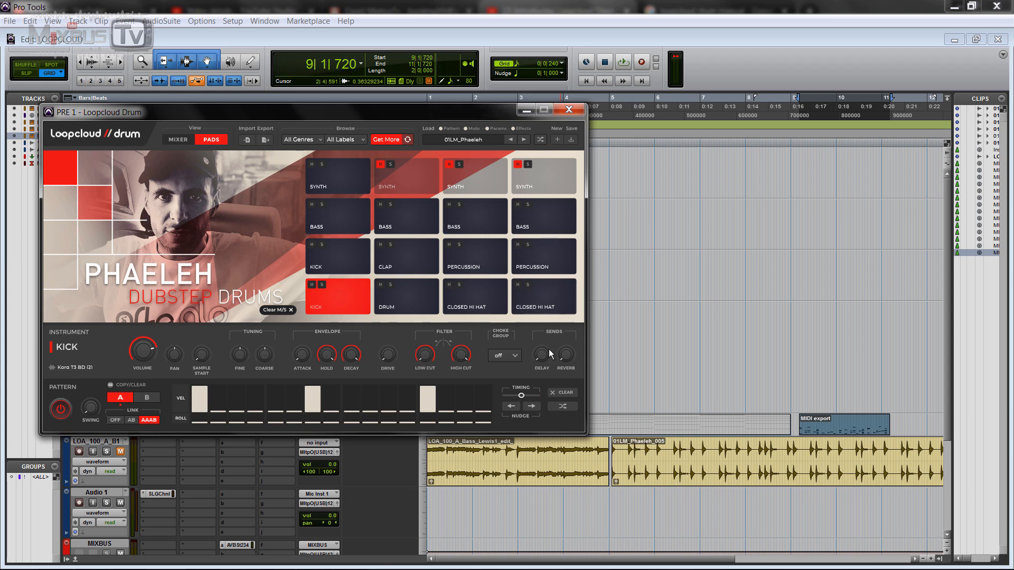
pyautogui.click(266, 139)
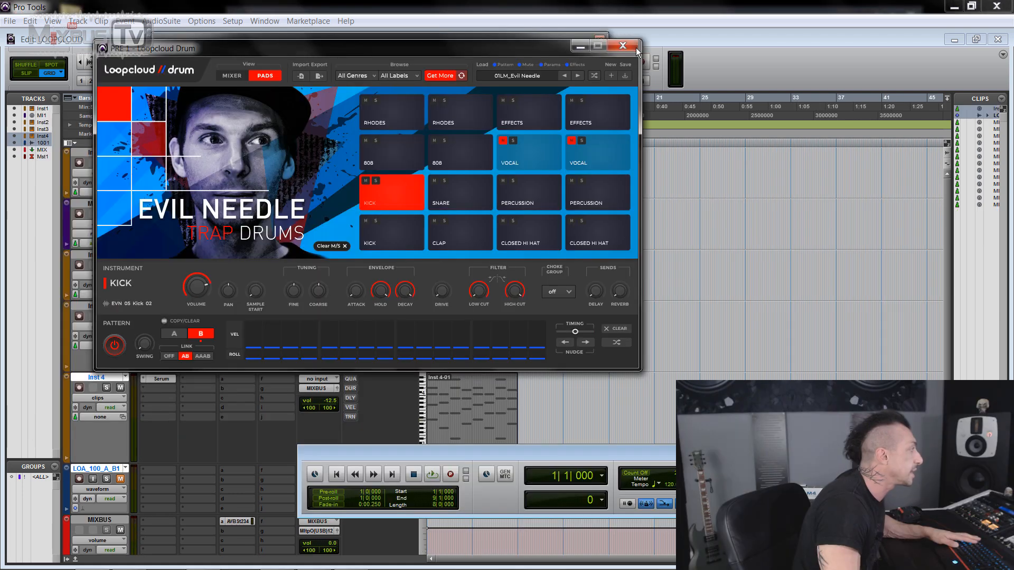
# Step: Close Loopcloud Drum and its host window, then open Loopcloud Play inside the PatchWork insert on Inst 3
pyautogui.click(634, 42)
pyautogui.click(599, 40)
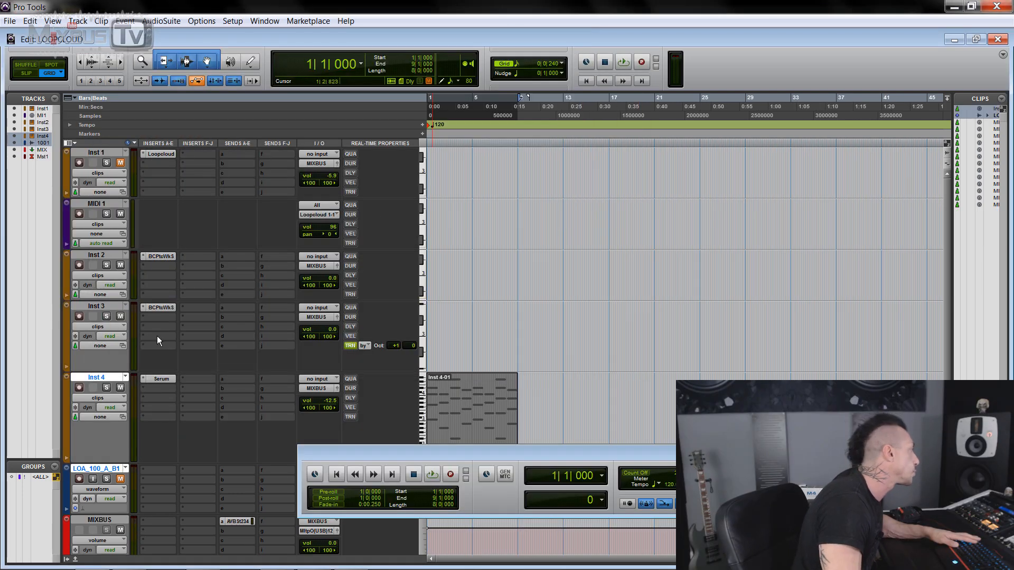
pyautogui.click(160, 308)
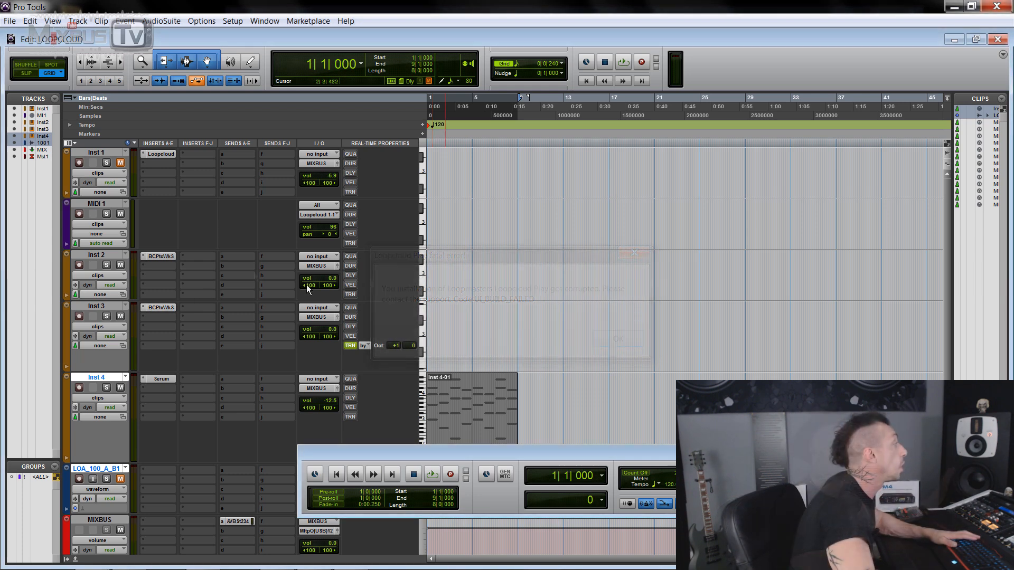
pyautogui.click(157, 309)
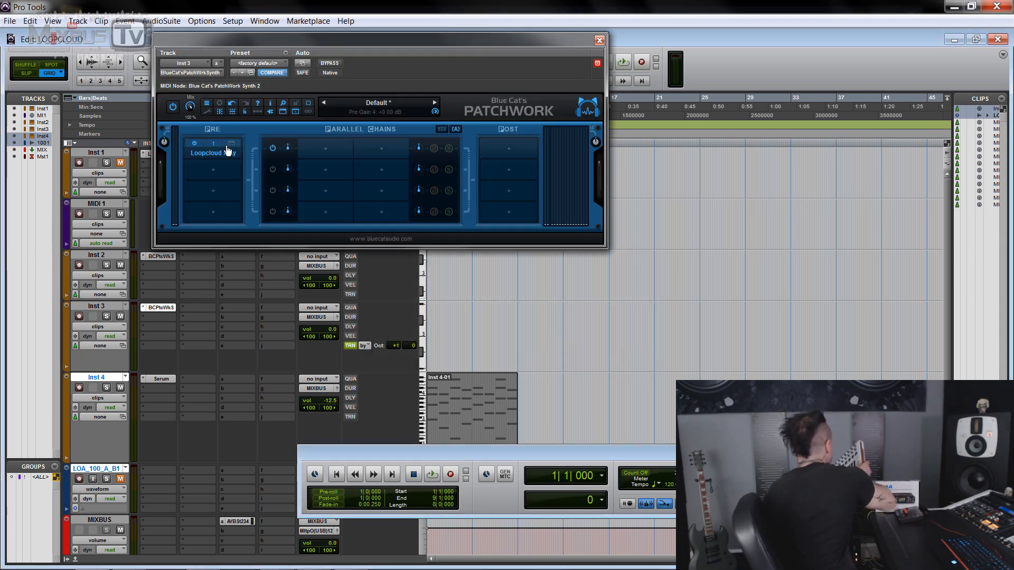
pyautogui.click(234, 145)
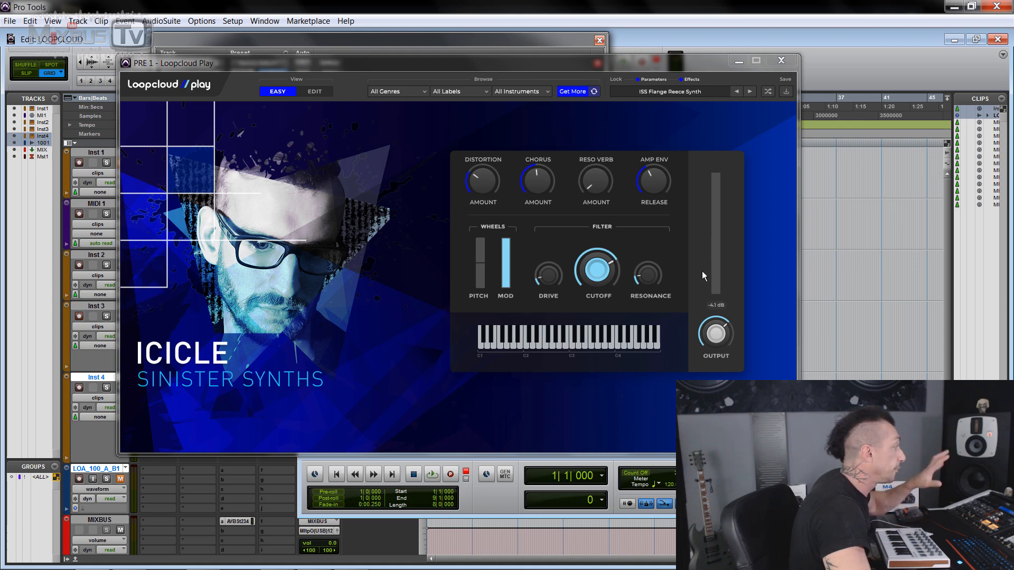
# Step: Switch the ISS Flange Reece Synth to Loopcloud Play's edit view and open the preset list
pyautogui.click(314, 93)
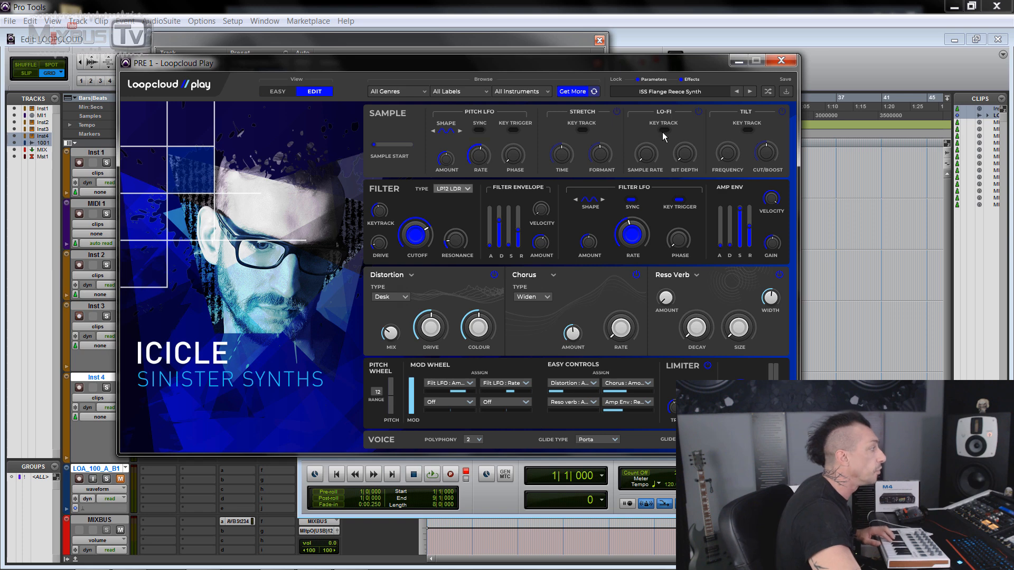
pyautogui.click(695, 92)
pyautogui.moveTo(733, 120)
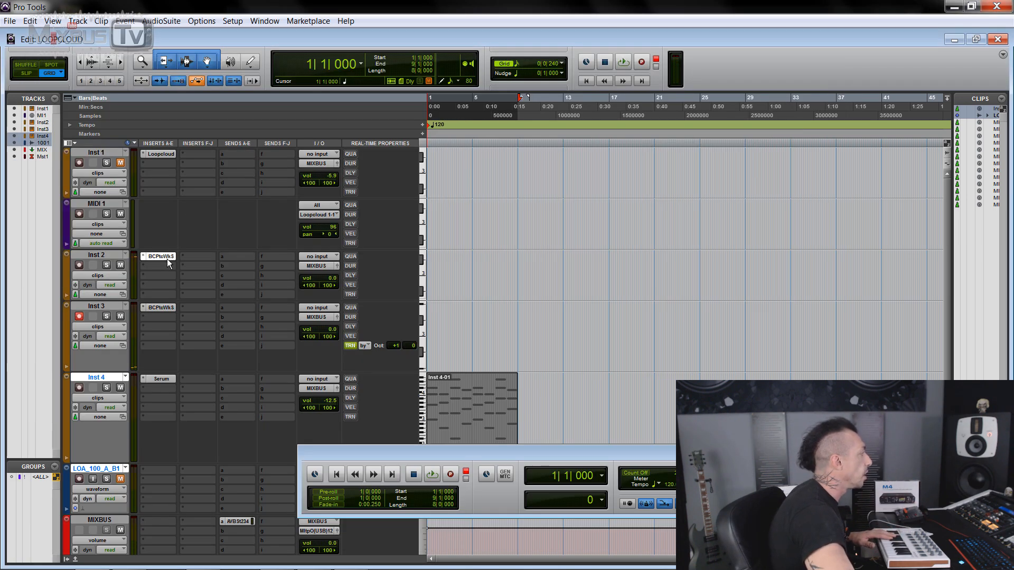
# Step: Open Loopcloud Drum from the Inst 2 insert, play the Phaeleh pattern, then reopen the Inst 3 insert
pyautogui.click(166, 258)
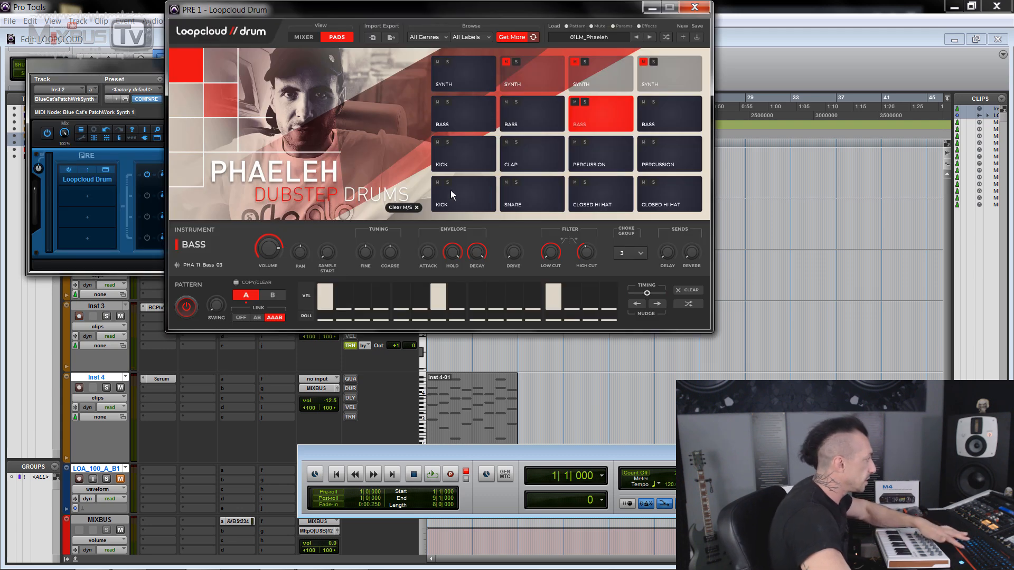
pyautogui.press('space')
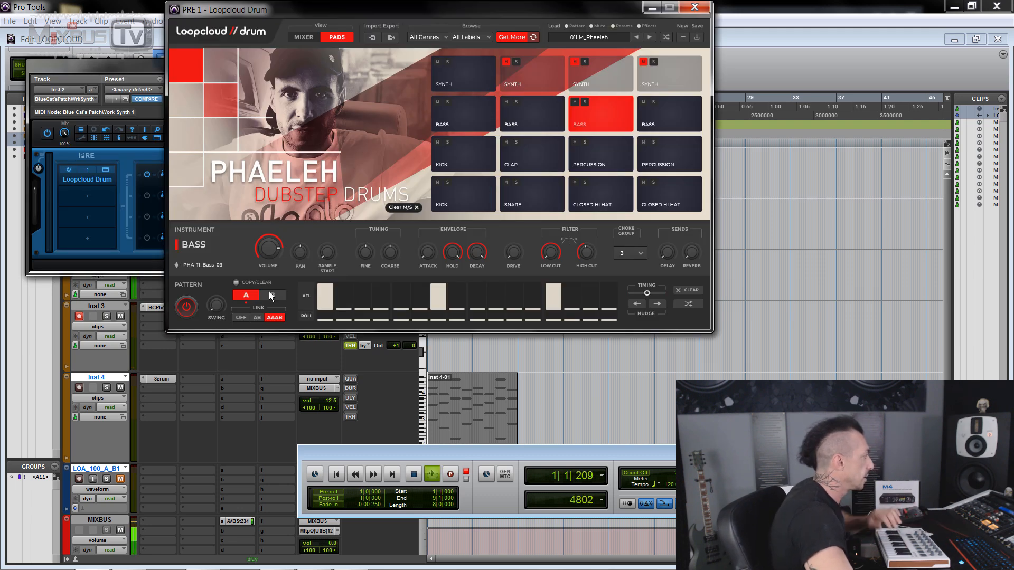
pyautogui.click(153, 310)
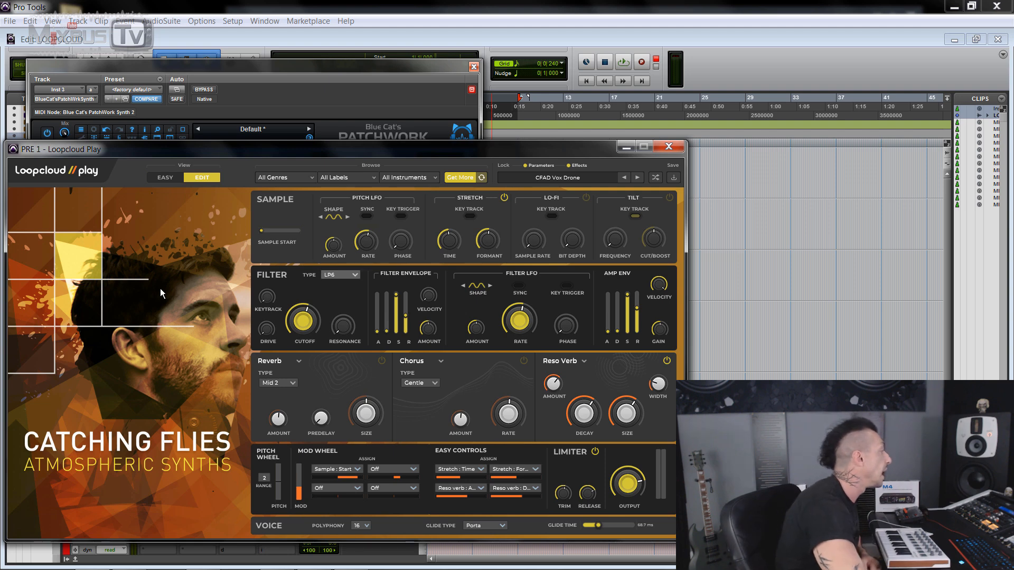
# Step: Switch to Loopcloud and widen its window
pyautogui.click(129, 557)
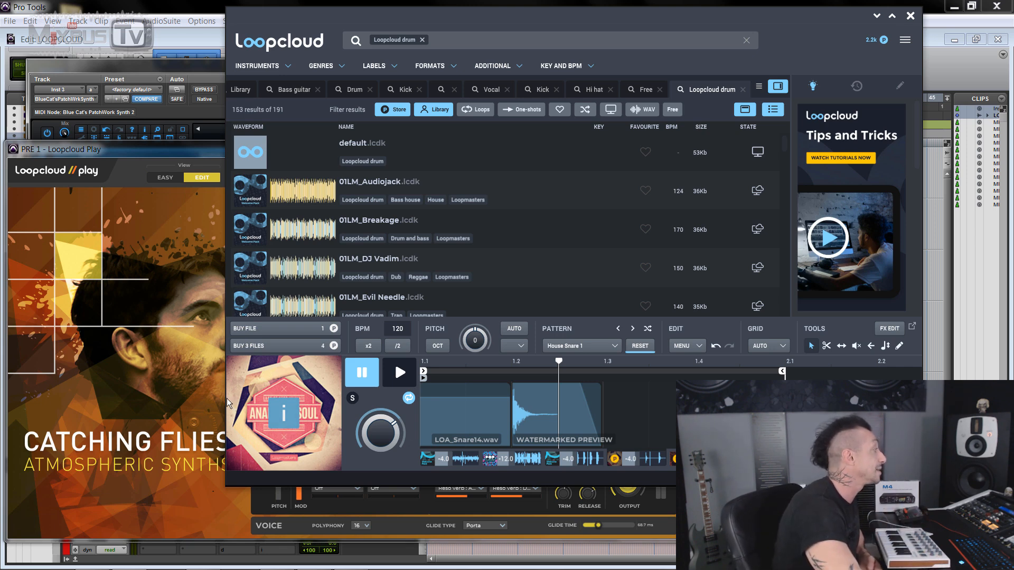
pyautogui.moveTo(227, 398); pyautogui.dragTo(17, 398)
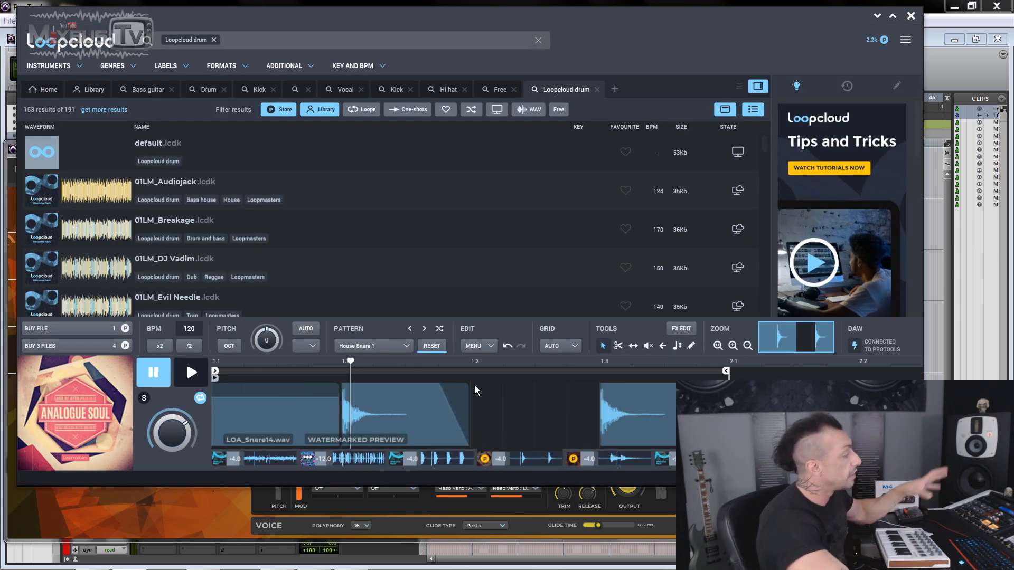